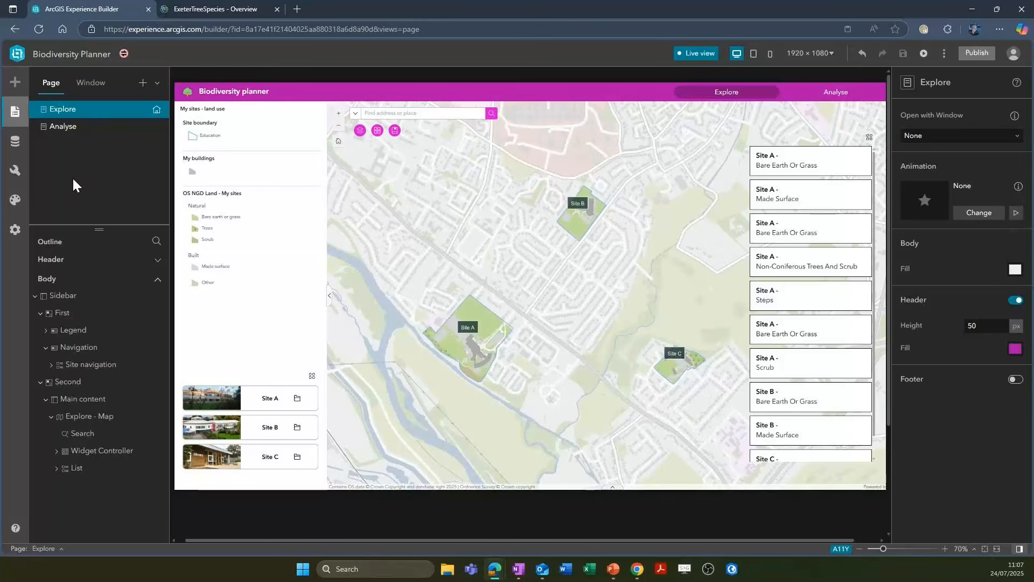
Try out the Dark theme and the Organization Shared theme on the experience
{"action": "left_click", "coordinate": [19, 200]}
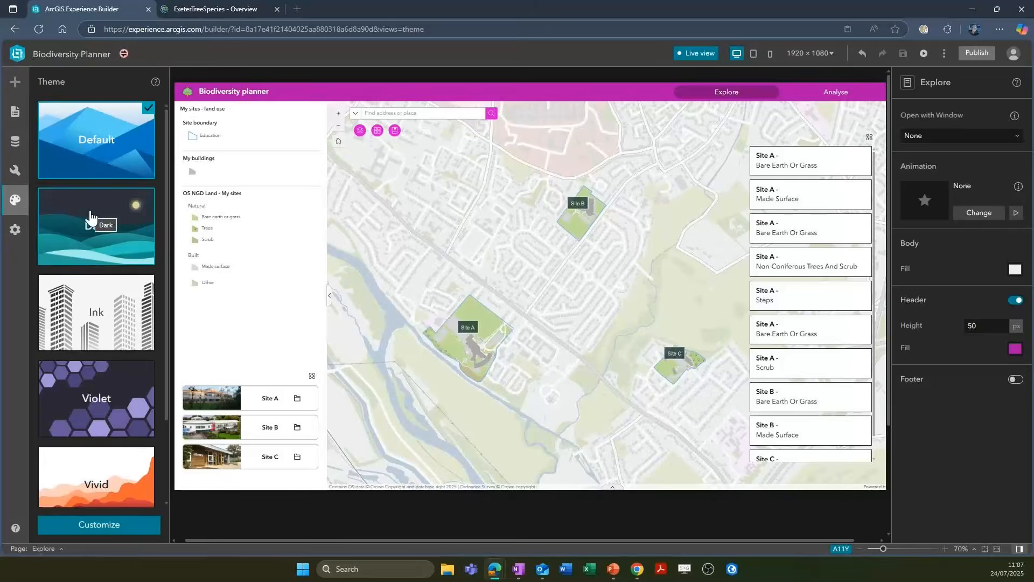
{"action": "scroll", "coordinate": [90, 217], "scroll_direction": "down", "scroll_amount": 1}
{"action": "scroll", "coordinate": [91, 217], "scroll_direction": "down", "scroll_amount": 2}
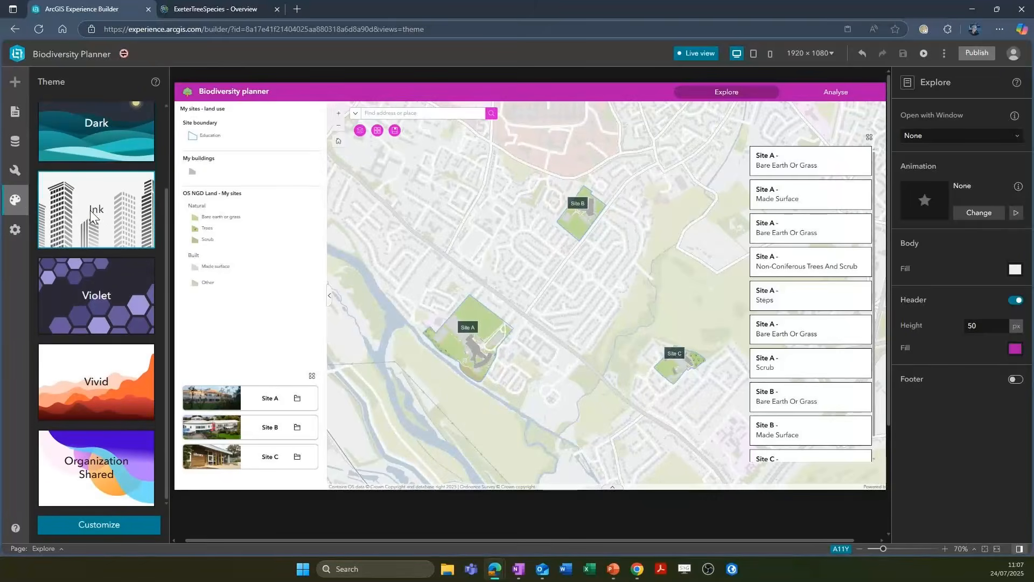
{"action": "scroll", "coordinate": [90, 210], "scroll_direction": "up", "scroll_amount": 2}
{"action": "left_click", "coordinate": [97, 218]}
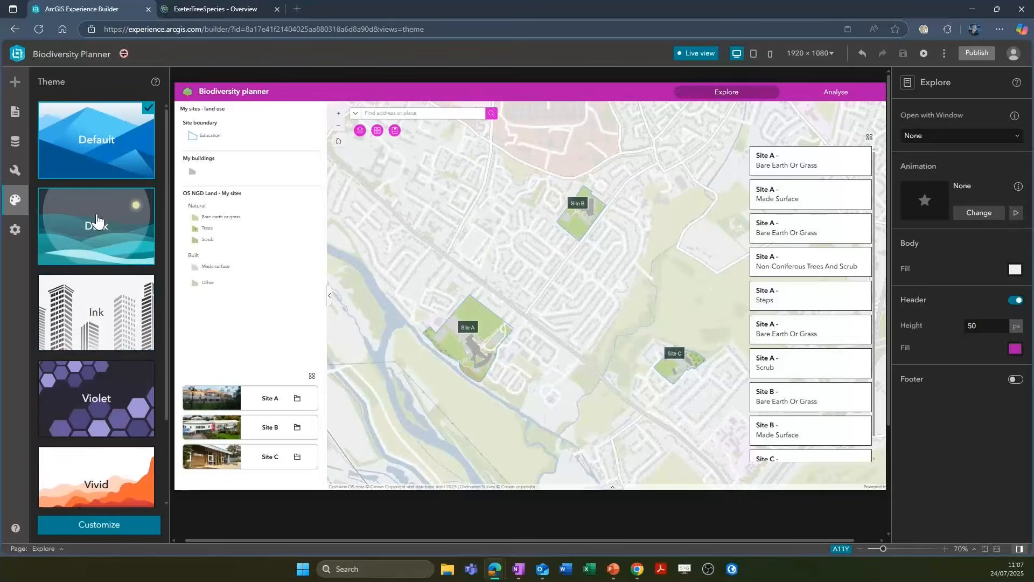
{"action": "scroll", "coordinate": [95, 217], "scroll_direction": "down", "scroll_amount": 2}
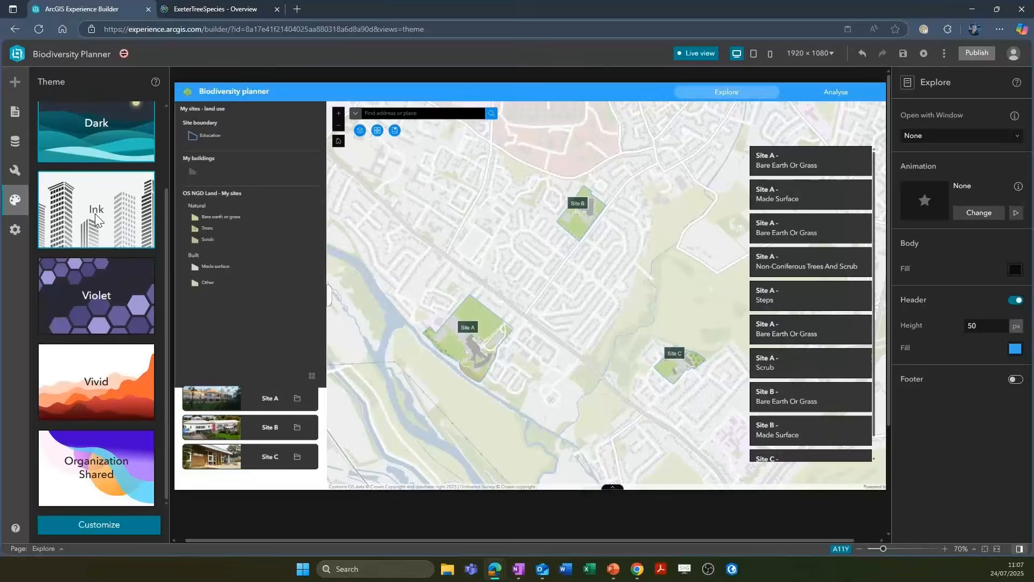
{"action": "left_click", "coordinate": [96, 454]}
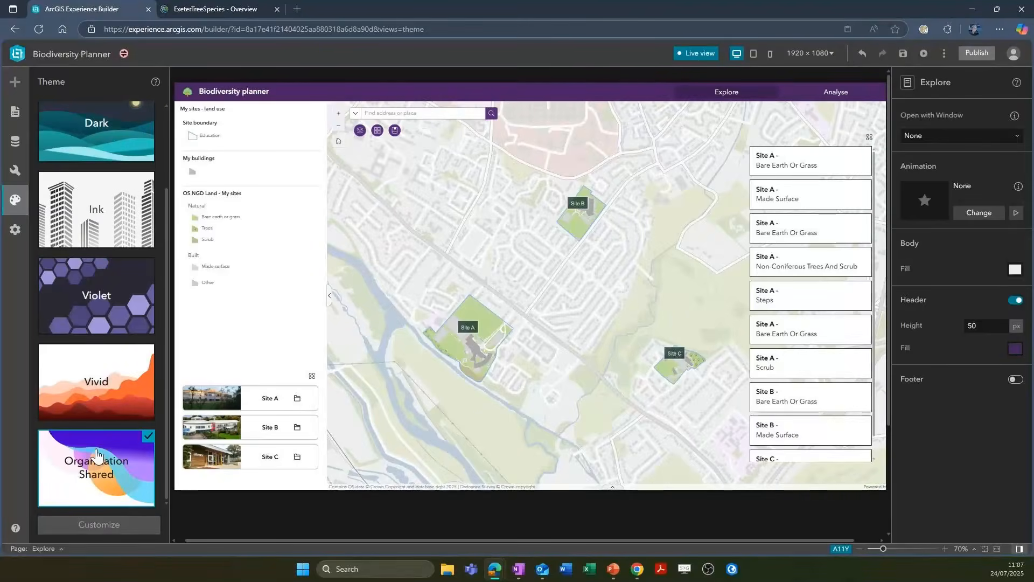
{"action": "scroll", "coordinate": [96, 454], "scroll_direction": "up", "scroll_amount": 2}
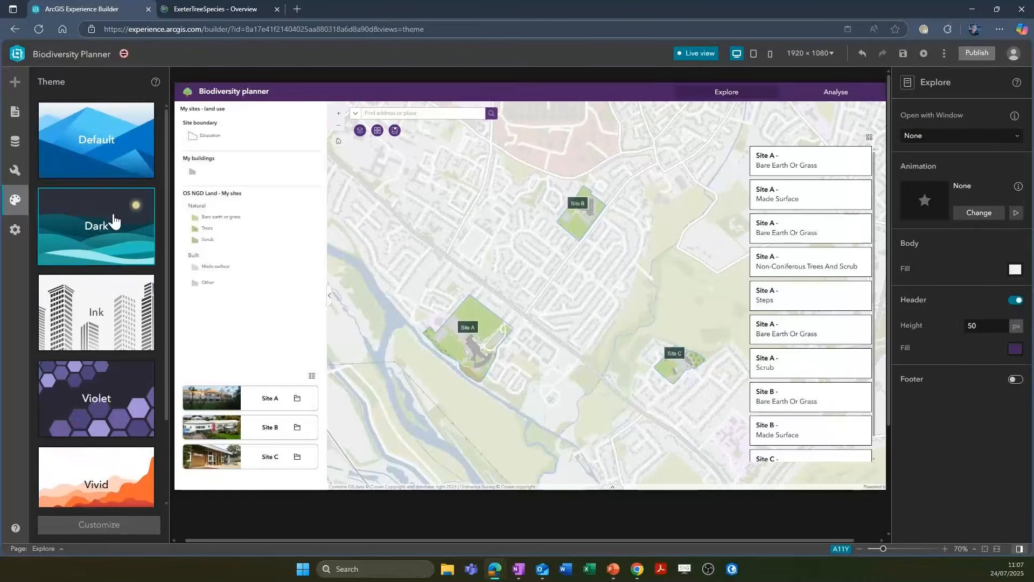
Apply the Default theme and customize its primary color to dark green #147a2f
{"action": "left_click", "coordinate": [113, 169]}
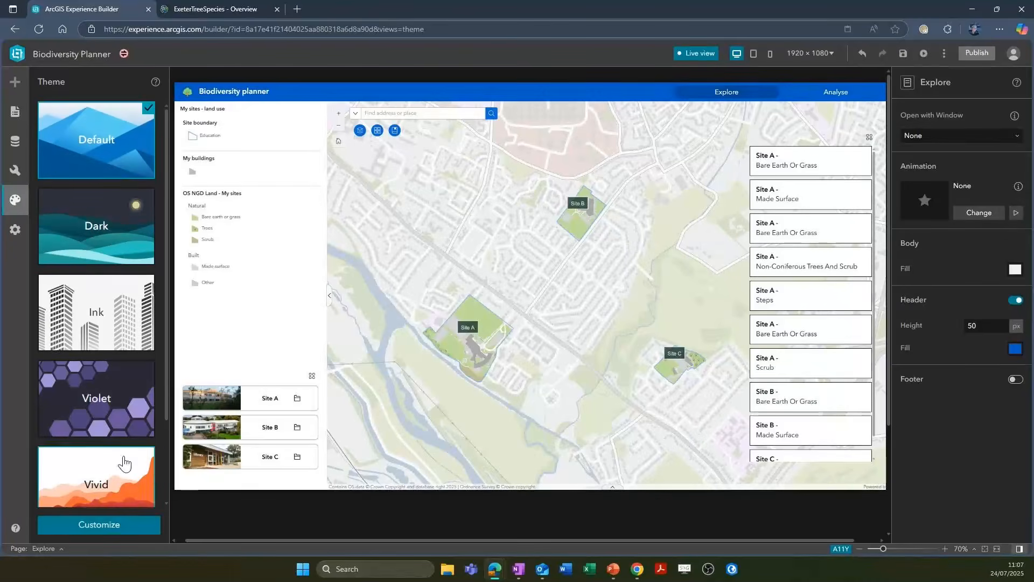
{"action": "left_click", "coordinate": [128, 532]}
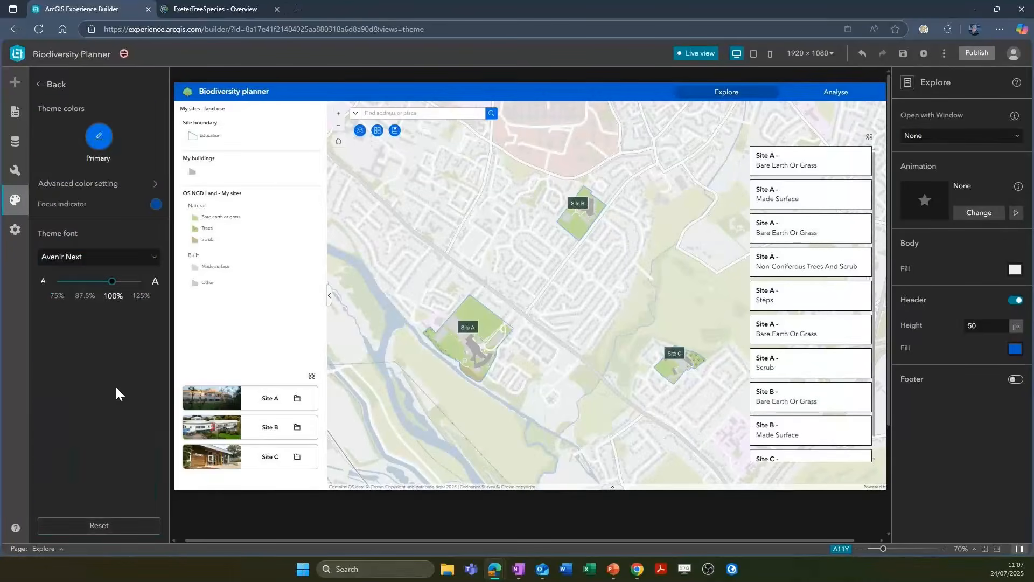
{"action": "left_click", "coordinate": [98, 135]}
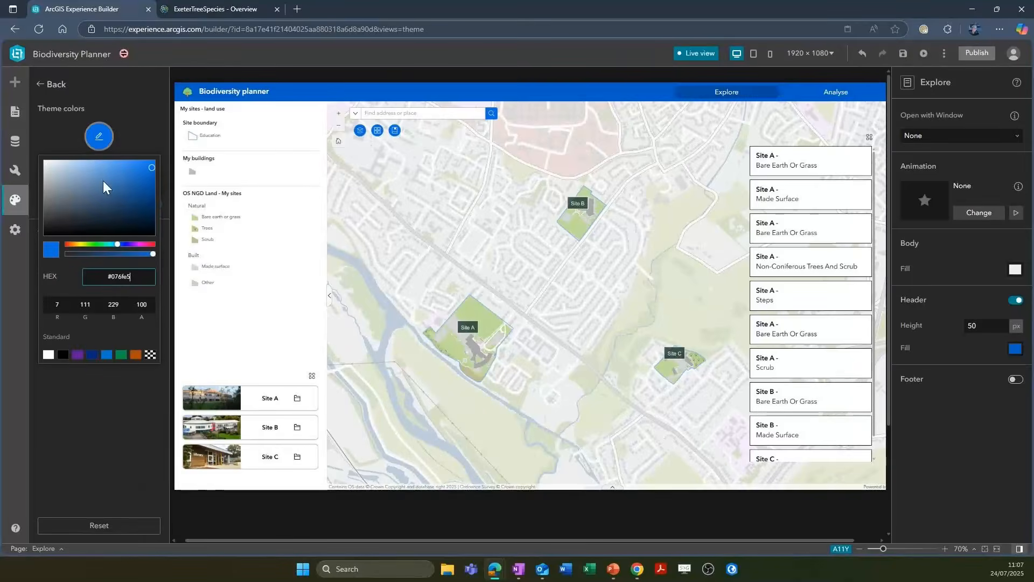
{"action": "left_click", "coordinate": [99, 244]}
{"action": "left_click", "coordinate": [137, 200]}
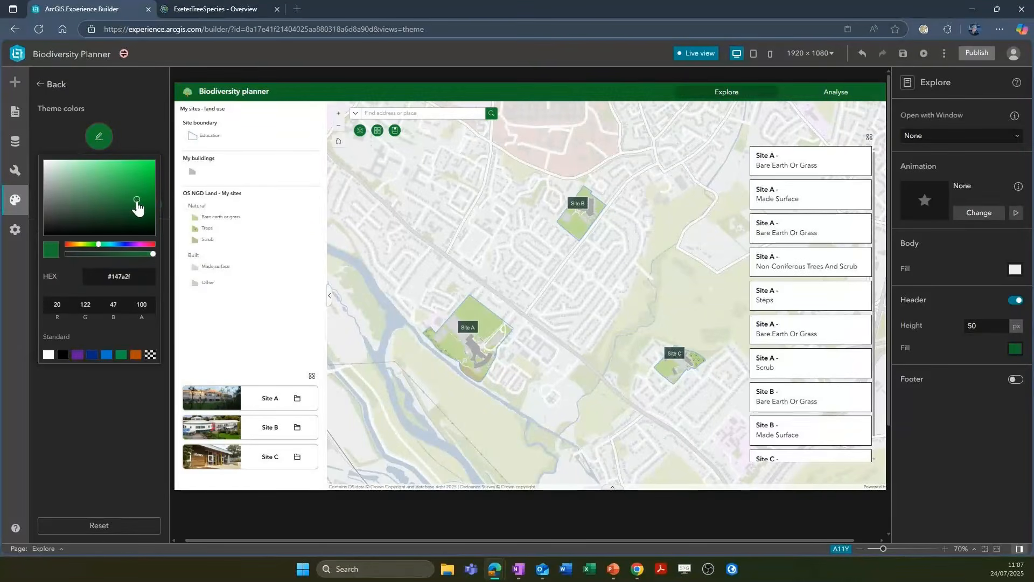
{"action": "left_click", "coordinate": [42, 87]}
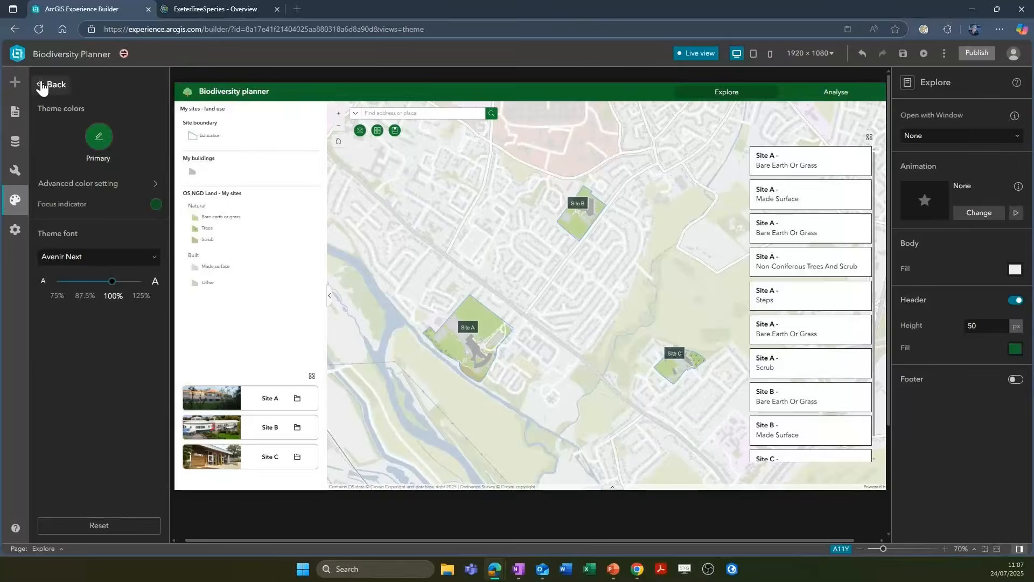
Review the customized theme's focus indicator color and font options, and close the theme settings
{"action": "left_click", "coordinate": [42, 86]}
{"action": "left_click", "coordinate": [136, 527]}
{"action": "left_click", "coordinate": [157, 202]}
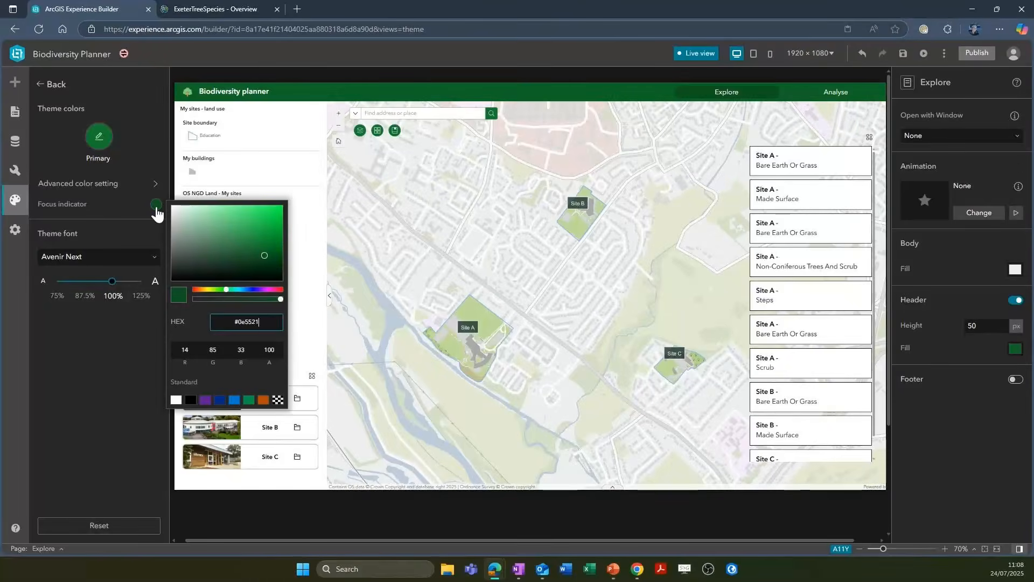
{"action": "left_click", "coordinate": [110, 312]}
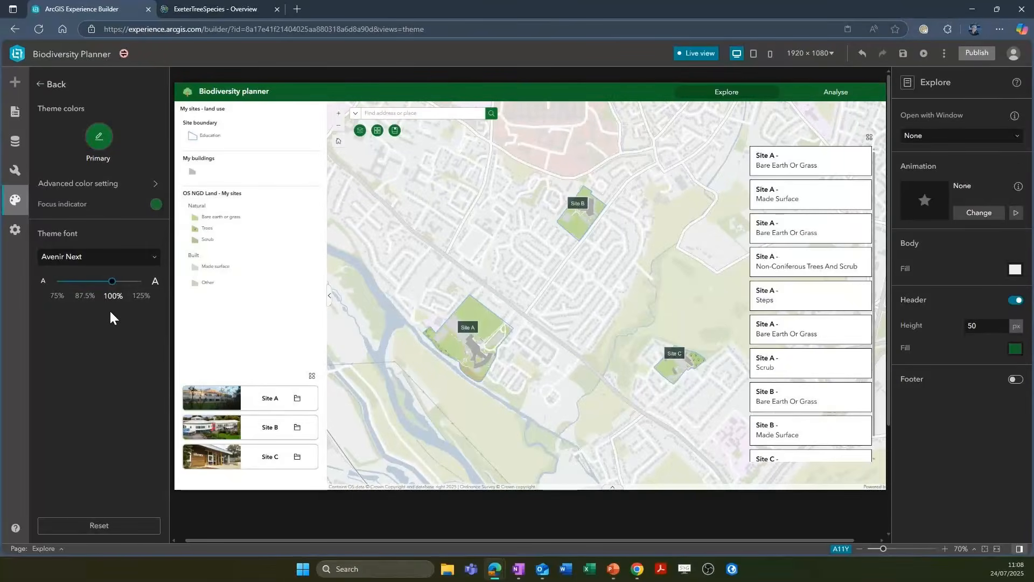
{"action": "left_click", "coordinate": [56, 93]}
{"action": "left_click", "coordinate": [18, 204]}
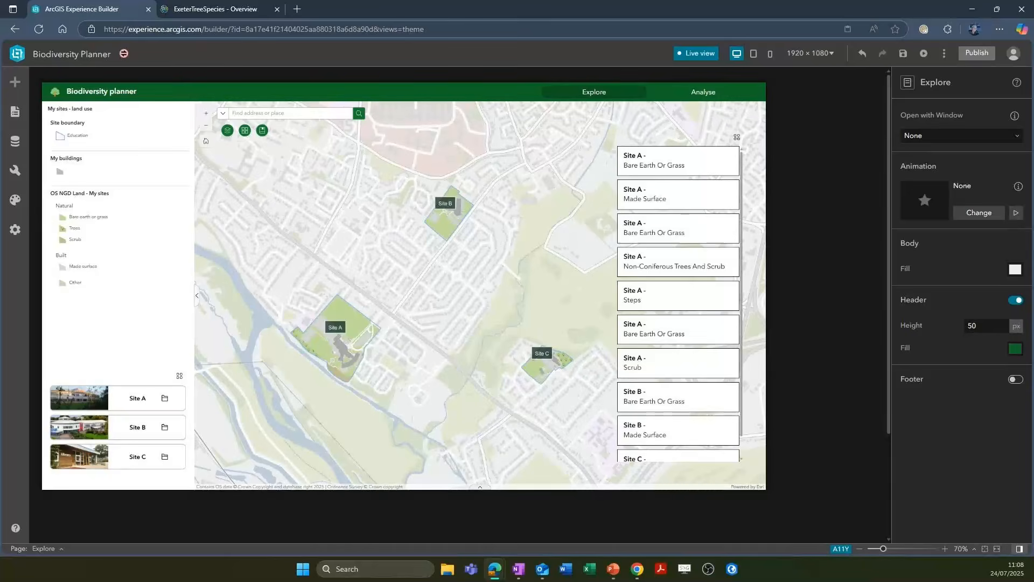
Turn off live view and enable dynamic style for the default state of the Site navigation list
{"action": "left_click", "coordinate": [701, 52]}
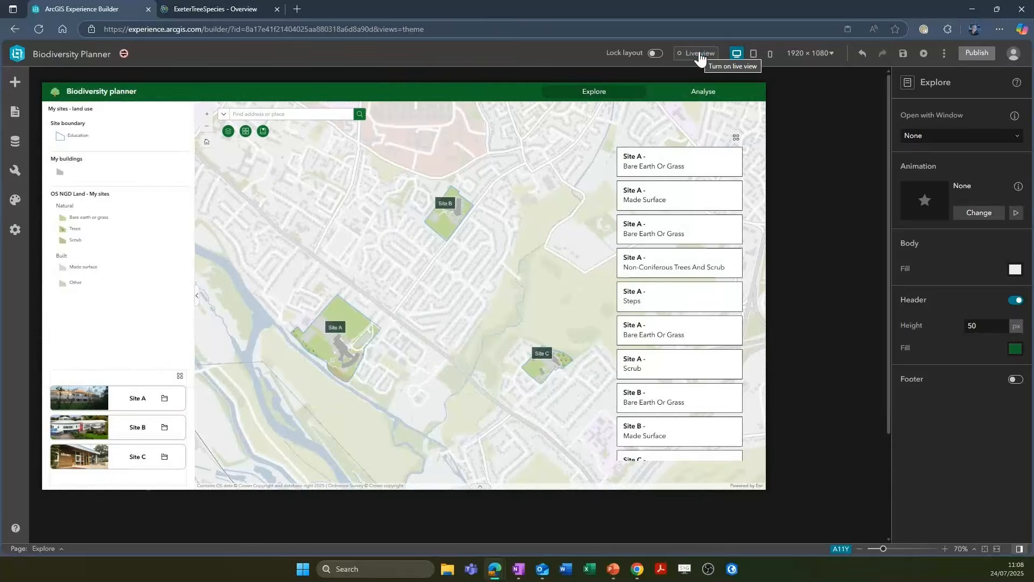
{"action": "left_click", "coordinate": [152, 375]}
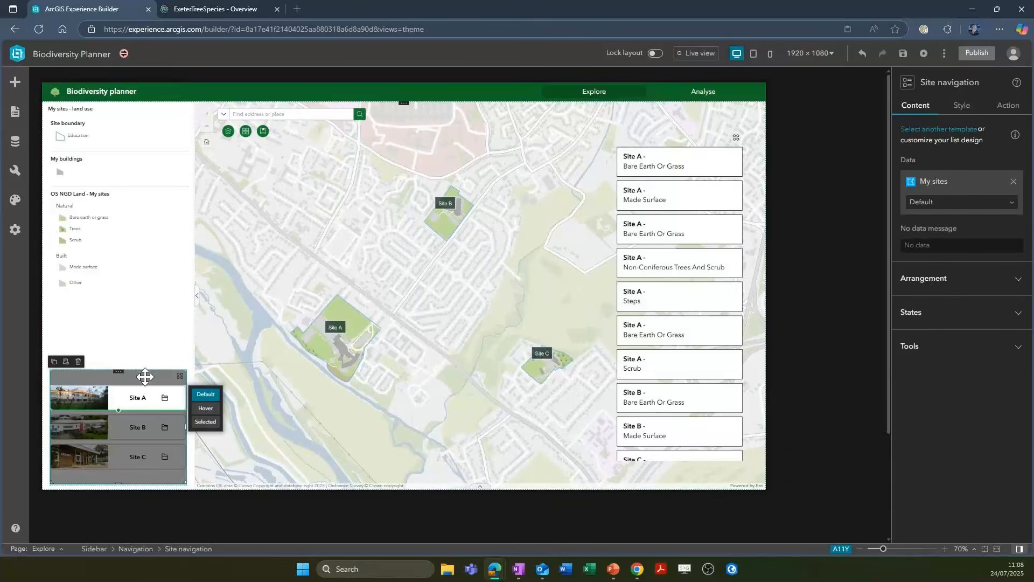
{"action": "left_click", "coordinate": [1015, 313]}
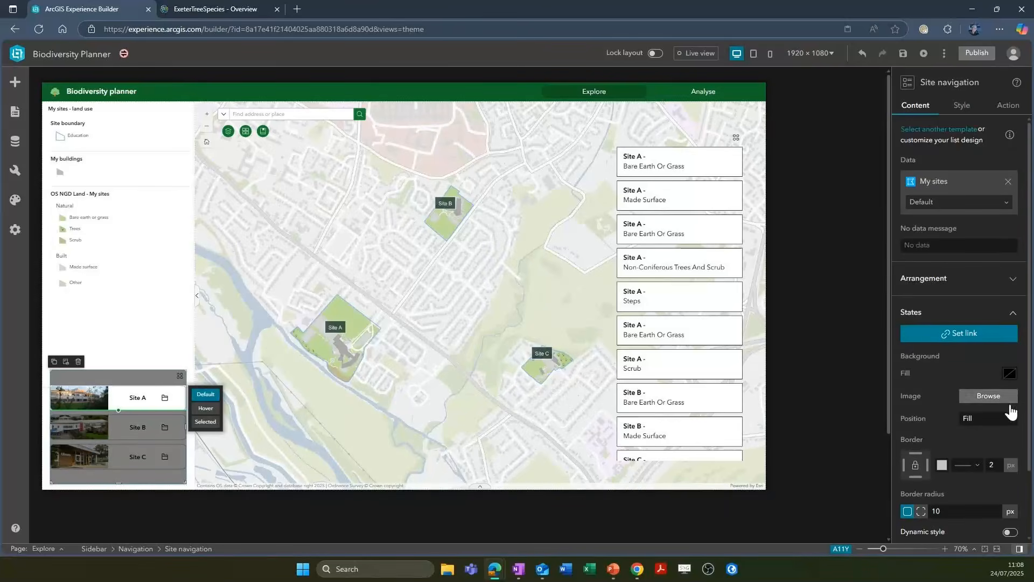
{"action": "scroll", "coordinate": [998, 457], "scroll_direction": "down", "scroll_amount": 1}
{"action": "scroll", "coordinate": [1000, 457], "scroll_direction": "down", "scroll_amount": 1}
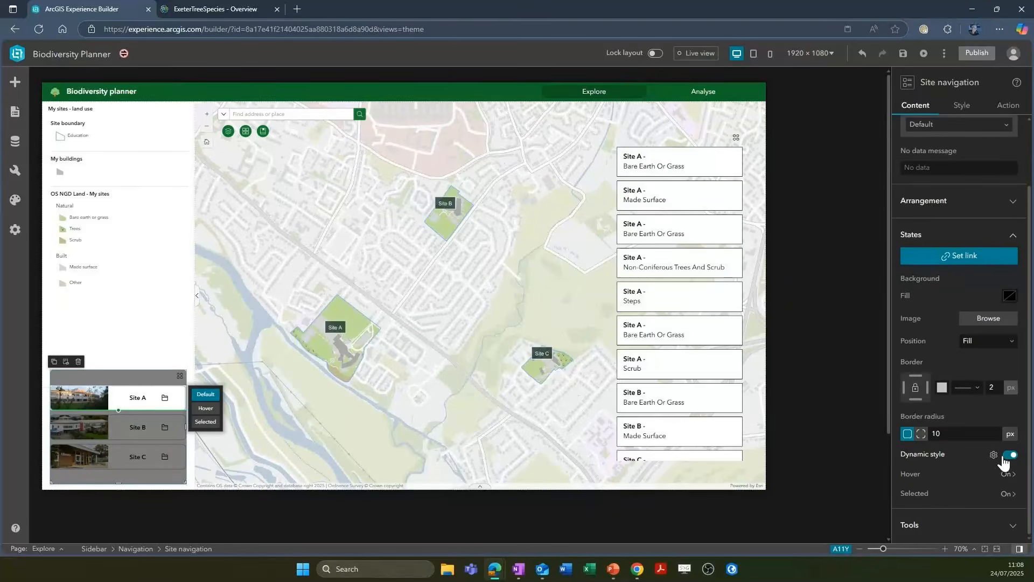
{"action": "left_click", "coordinate": [1006, 455]}
{"action": "left_click", "coordinate": [994, 456]}
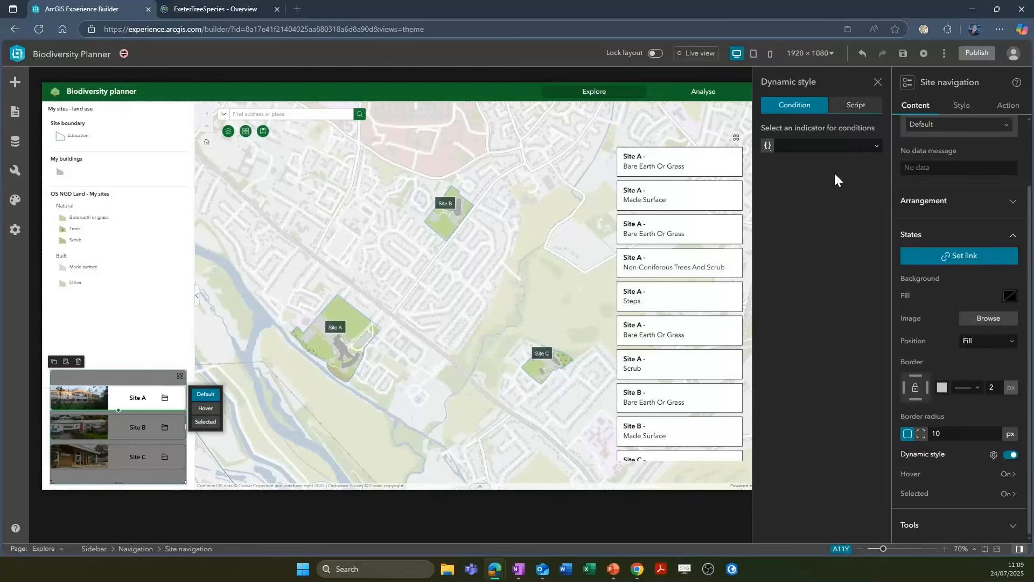
Use Site name as the dynamic style indicator and add a condition matching the unique value Site A
{"action": "left_click", "coordinate": [876, 147]}
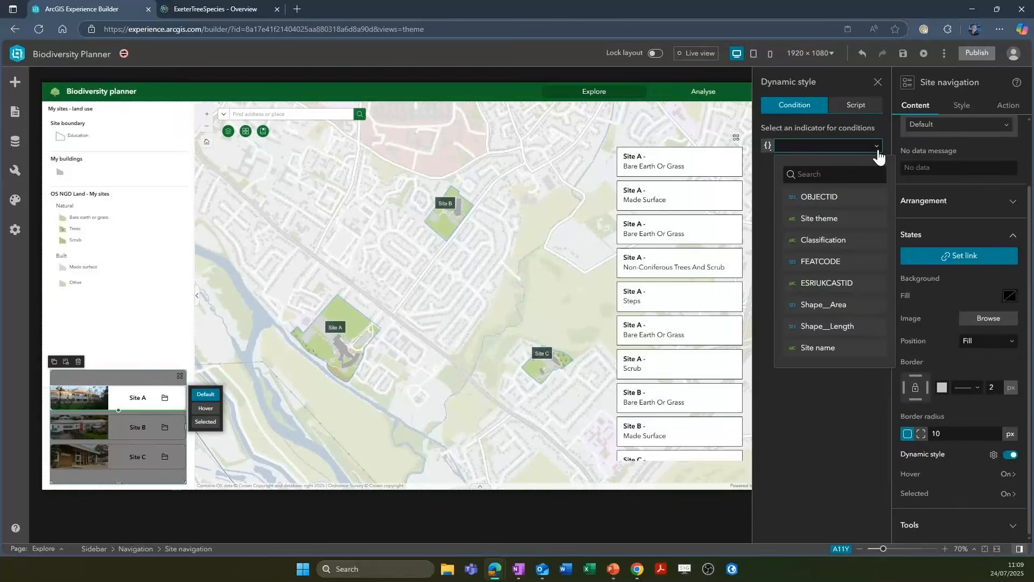
{"action": "left_click", "coordinate": [832, 348]}
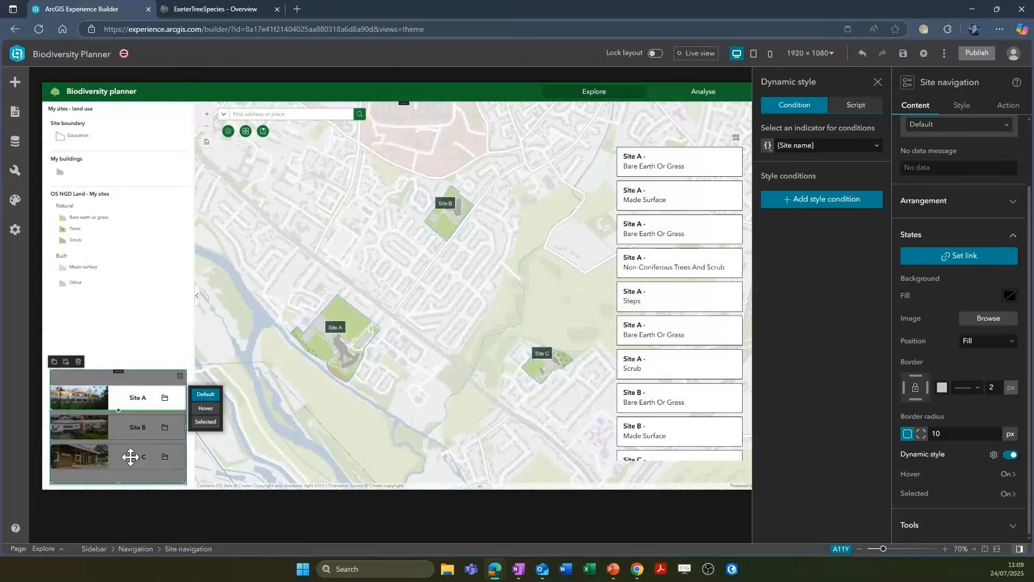
{"action": "left_click", "coordinate": [812, 209]}
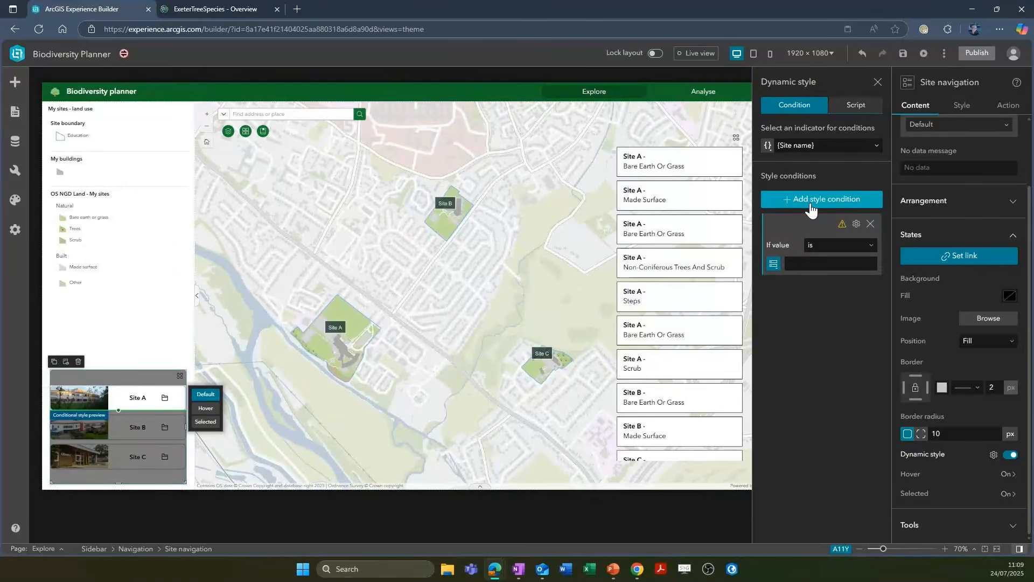
{"action": "left_click", "coordinate": [773, 263]}
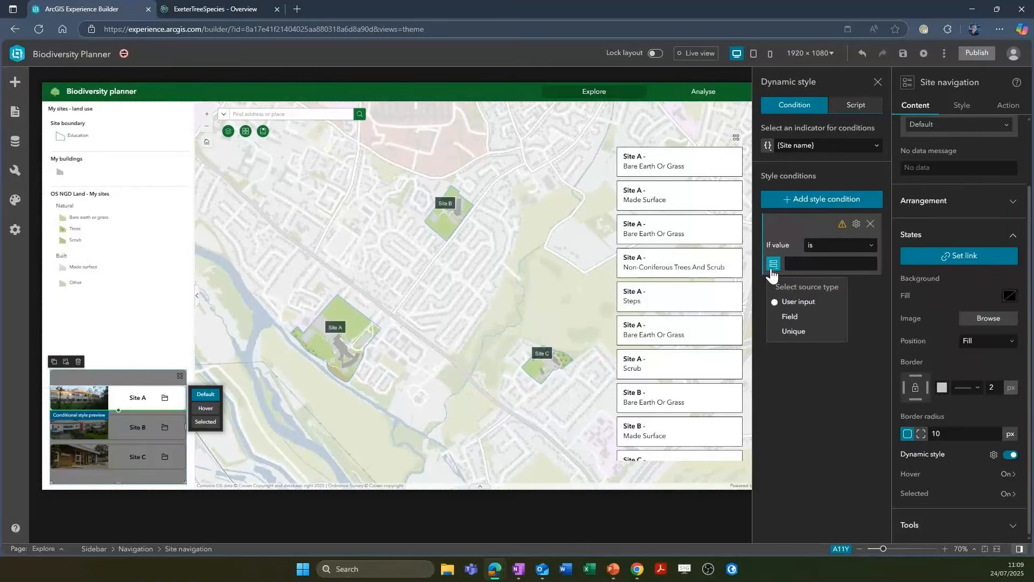
{"action": "left_click", "coordinate": [797, 332]}
{"action": "left_click", "coordinate": [871, 267]}
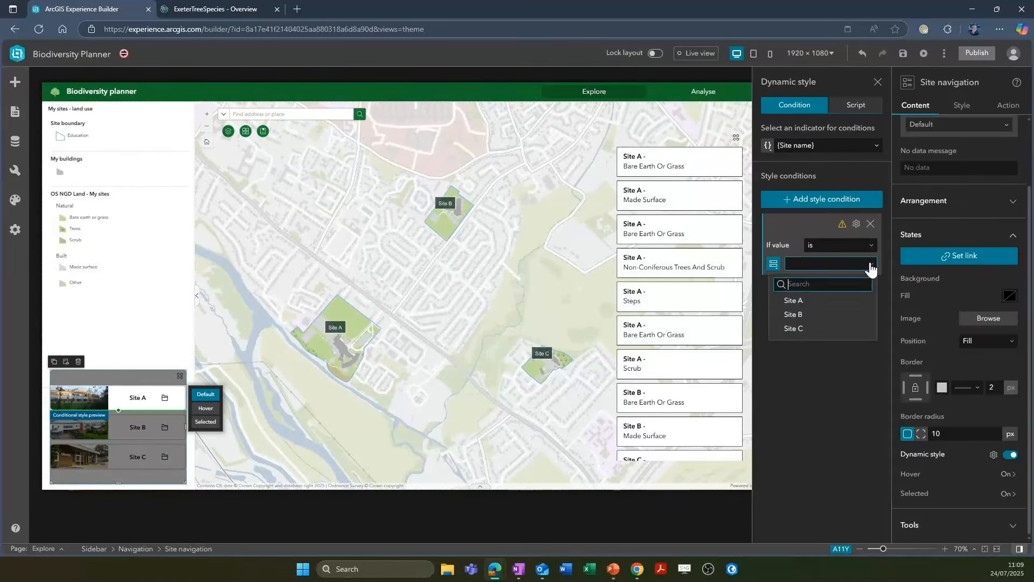
{"action": "left_click", "coordinate": [838, 301]}
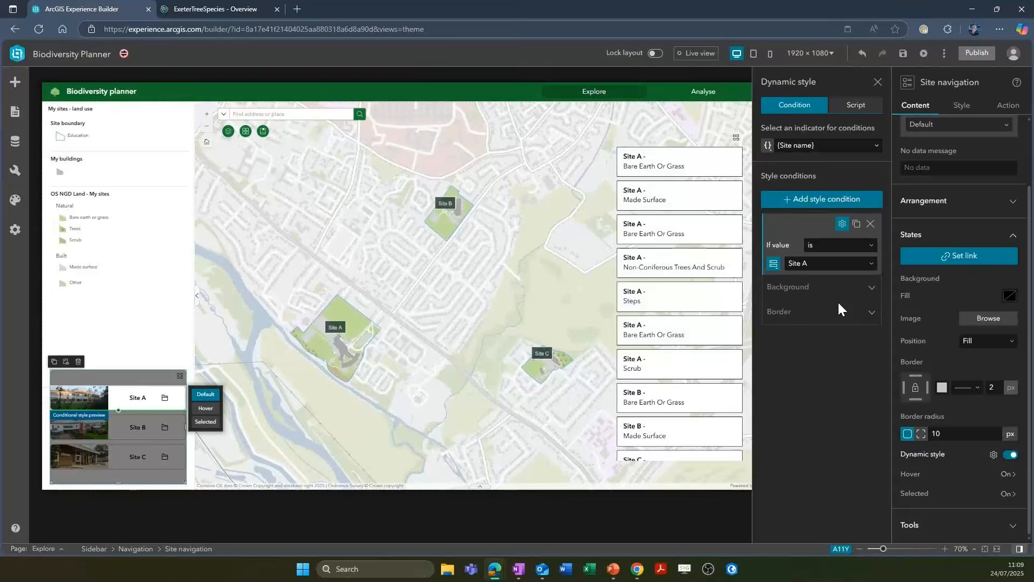
Set the background fill of the Site A style condition to a light red theme color
{"action": "left_click", "coordinate": [872, 289]}
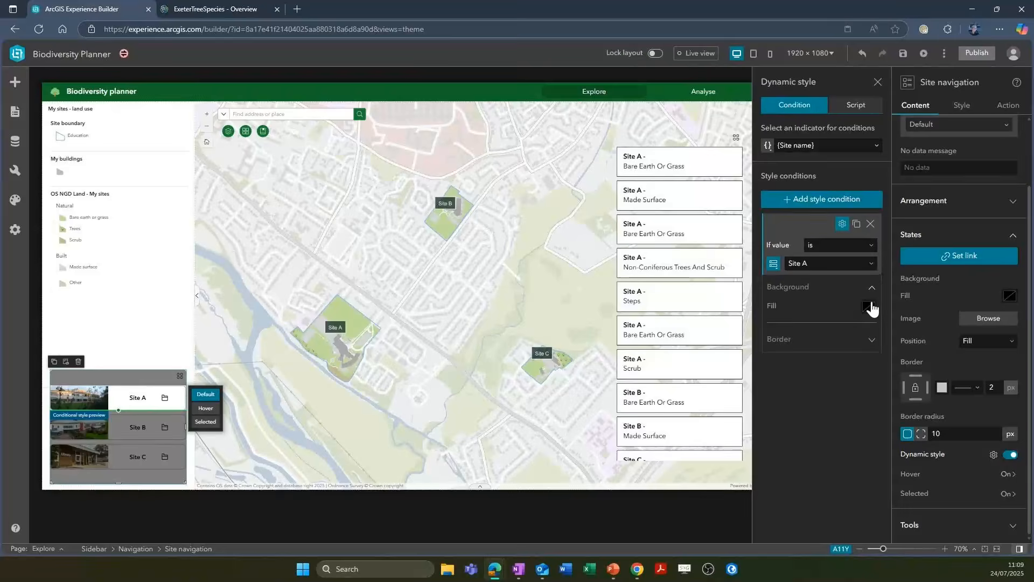
{"action": "left_click", "coordinate": [871, 307]}
{"action": "left_click", "coordinate": [921, 369]}
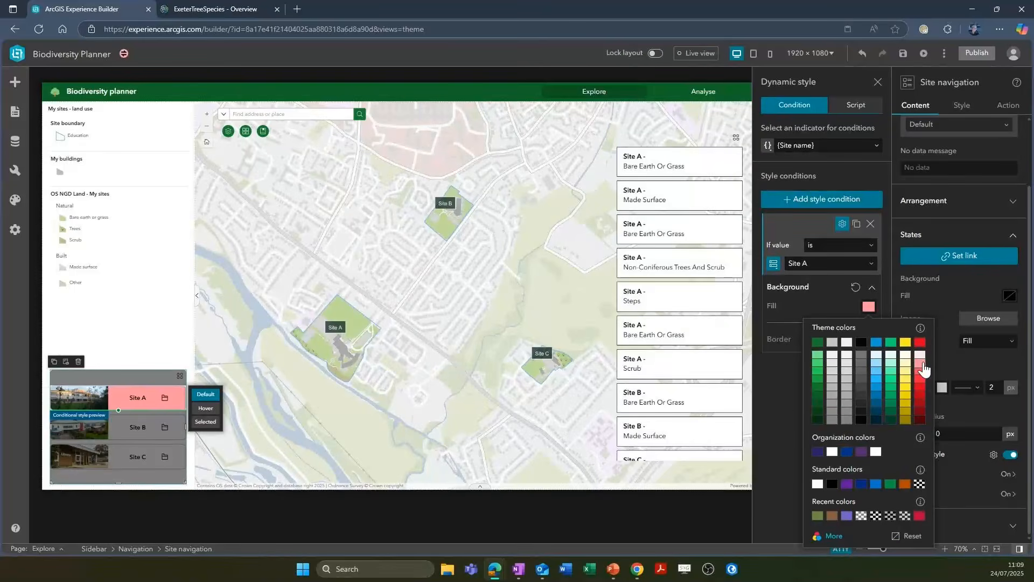
{"action": "left_click", "coordinate": [776, 380]}
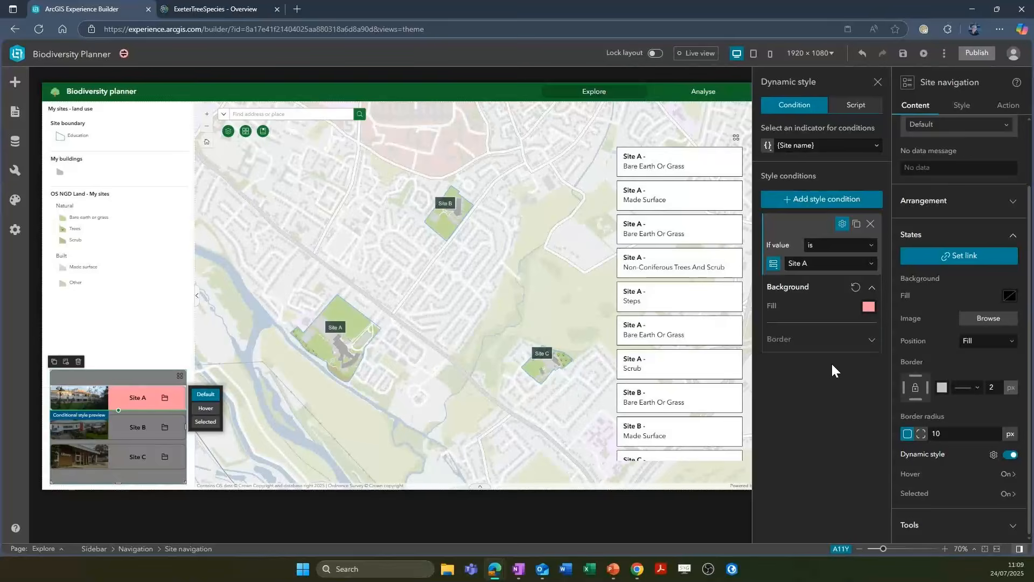
Add a style condition for the unique value Site B with a bright red background fill
{"action": "left_click", "coordinate": [786, 200]}
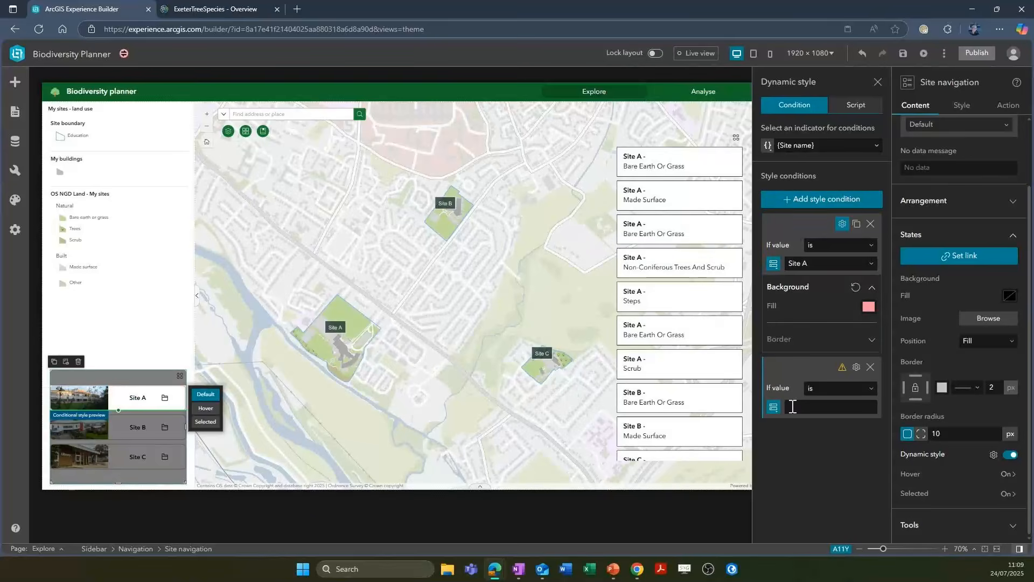
{"action": "left_click", "coordinate": [774, 408]}
{"action": "left_click", "coordinate": [793, 474]}
{"action": "left_click", "coordinate": [871, 409]}
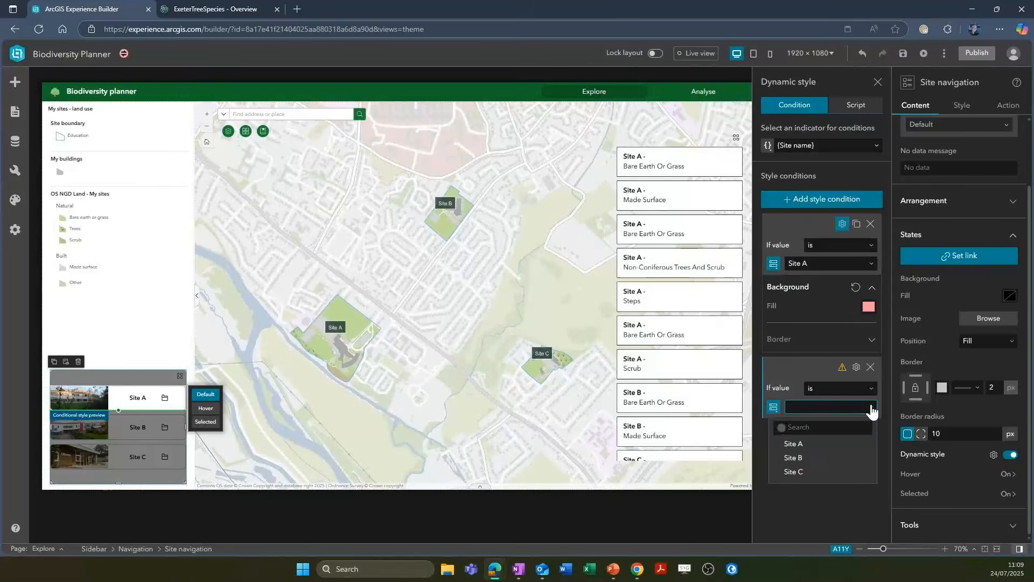
{"action": "left_click", "coordinate": [848, 458]}
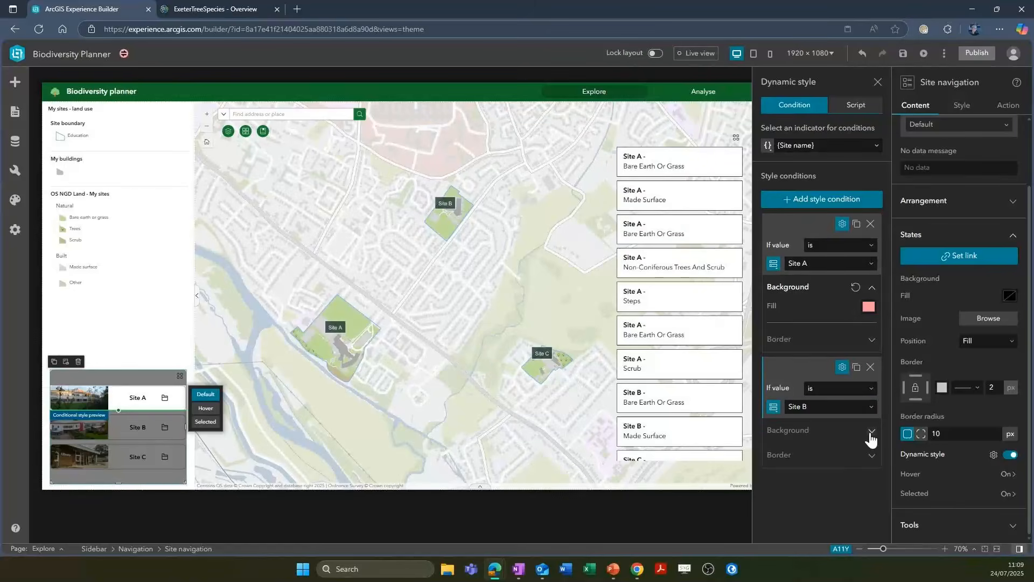
{"action": "left_click", "coordinate": [868, 450]}
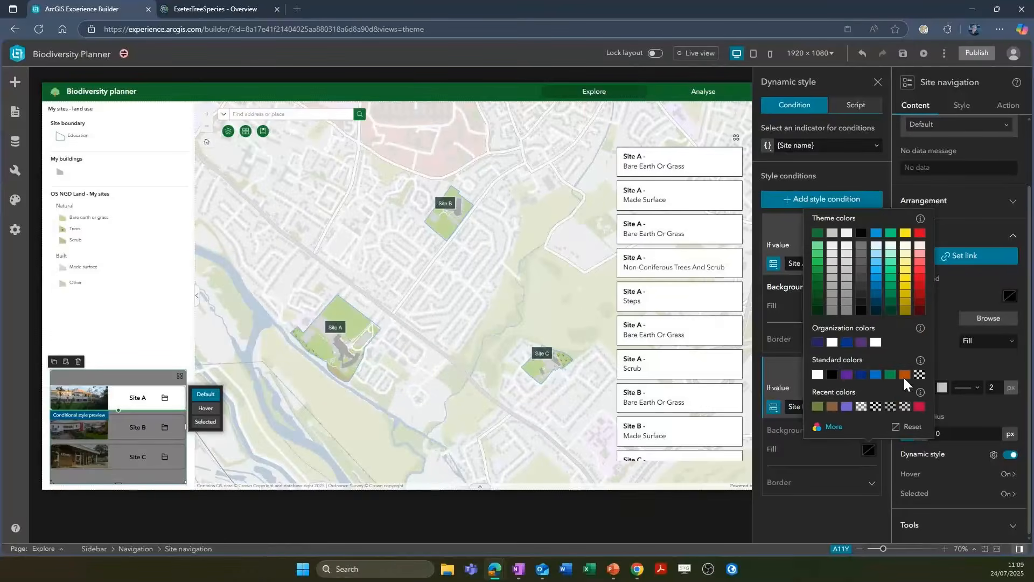
{"action": "left_click", "coordinate": [918, 278]}
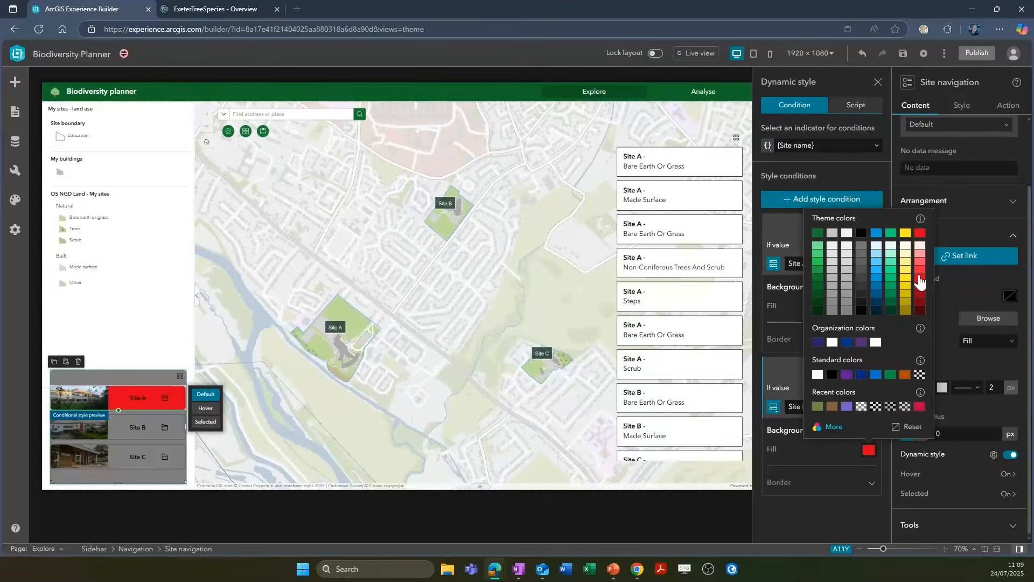
{"action": "left_click", "coordinate": [815, 512]}
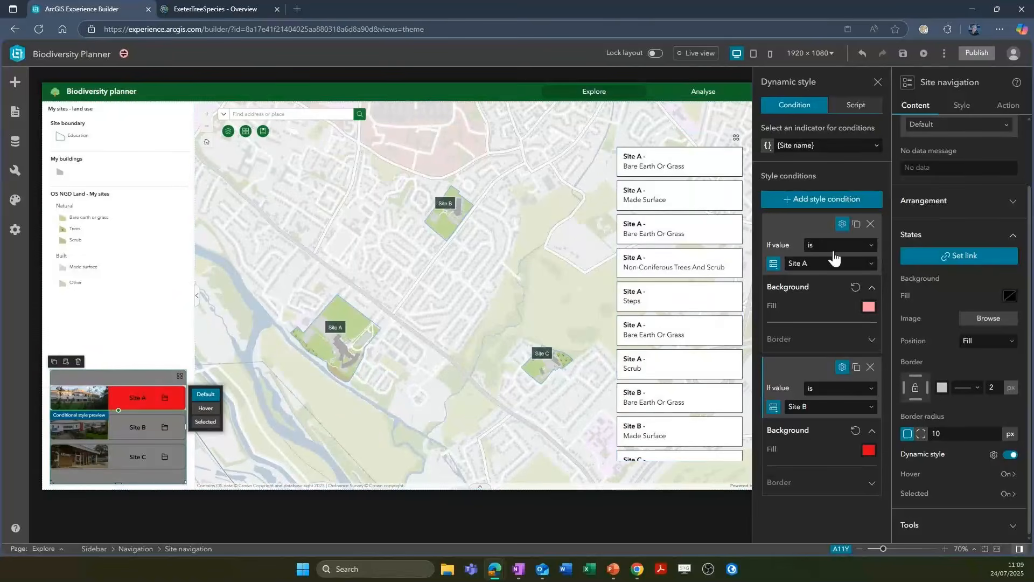
Add a third style condition to the Site navigation list matching the unique value Site C
{"action": "left_click", "coordinate": [837, 202]}
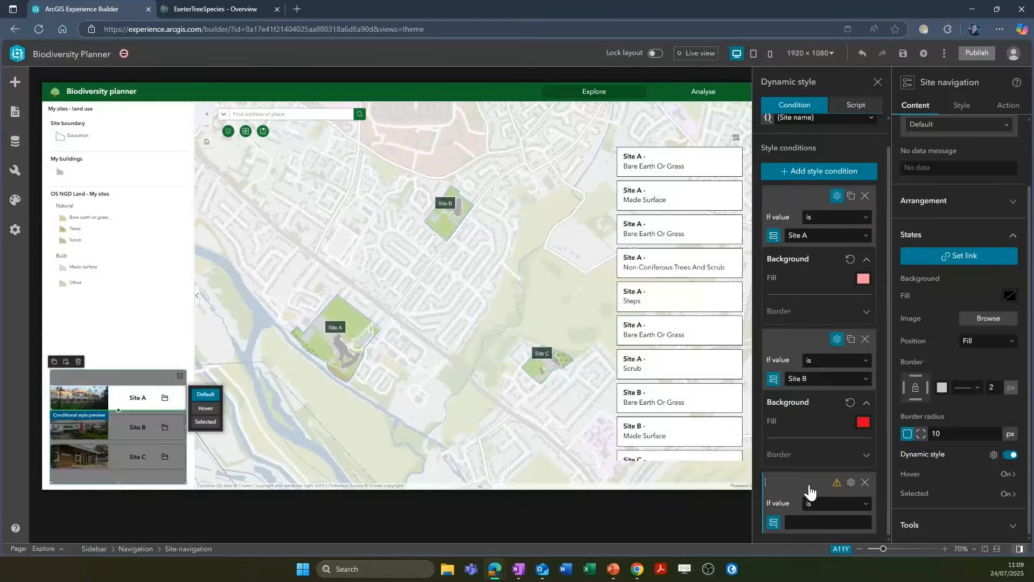
{"action": "left_click", "coordinate": [774, 523]}
{"action": "left_click", "coordinate": [829, 497]}
{"action": "left_click", "coordinate": [860, 523]}
{"action": "left_click", "coordinate": [845, 506]}
Set the background fill of the Site C style condition to the darkest red theme color and deselect the list
{"action": "scroll", "coordinate": [845, 505], "scroll_direction": "down", "scroll_amount": 1}
{"action": "left_click", "coordinate": [863, 515]}
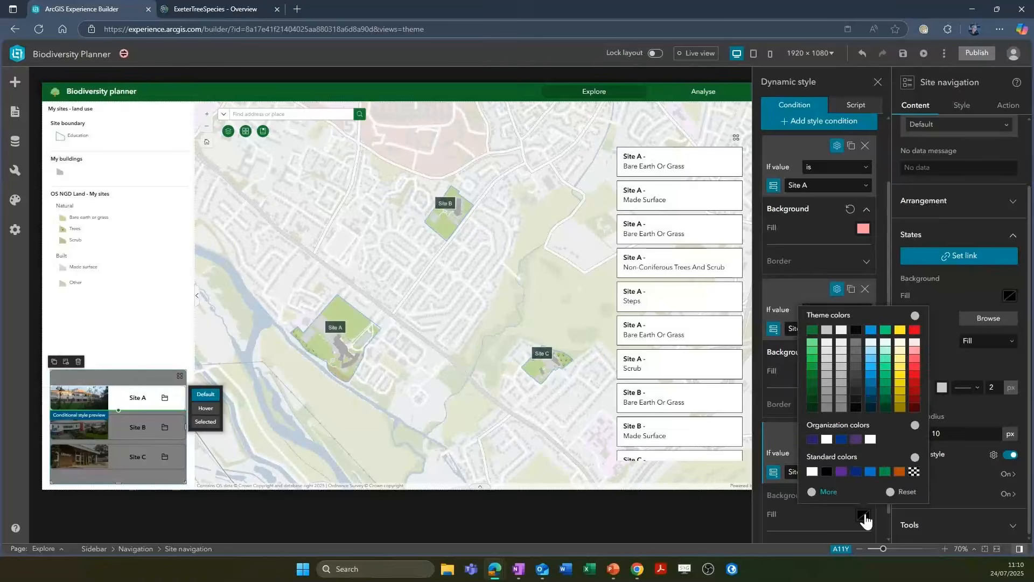
{"action": "left_click", "coordinate": [919, 372]}
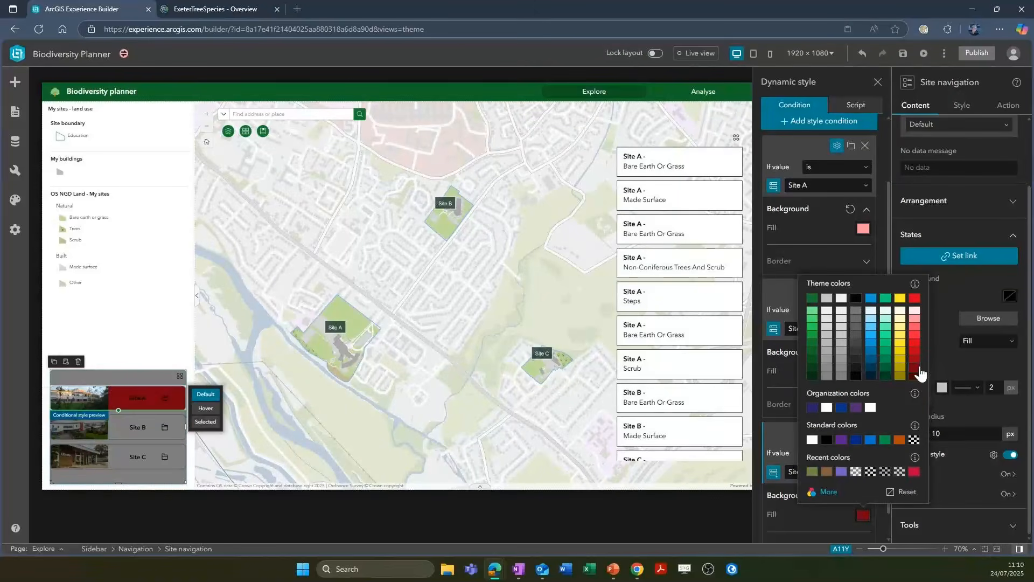
{"action": "left_click", "coordinate": [797, 516]}
{"action": "left_click", "coordinate": [732, 511]}
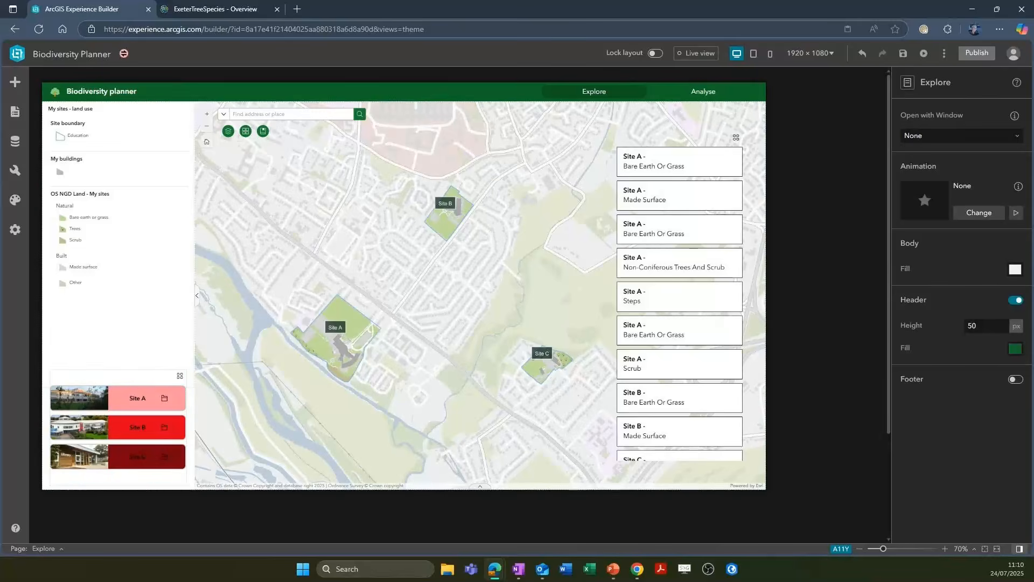
{"action": "key", "text": "alt+Tab"}
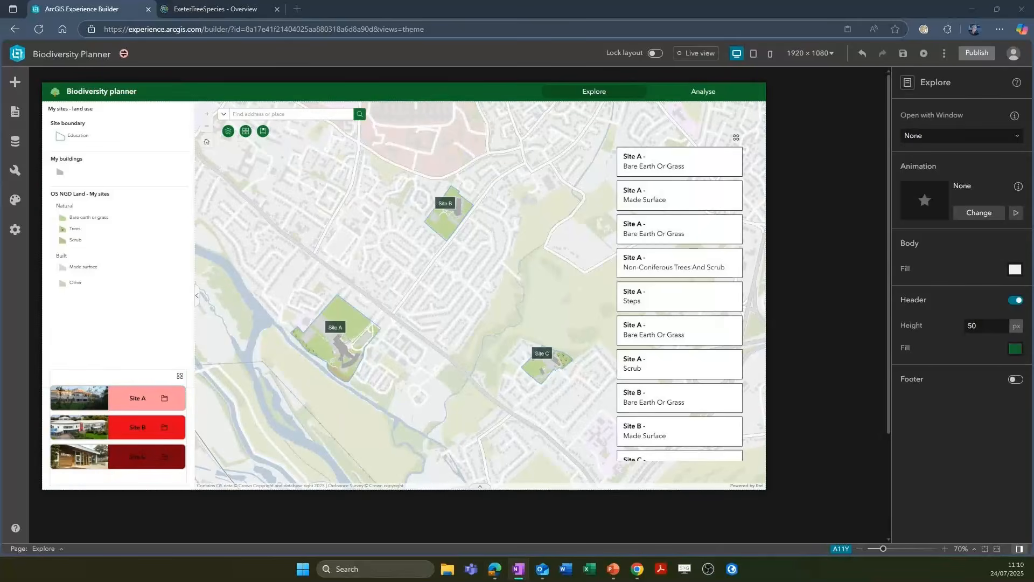
{"action": "key", "text": "alt+Tab"}
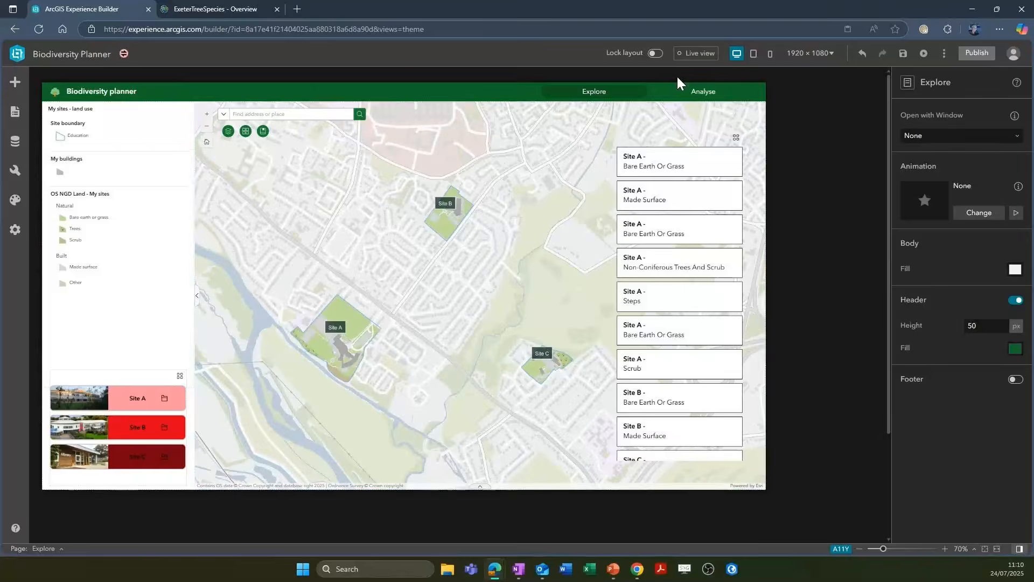
Enable dynamic style for the default state of the groundtruthing survey list on the map and open its dynamic style settings
{"action": "left_click", "coordinate": [670, 141]}
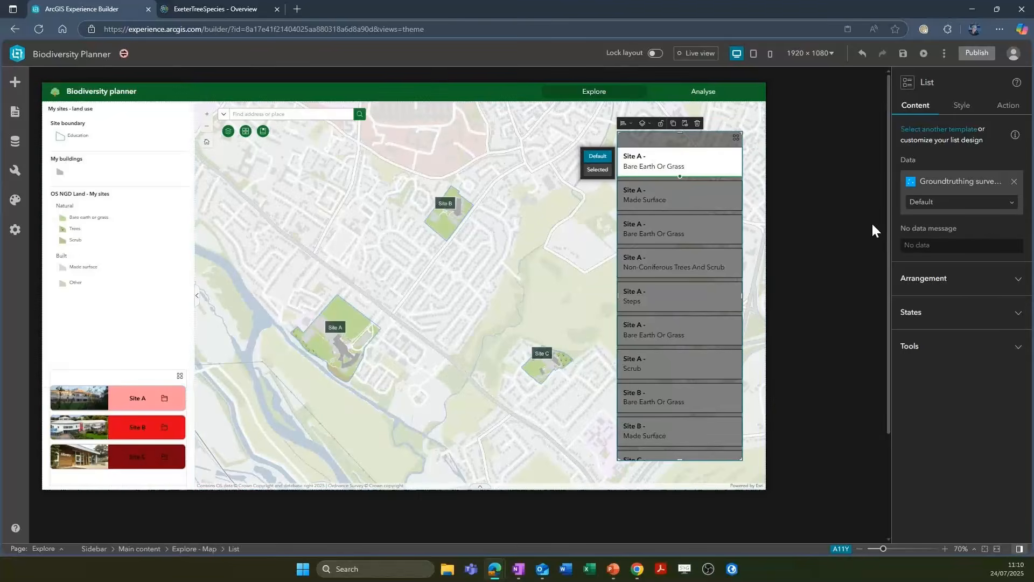
{"action": "left_click", "coordinate": [1020, 315]}
{"action": "scroll", "coordinate": [972, 425], "scroll_direction": "down", "scroll_amount": 2}
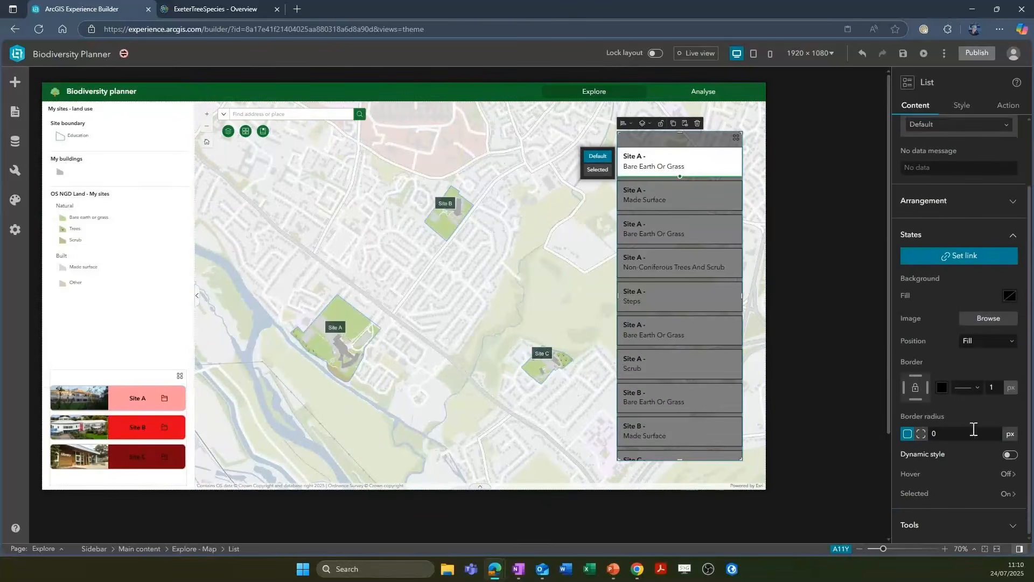
{"action": "left_click", "coordinate": [1009, 459]}
{"action": "left_click", "coordinate": [993, 457]}
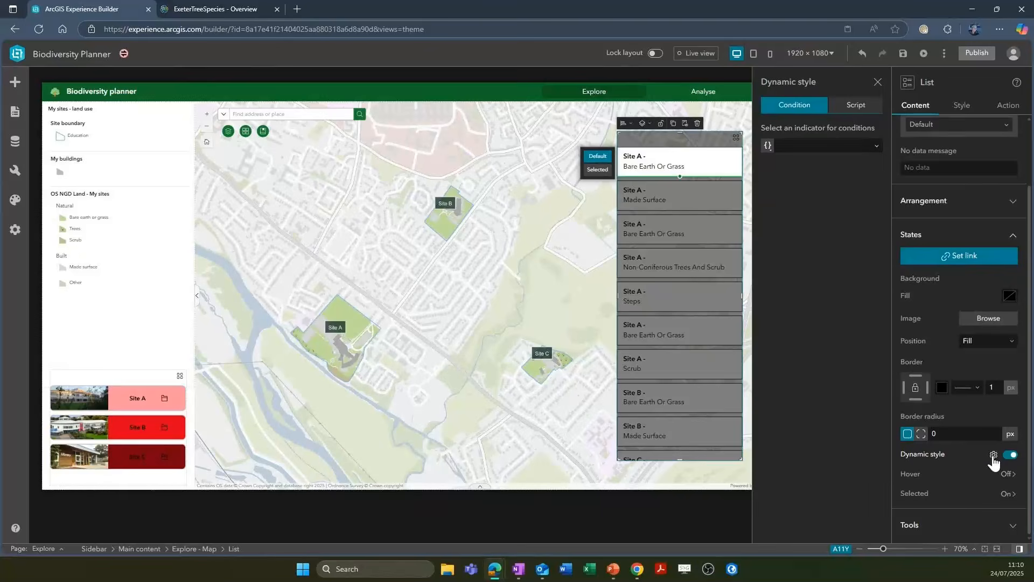
Switch the dynamic style to an Arcade script and replace the default return block with the copied land use colour script
{"action": "left_click", "coordinate": [872, 106]}
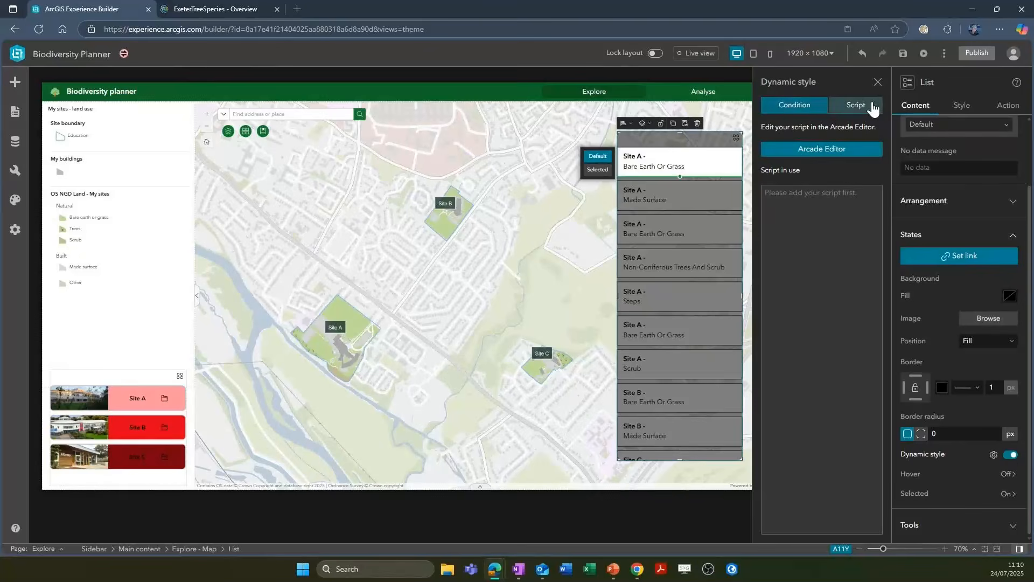
{"action": "left_click", "coordinate": [861, 151]}
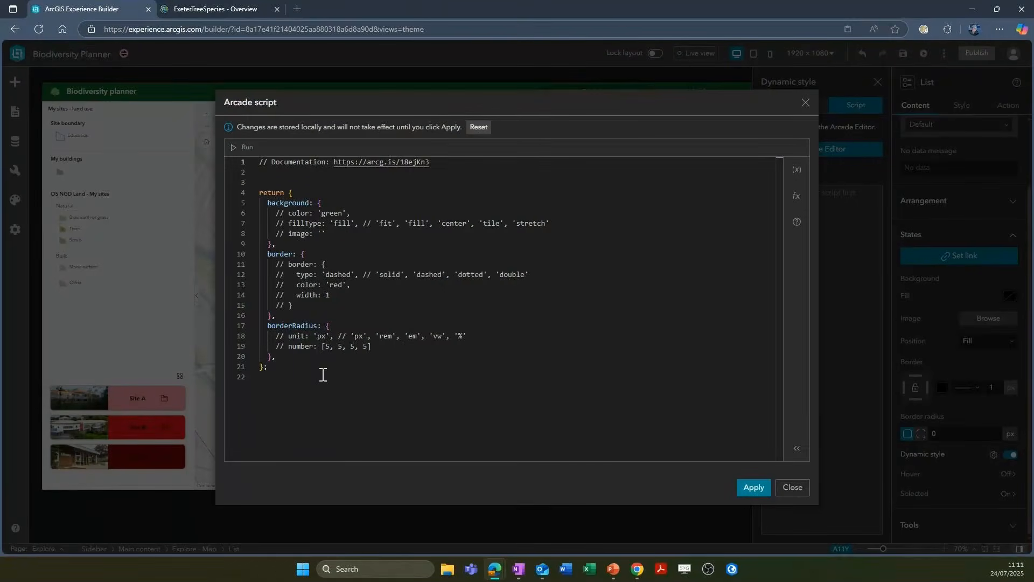
{"action": "left_click_drag", "start_coordinate": [322, 374], "coordinate": [265, 186]}
{"action": "right_click", "coordinate": [261, 182]}
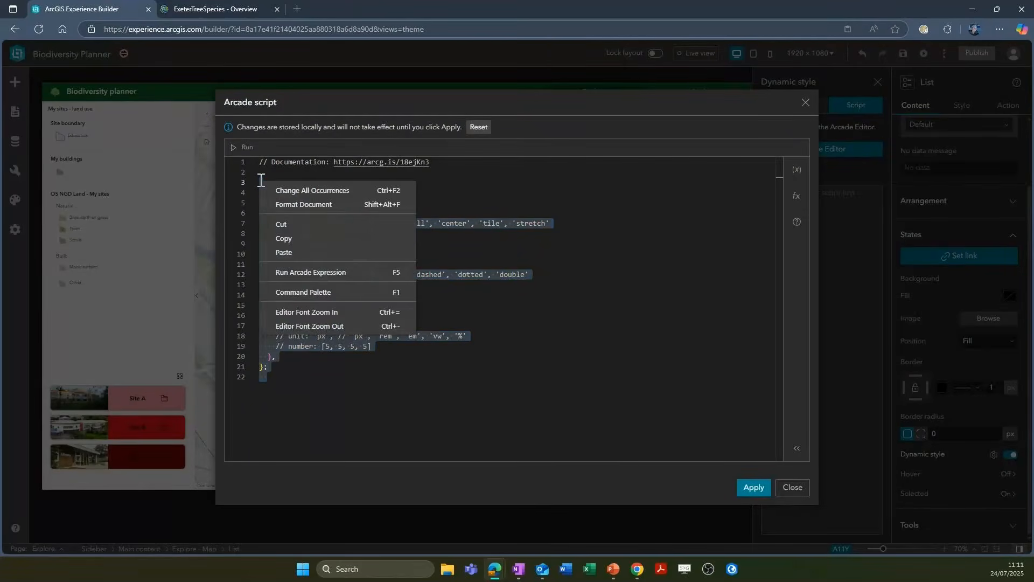
{"action": "left_click", "coordinate": [283, 252]}
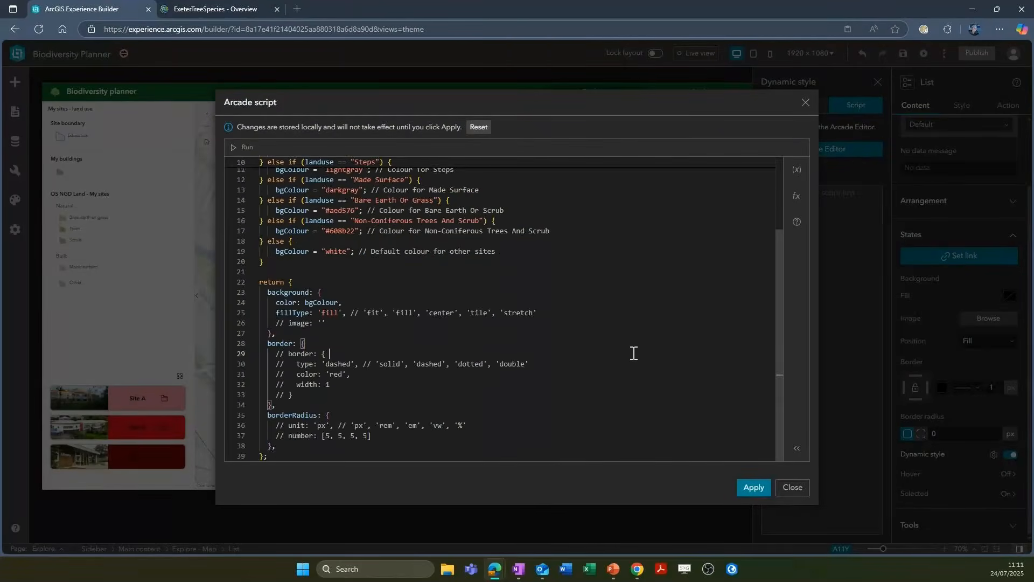
Review the script's land cover colour rules, apply it to the survey list, and close the dynamic style settings
{"action": "scroll", "coordinate": [634, 352], "scroll_direction": "up", "scroll_amount": 1}
{"action": "scroll", "coordinate": [634, 353], "scroll_direction": "up", "scroll_amount": 2}
{"action": "left_click", "coordinate": [639, 256]}
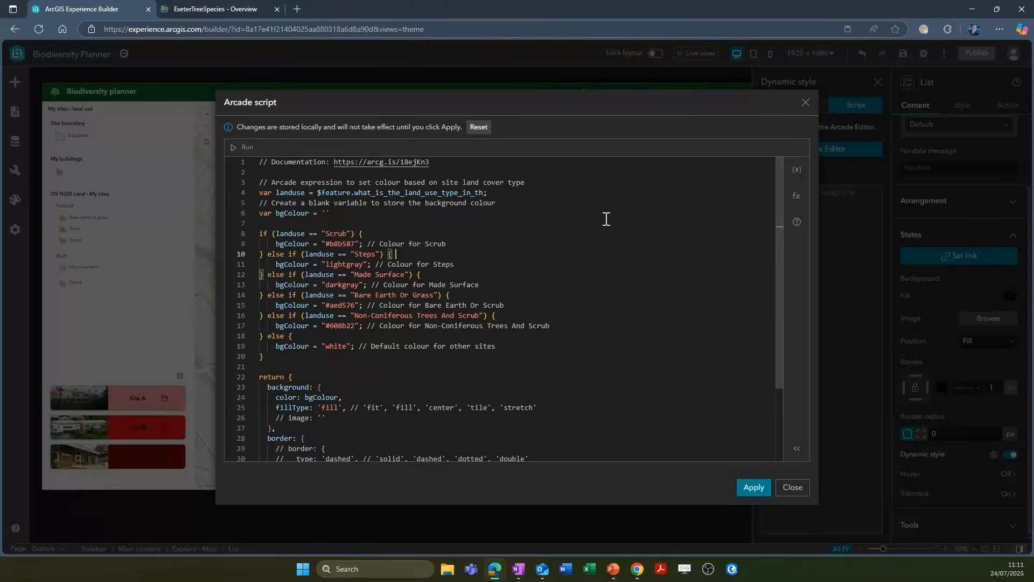
{"action": "left_click", "coordinate": [539, 182]}
{"action": "left_click_drag", "start_coordinate": [349, 233], "coordinate": [325, 263]}
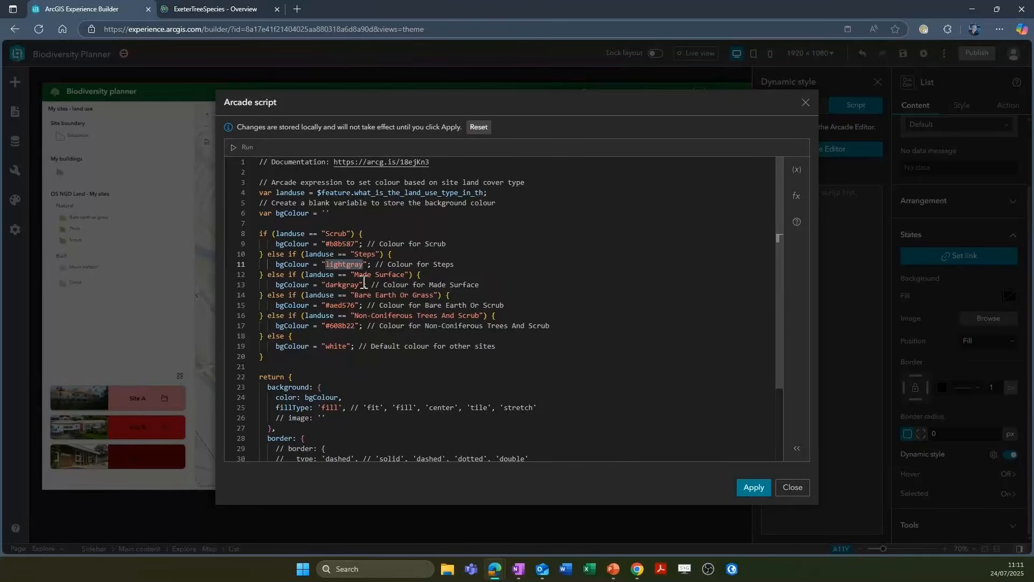
{"action": "left_click", "coordinate": [589, 268]}
{"action": "left_click", "coordinate": [752, 489]}
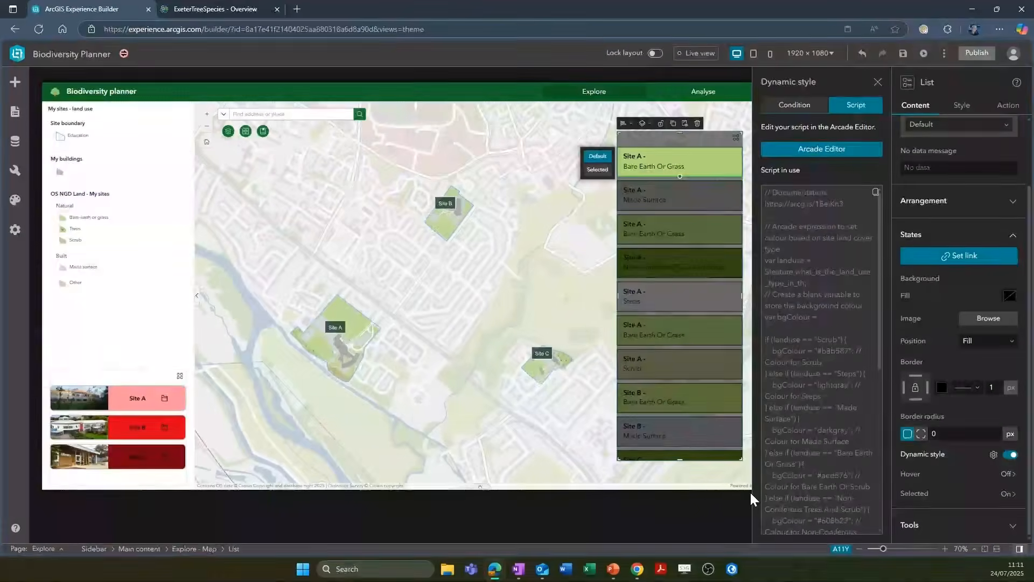
{"action": "left_click", "coordinate": [878, 82]}
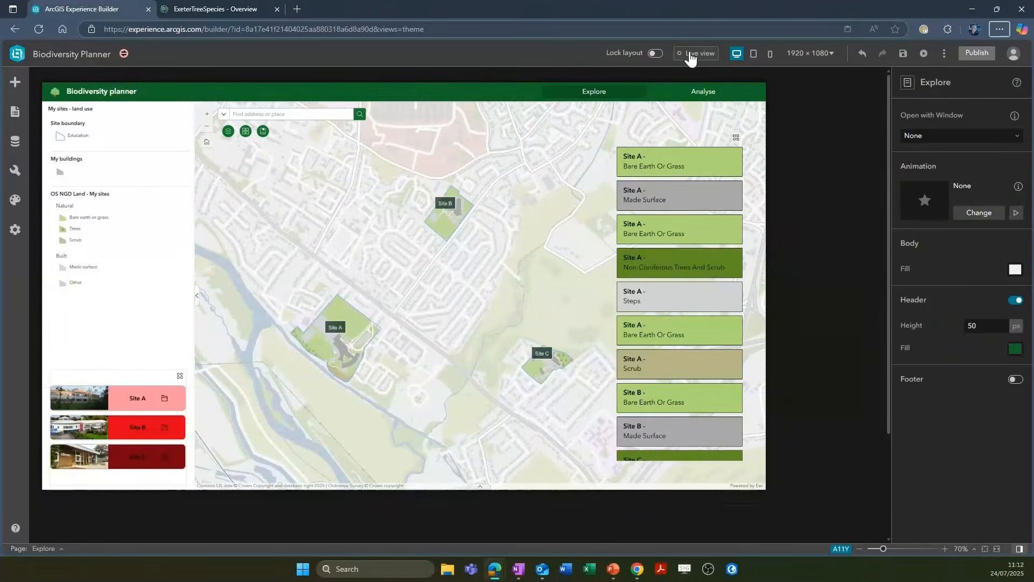
Turn on live view and open the Analyse page, framing all three sites on its map
{"action": "left_click", "coordinate": [690, 53]}
{"action": "left_click", "coordinate": [696, 97]}
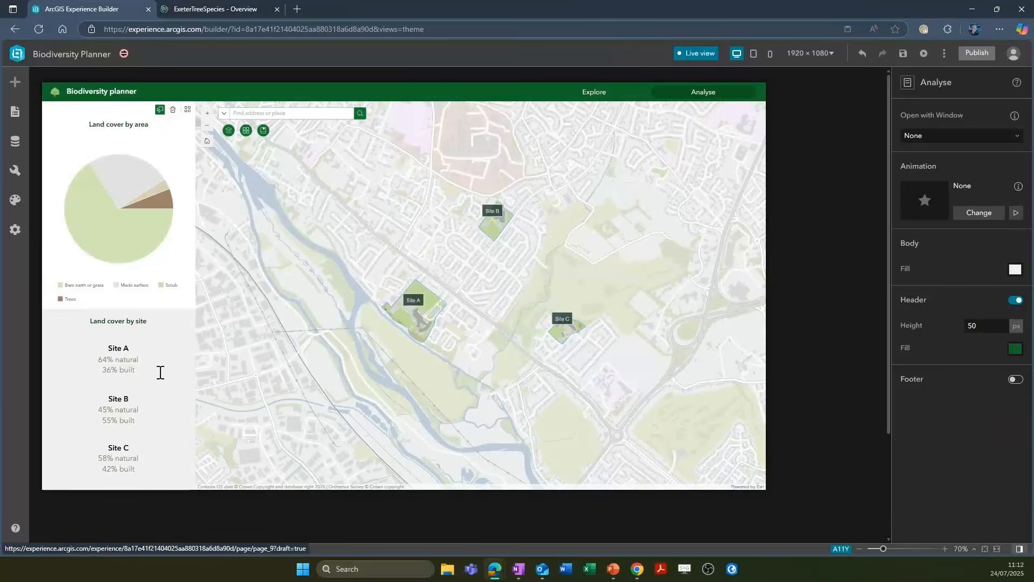
{"action": "scroll", "coordinate": [418, 312], "scroll_direction": "up", "scroll_amount": 2}
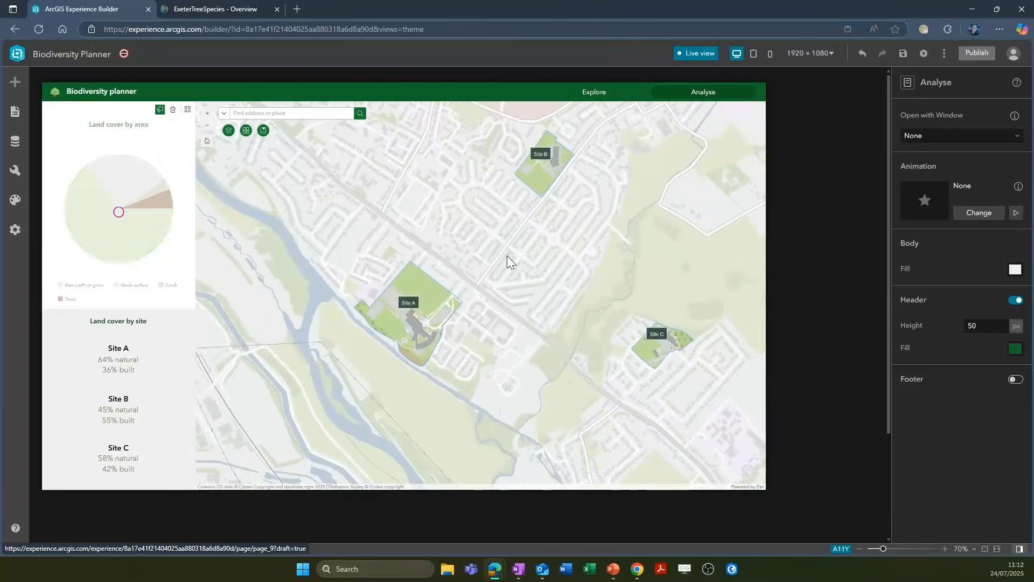
{"action": "left_click_drag", "start_coordinate": [508, 261], "coordinate": [446, 277]}
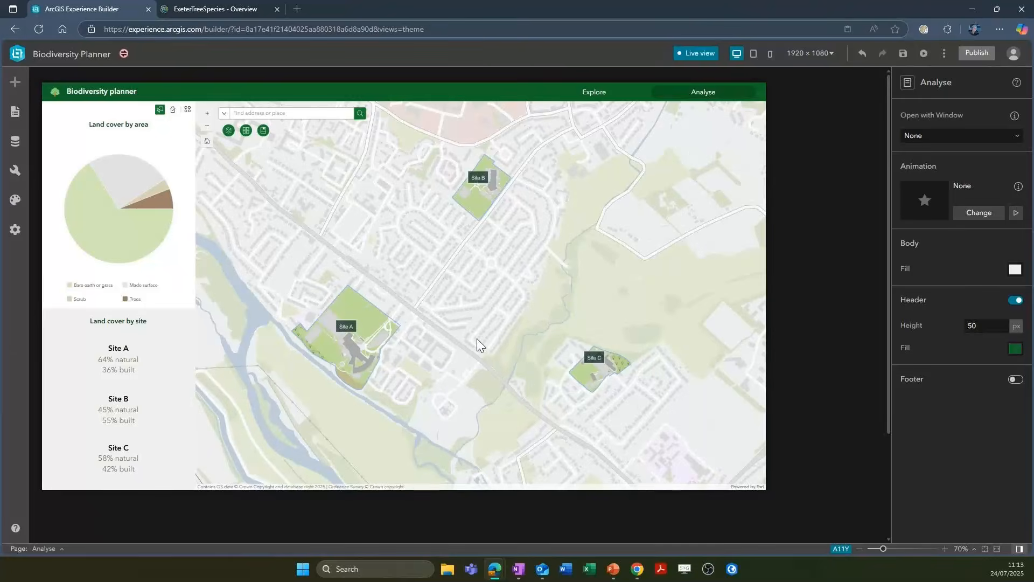
Examine how the land cover chart and site percentages respond to different map extents around Site A and Site B
{"action": "left_click", "coordinate": [326, 337]}
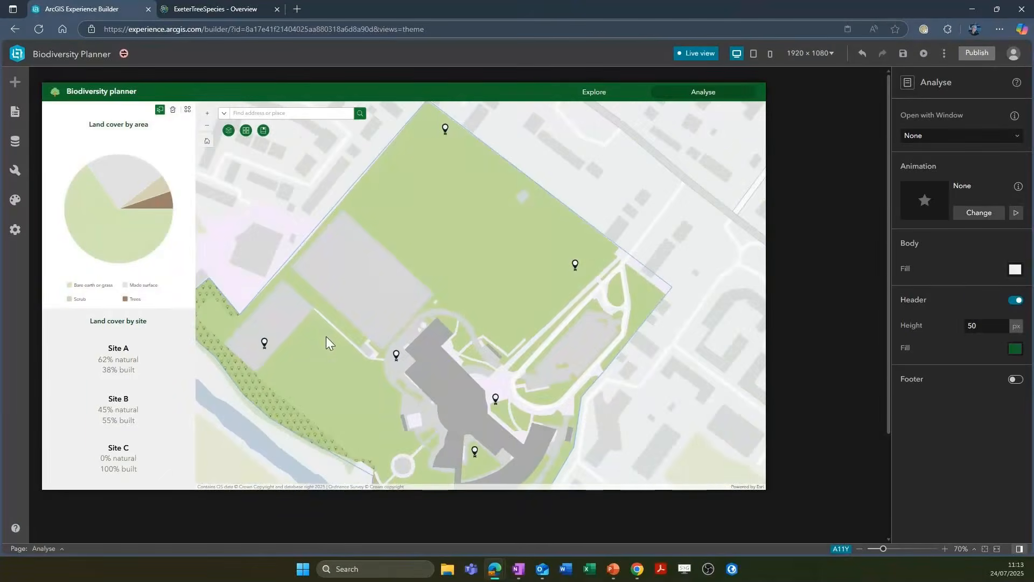
{"action": "scroll", "coordinate": [325, 336], "scroll_direction": "down", "scroll_amount": 3}
{"action": "left_click", "coordinate": [496, 174]}
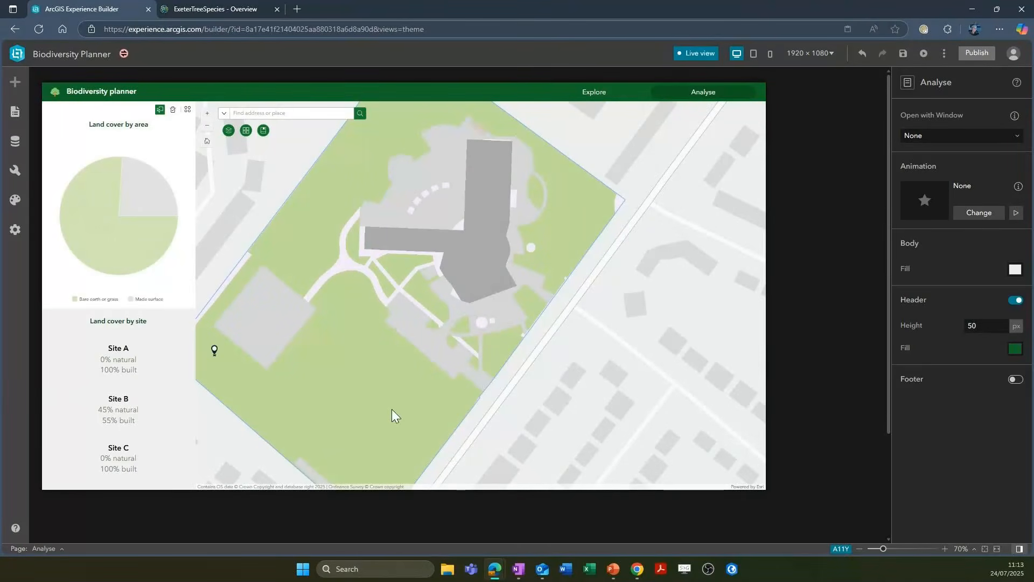
{"action": "scroll", "coordinate": [393, 406], "scroll_direction": "down", "scroll_amount": 5}
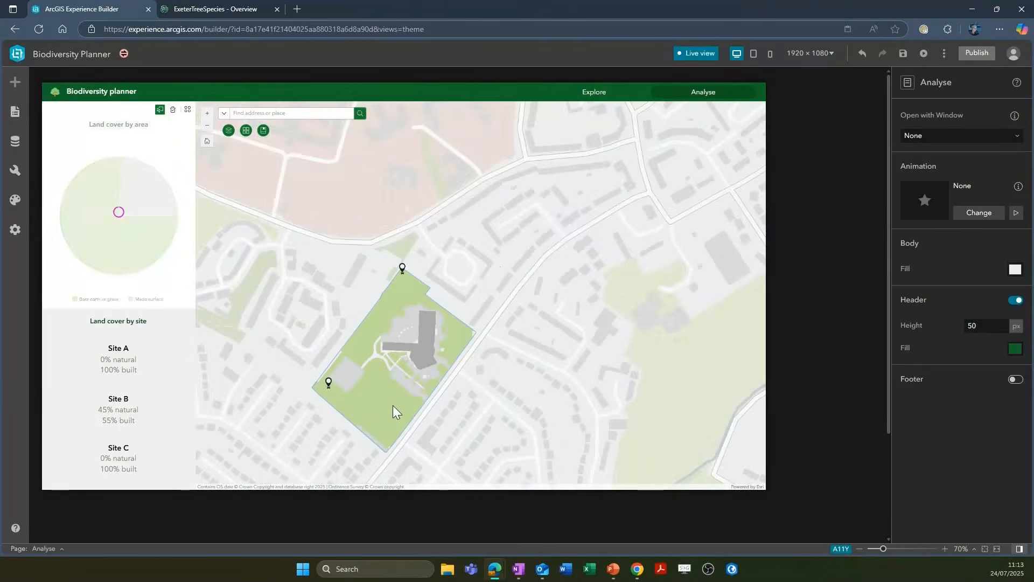
{"action": "left_click_drag", "start_coordinate": [410, 402], "coordinate": [485, 250]}
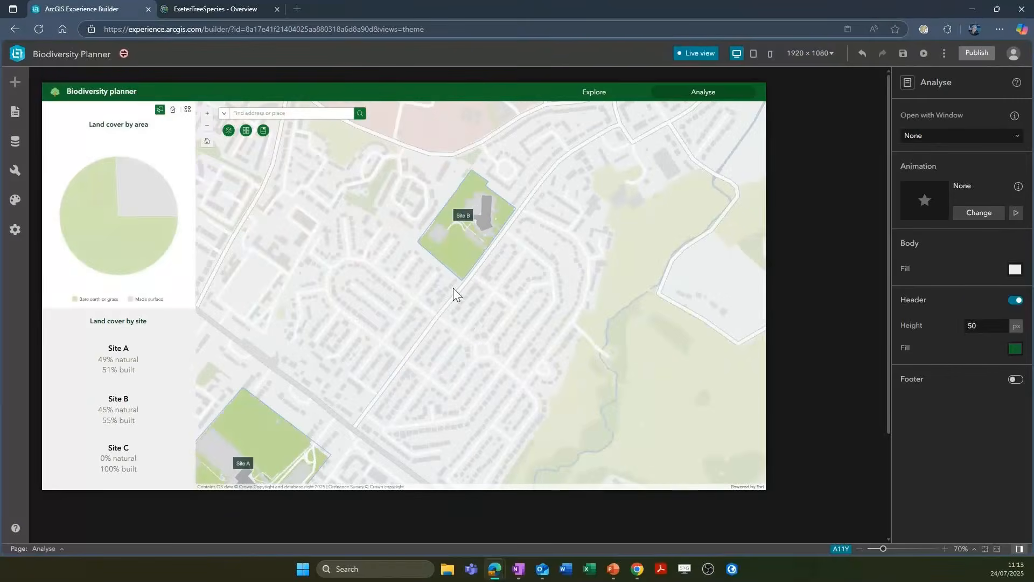
{"action": "scroll", "coordinate": [454, 289], "scroll_direction": "down", "scroll_amount": 2}
{"action": "left_click_drag", "start_coordinate": [453, 328], "coordinate": [447, 291]}
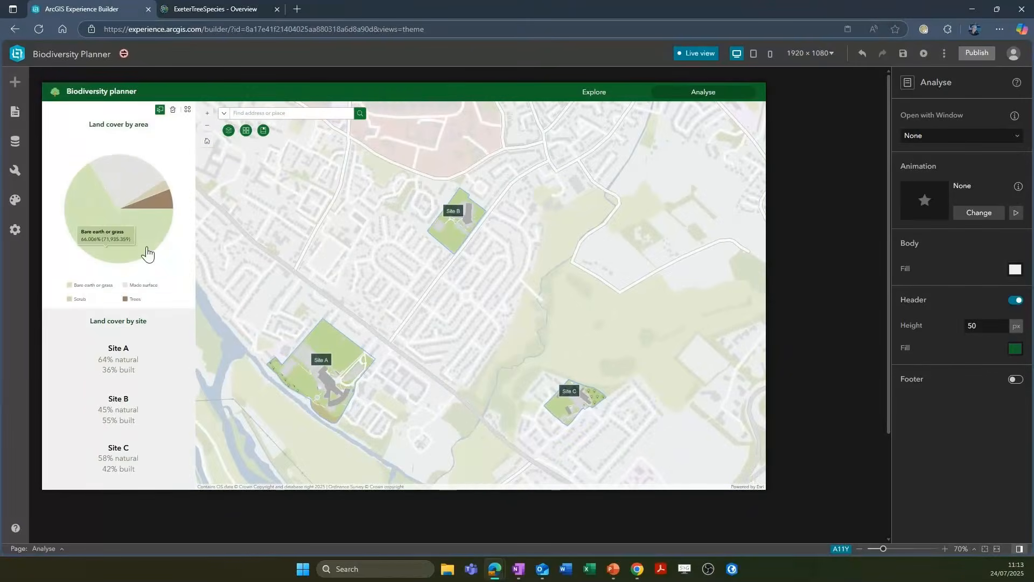
{"action": "scroll", "coordinate": [446, 225], "scroll_direction": "up", "scroll_amount": 3}
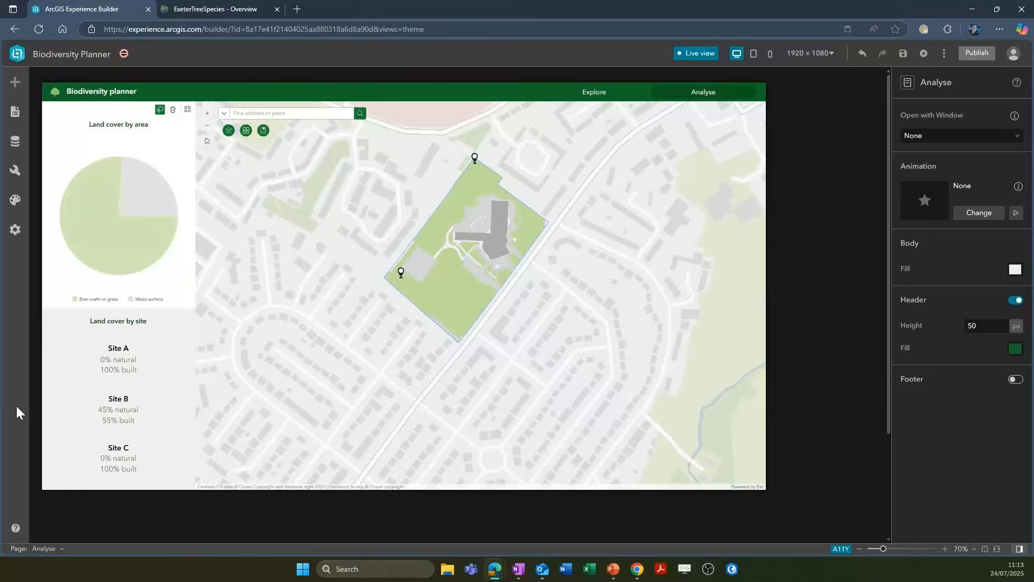
{"action": "scroll", "coordinate": [510, 332], "scroll_direction": "down", "scroll_amount": 2}
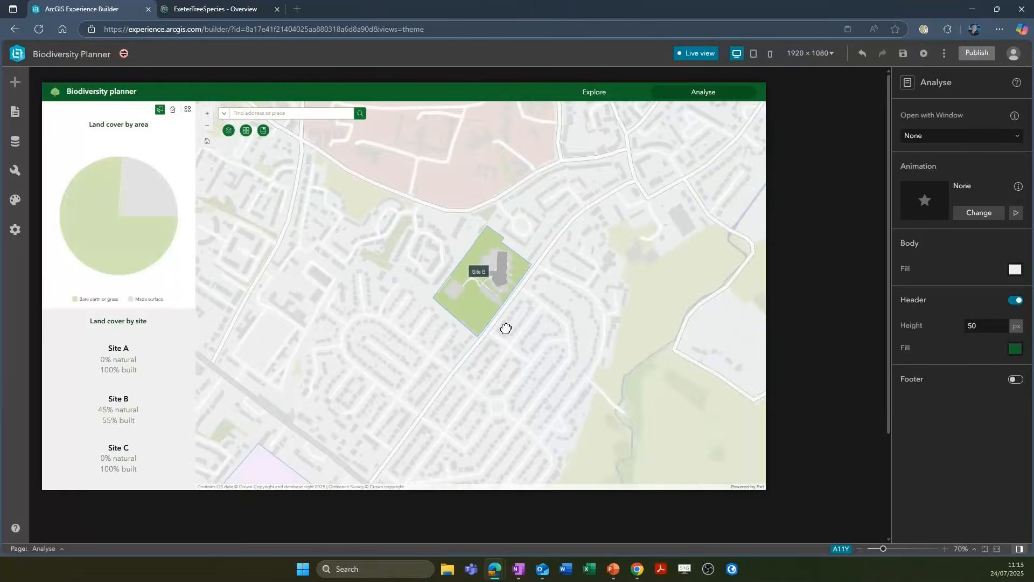
{"action": "left_click_drag", "start_coordinate": [495, 378], "coordinate": [482, 289]}
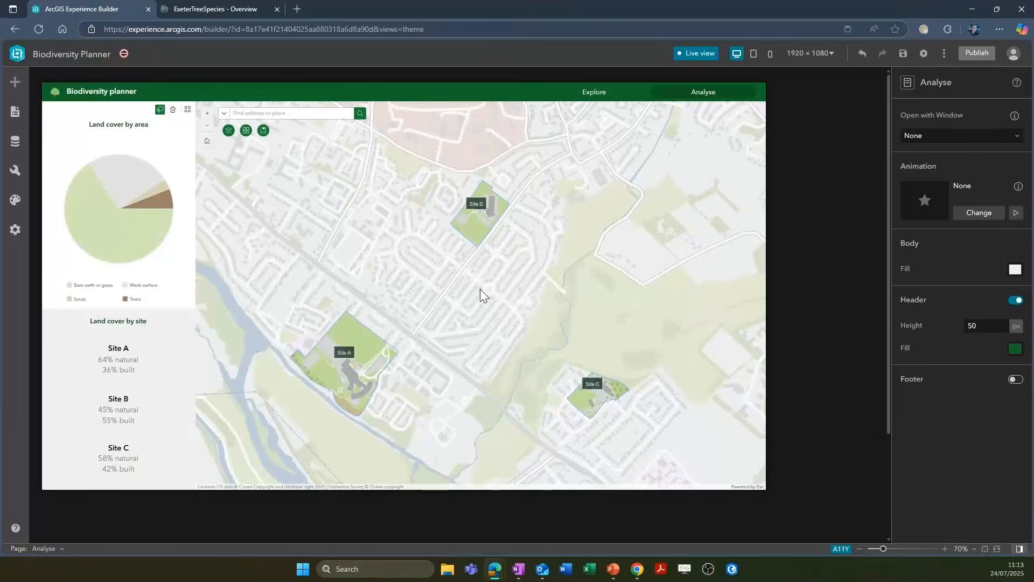
Open the data settings of the OS NGD Land - My sites layer within the My sites - land use group
{"action": "left_click", "coordinate": [20, 150]}
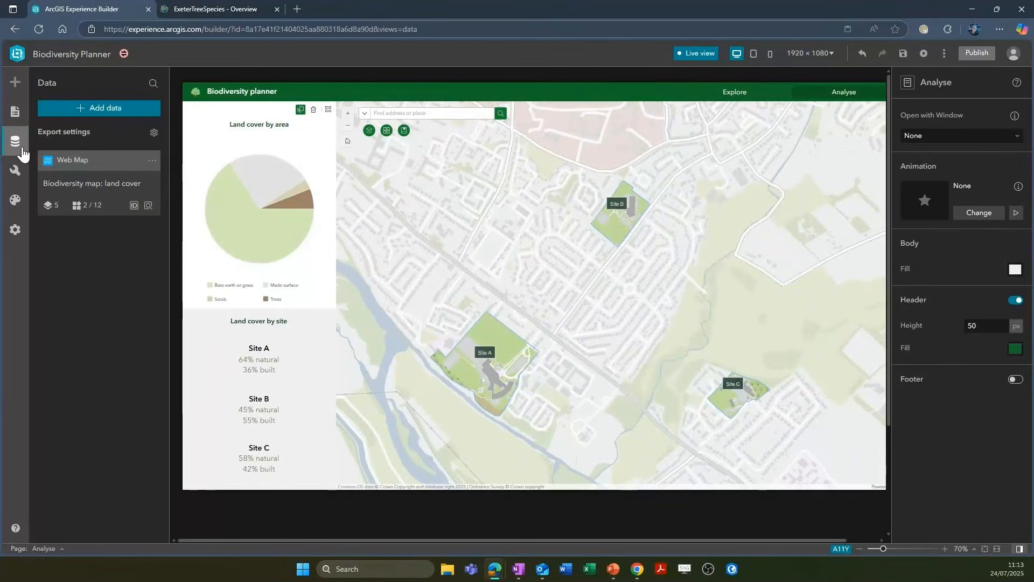
{"action": "left_click", "coordinate": [81, 171]}
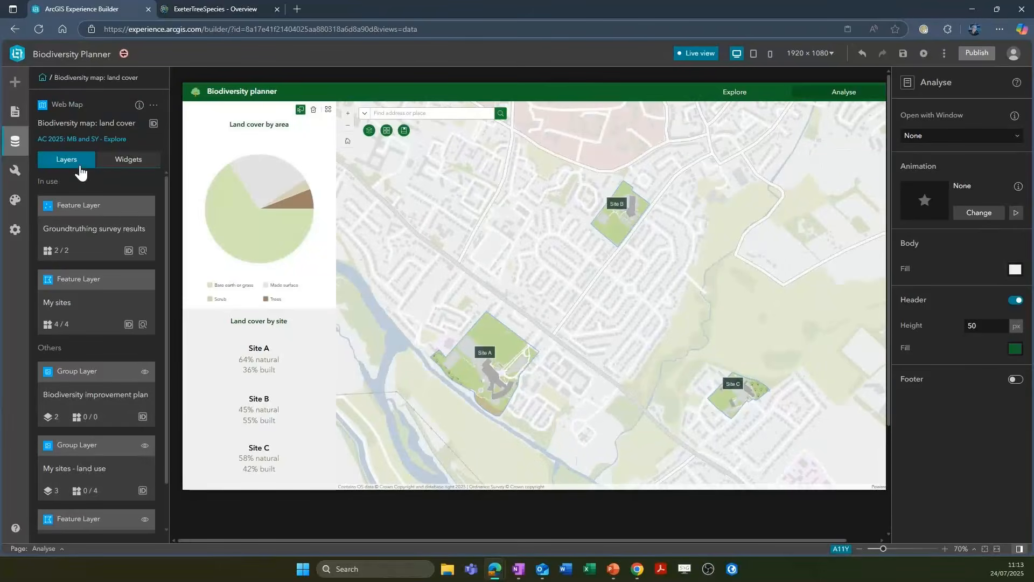
{"action": "left_click", "coordinate": [96, 446]}
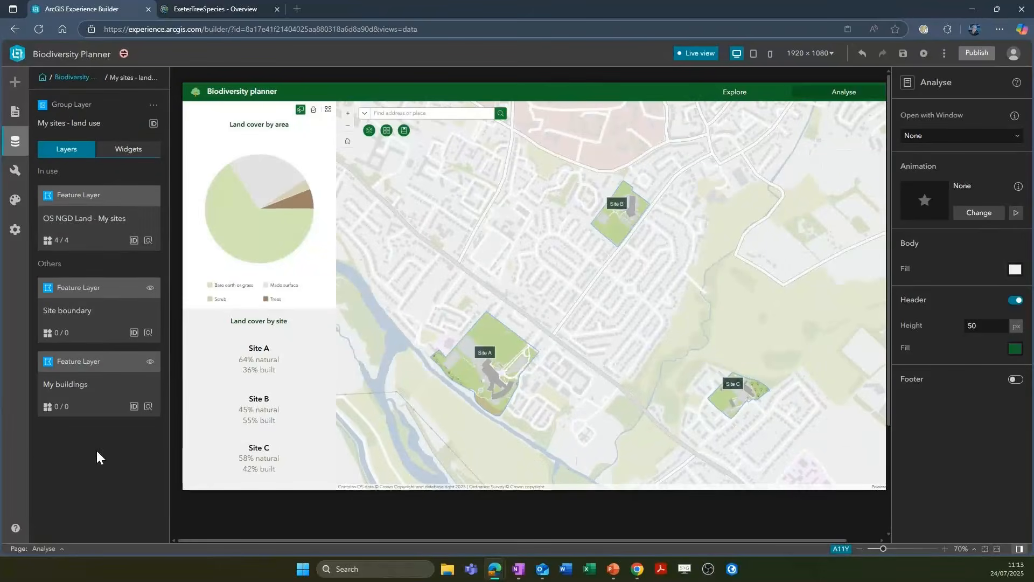
{"action": "left_click", "coordinate": [92, 220]}
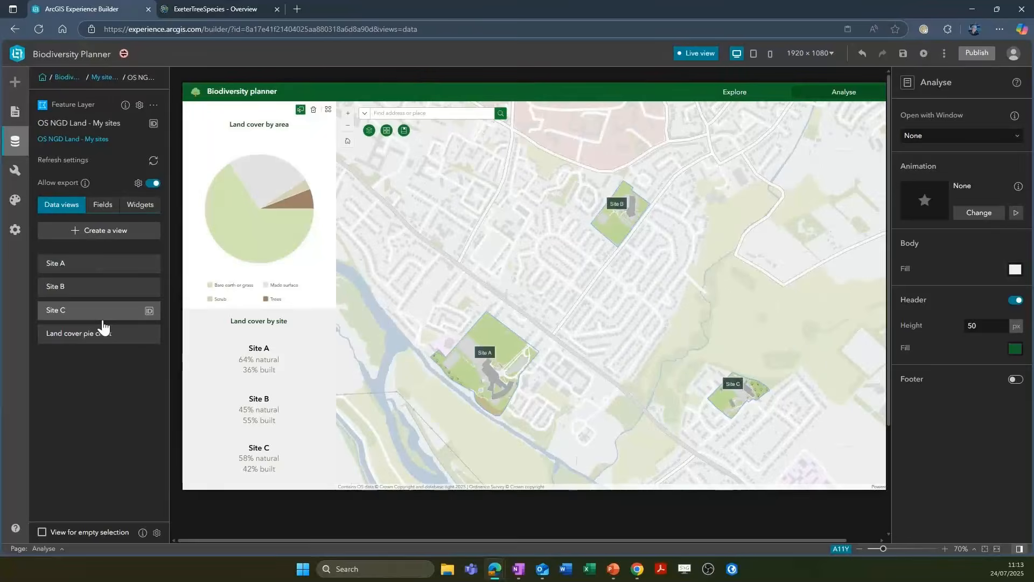
Check the widgets related to the layer and open its Land cover pie chart data view to inspect the filter
{"action": "left_click", "coordinate": [146, 207]}
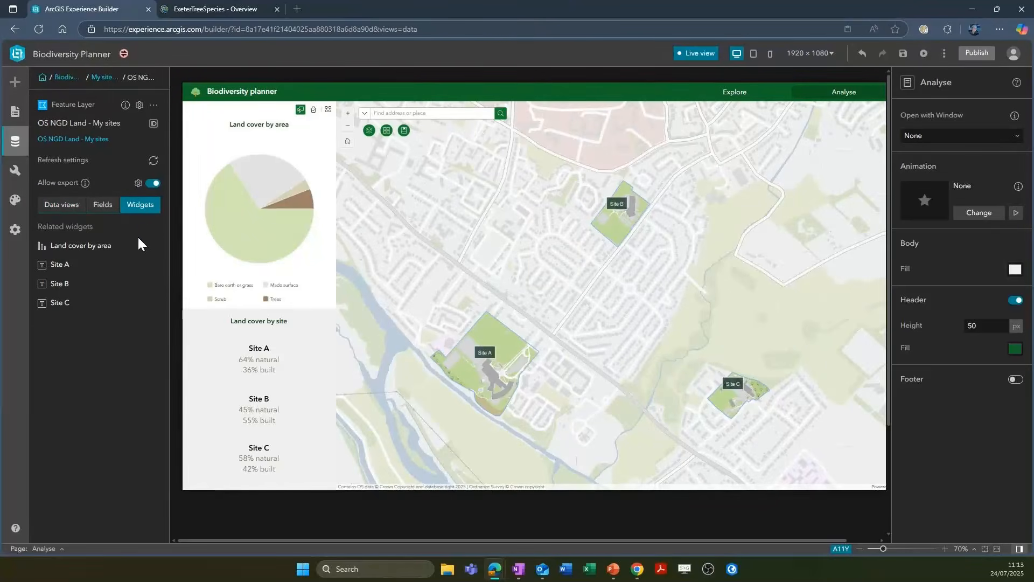
{"action": "left_click", "coordinate": [81, 207]}
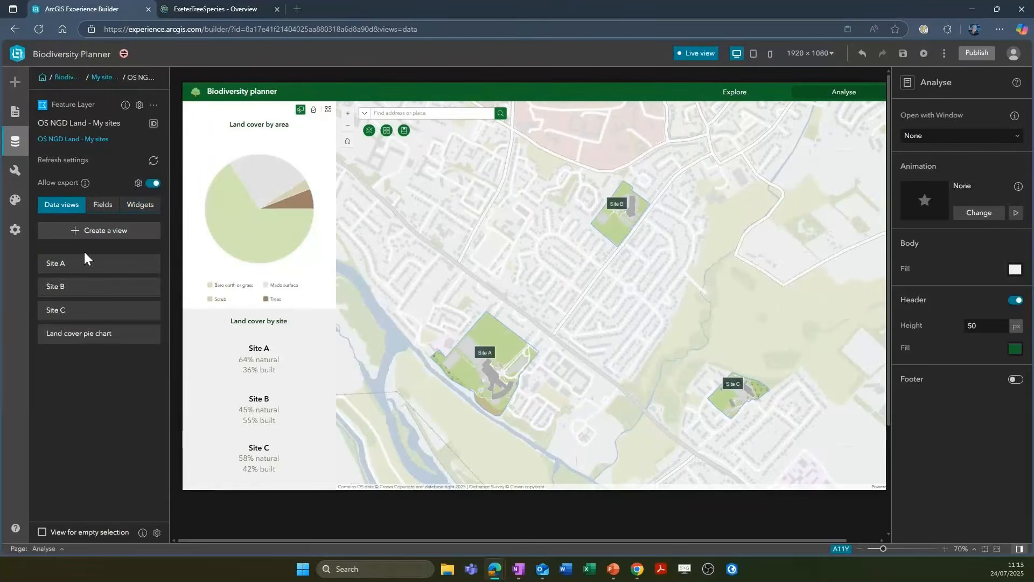
{"action": "left_click", "coordinate": [86, 334]}
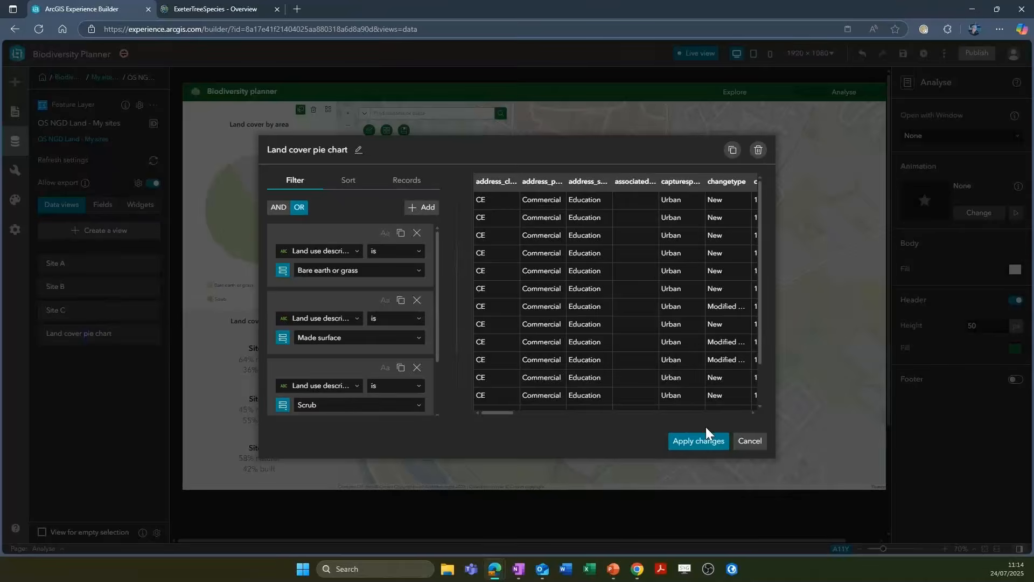
Close the Land cover pie chart data view without changes and collapse the data settings
{"action": "left_click", "coordinate": [755, 446]}
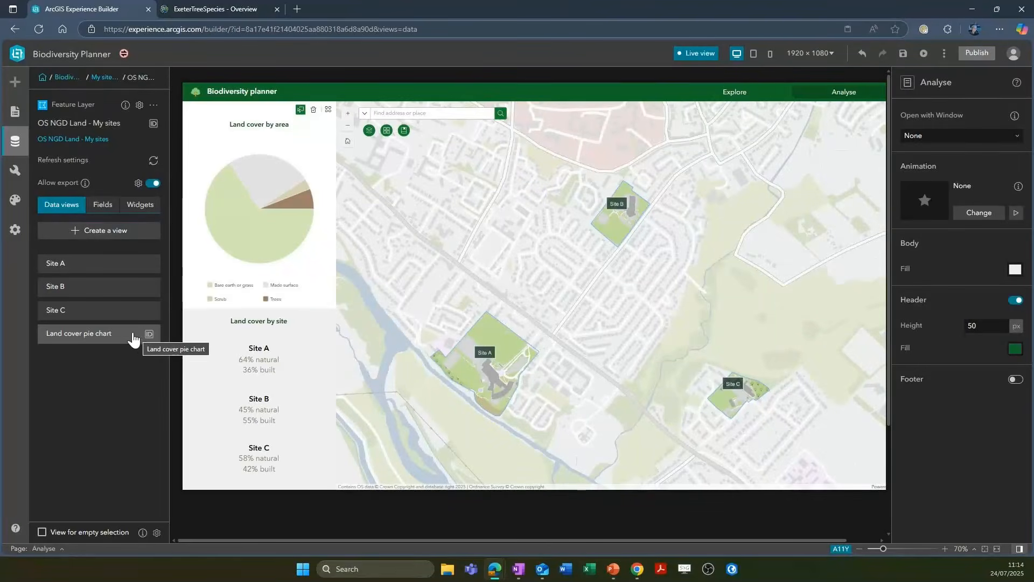
{"action": "left_click", "coordinate": [19, 151]}
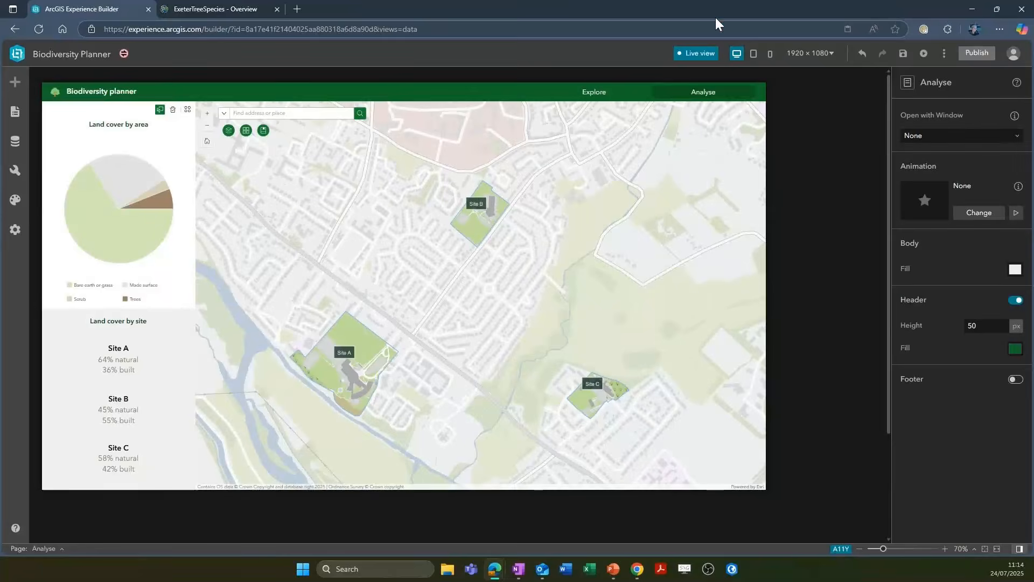
With live view off, retarget the Analyse map's Extent changes filter action on OS NGD Land - My sites from Default to the Land cover pie chart view
{"action": "left_click", "coordinate": [697, 53]}
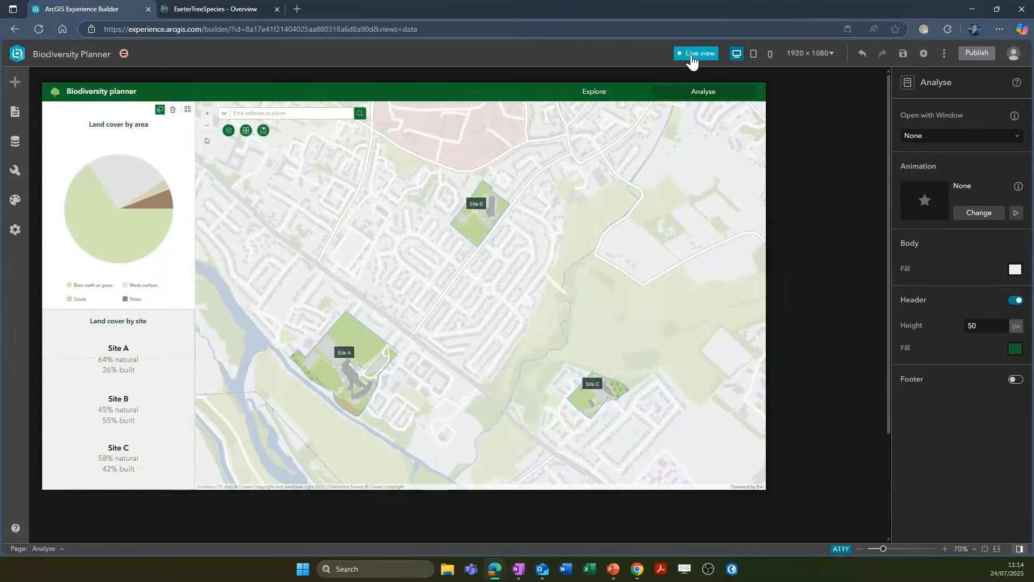
{"action": "left_click", "coordinate": [468, 279]}
{"action": "left_click", "coordinate": [1007, 106]}
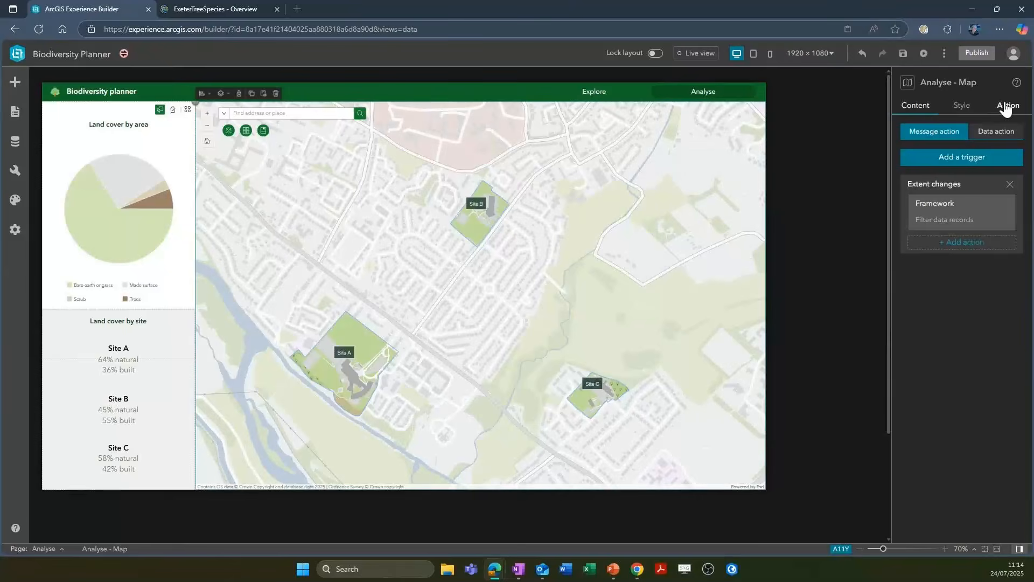
{"action": "left_click", "coordinate": [979, 220]}
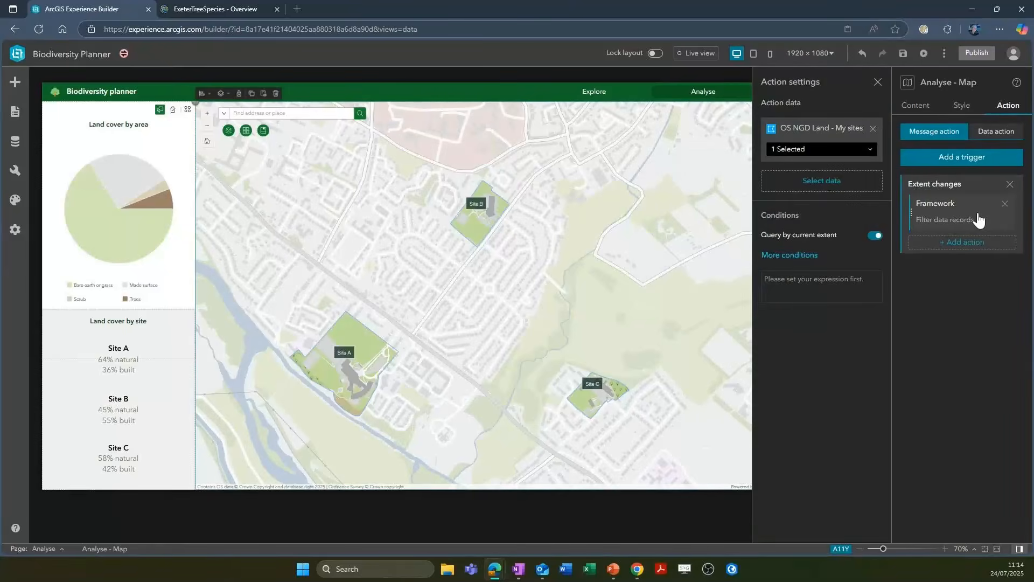
{"action": "left_click", "coordinate": [872, 152]}
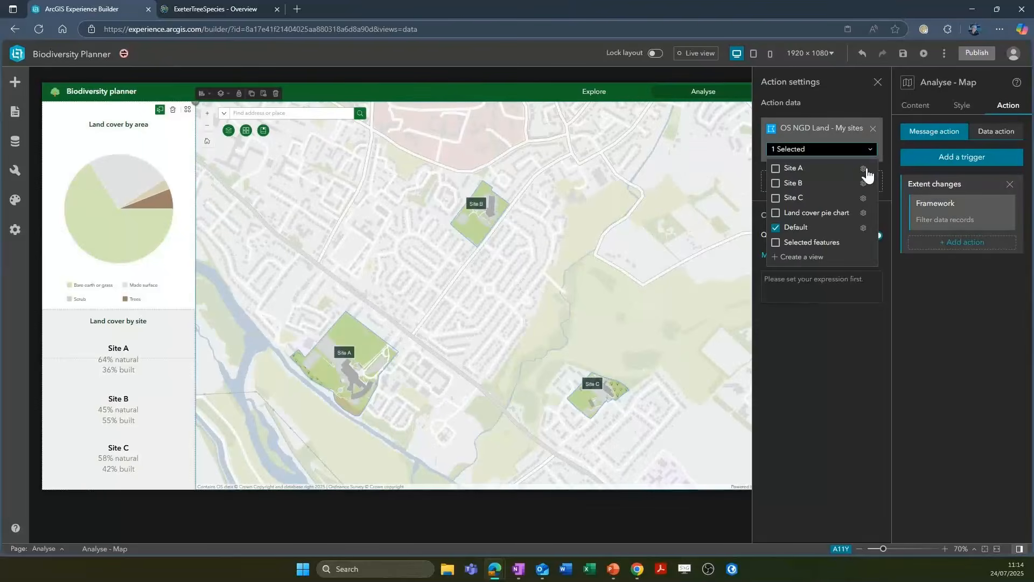
{"action": "left_click", "coordinate": [818, 220]}
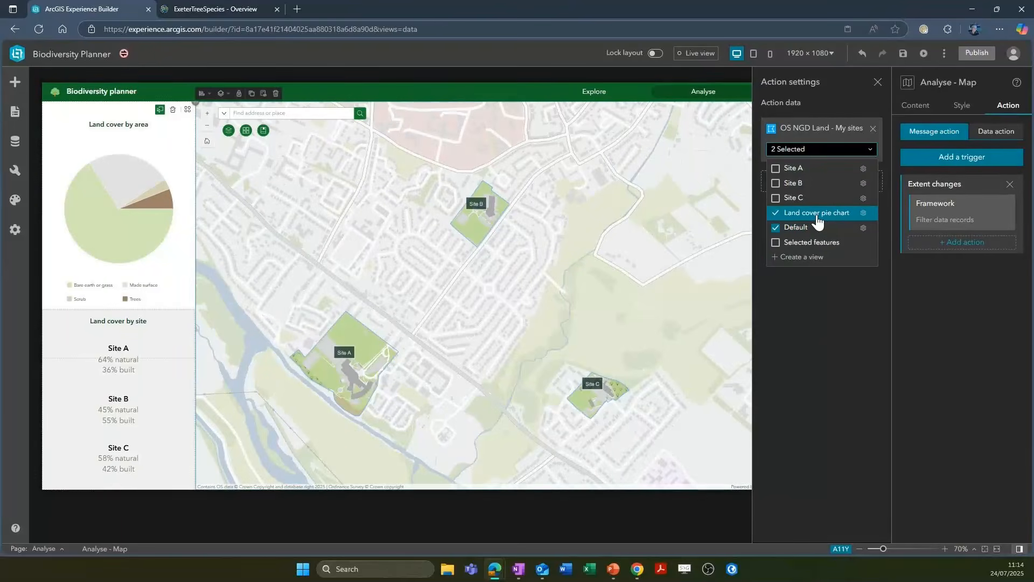
{"action": "left_click", "coordinate": [775, 229]}
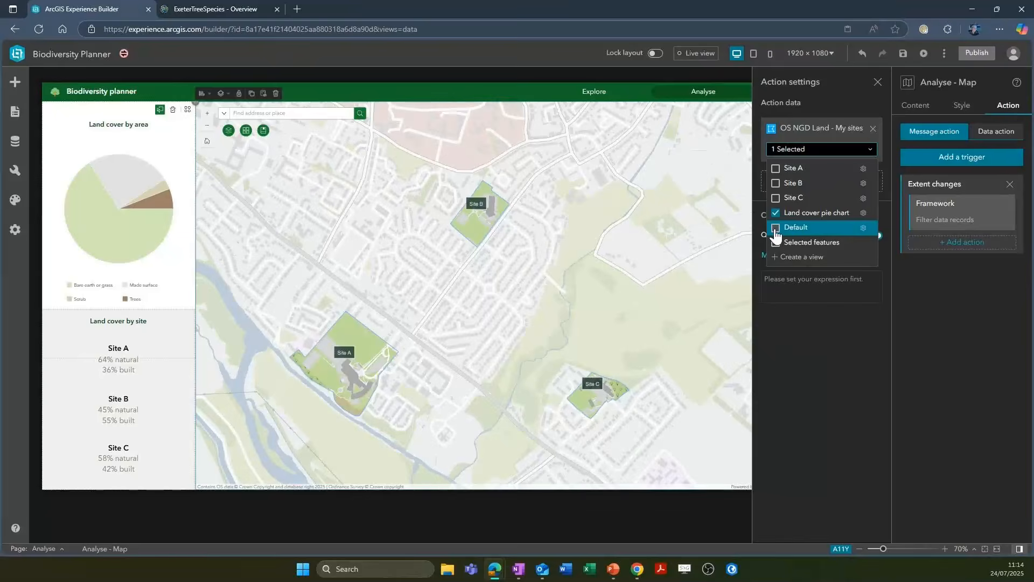
{"action": "left_click", "coordinate": [934, 305]}
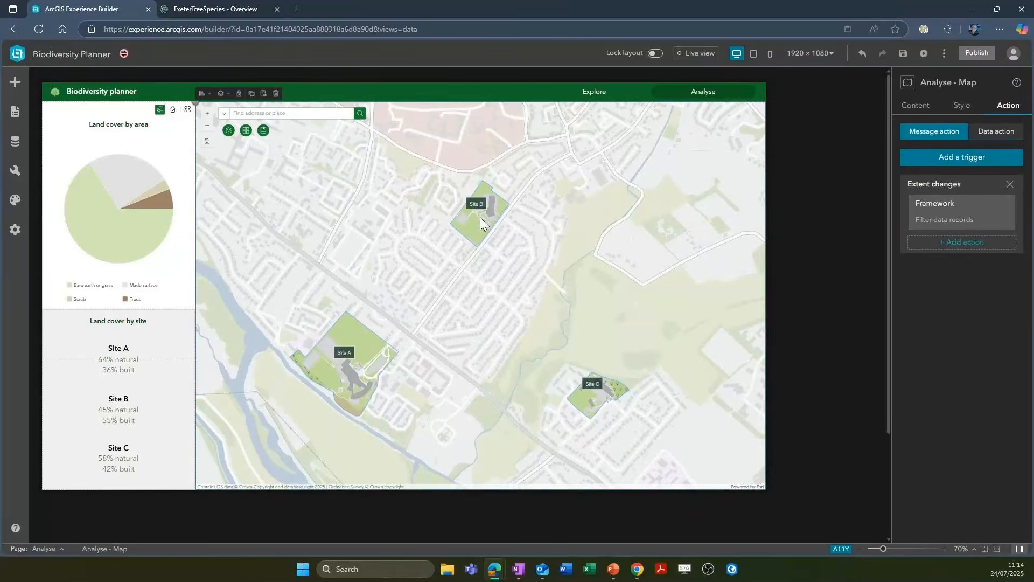
Turn on live view and examine how the land cover chart responds to a close-up of Site B and to wider extents
{"action": "left_click", "coordinate": [700, 54]}
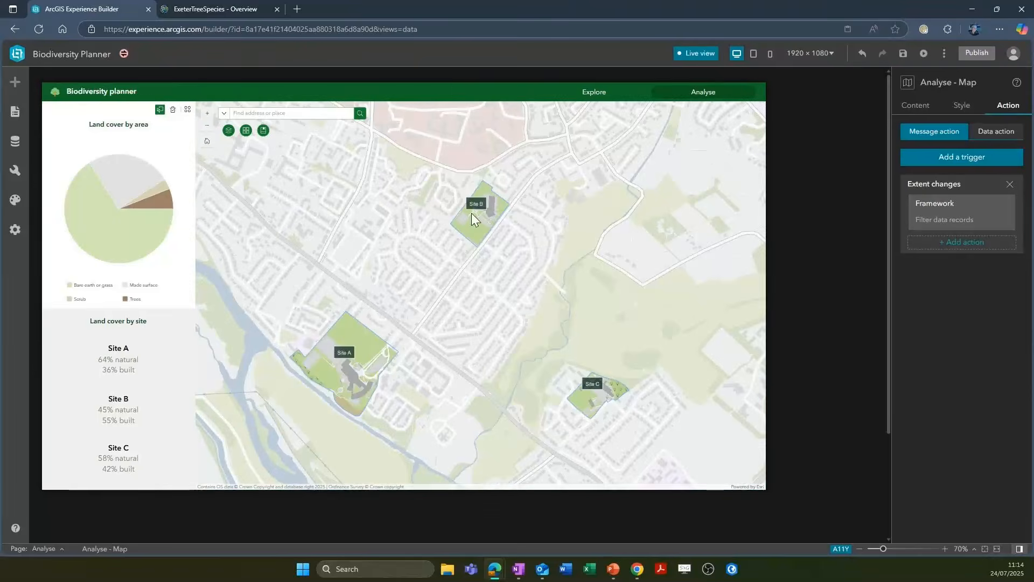
{"action": "scroll", "coordinate": [486, 198], "scroll_direction": "up", "scroll_amount": 5}
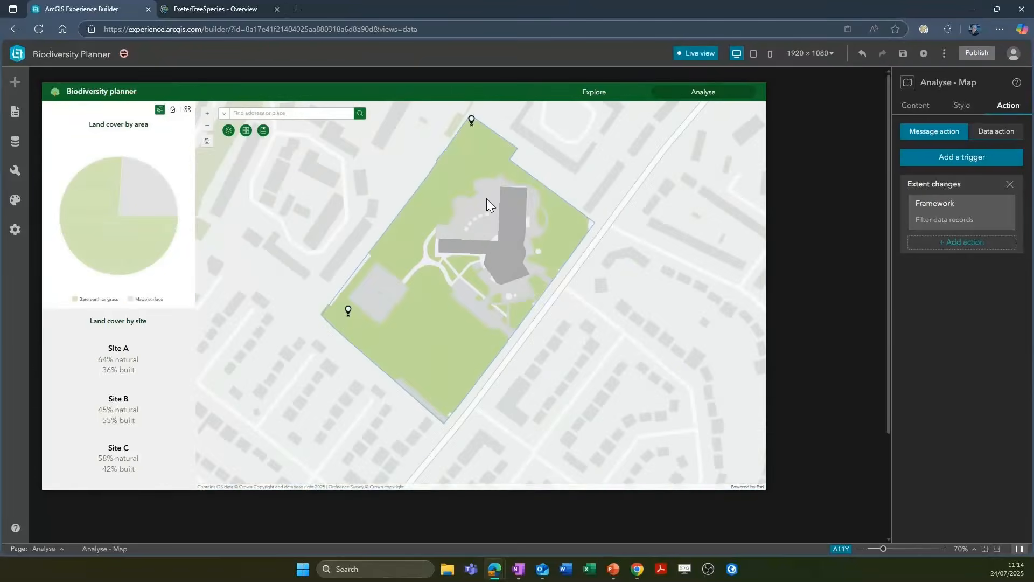
{"action": "mouse_move", "coordinate": [113, 232]}
{"action": "scroll", "coordinate": [547, 296], "scroll_direction": "down", "scroll_amount": 2}
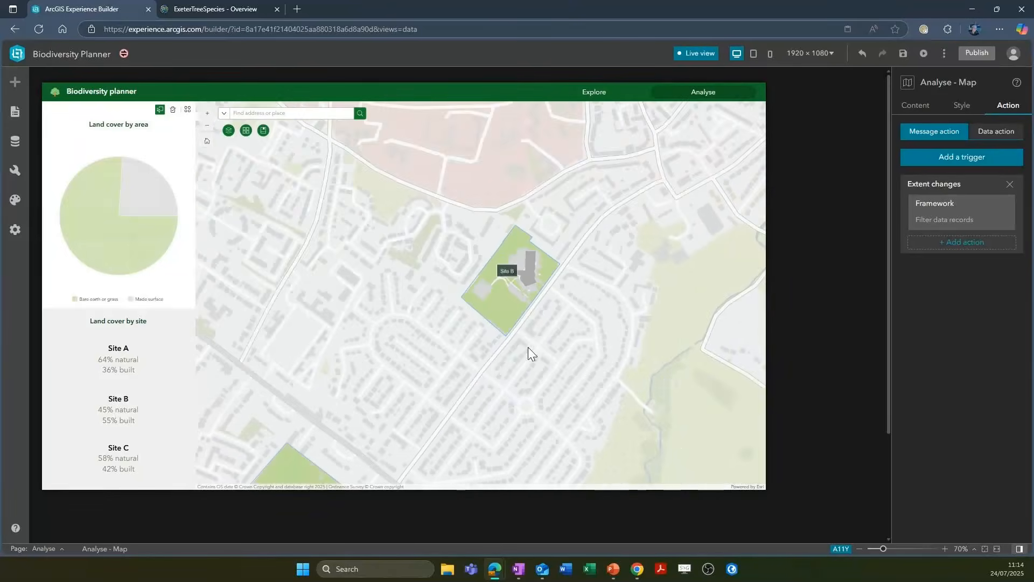
{"action": "left_click_drag", "start_coordinate": [552, 366], "coordinate": [547, 322]}
{"action": "scroll", "coordinate": [541, 320], "scroll_direction": "down", "scroll_amount": 1}
{"action": "scroll", "coordinate": [464, 325], "scroll_direction": "down", "scroll_amount": 1}
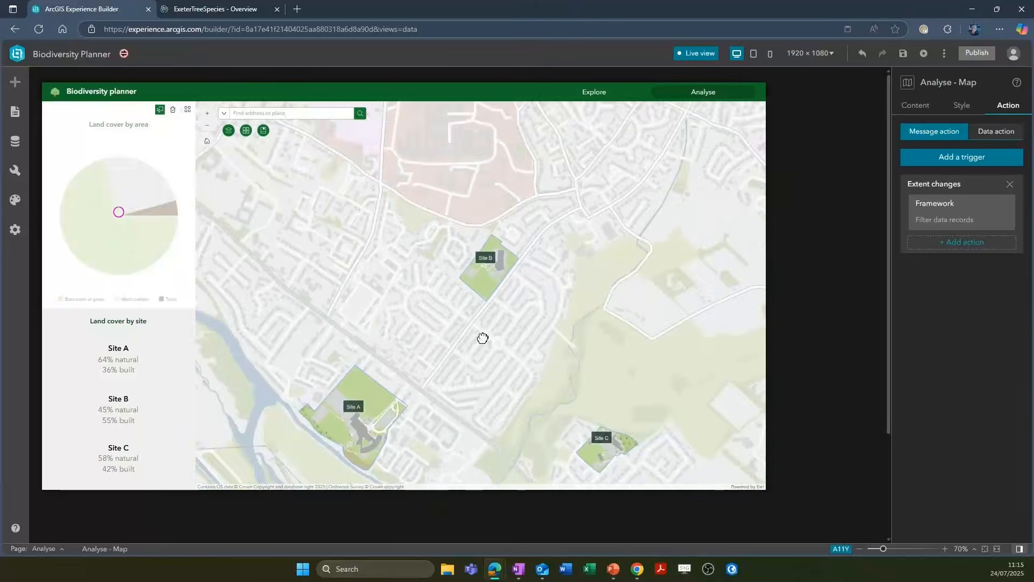
{"action": "left_click_drag", "start_coordinate": [485, 339], "coordinate": [470, 298]}
{"action": "scroll", "coordinate": [470, 298], "scroll_direction": "down", "scroll_amount": 1}
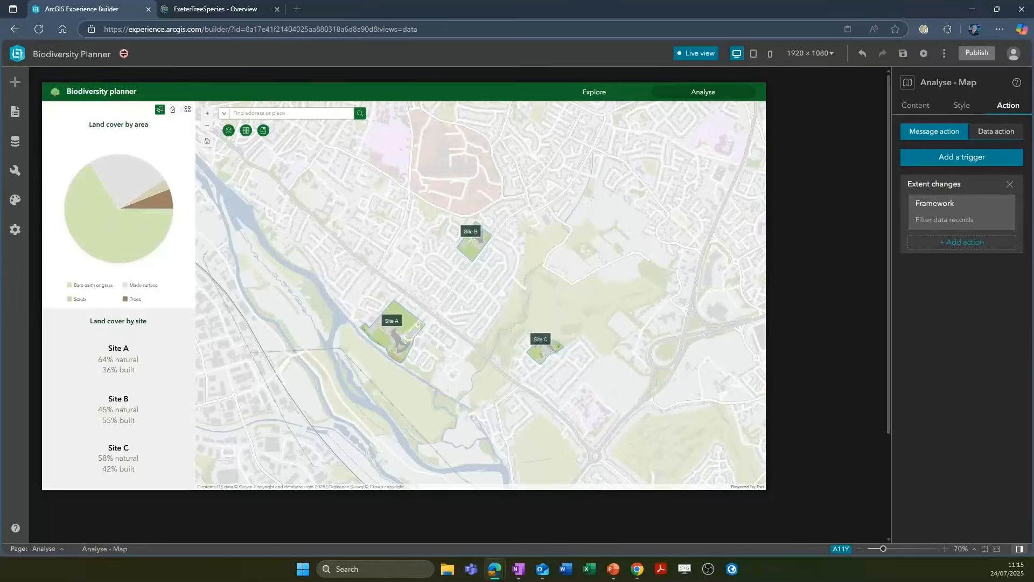
{"action": "key", "text": "alt+Tab"}
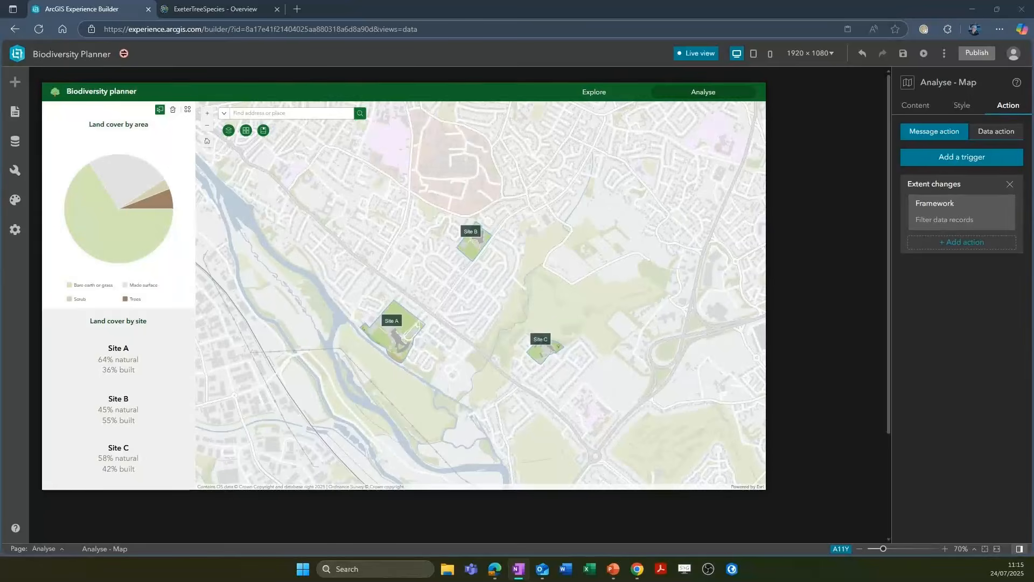
{"action": "key", "text": "alt+Tab"}
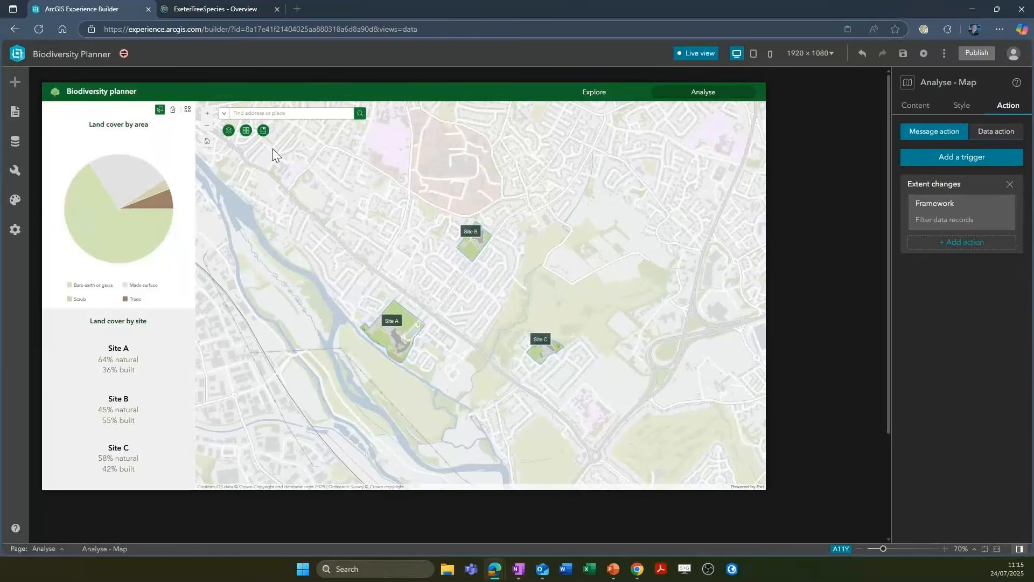
Look over the ExeterTreeSpecies item's overview page and return to the experience
{"action": "left_click", "coordinate": [250, 6]}
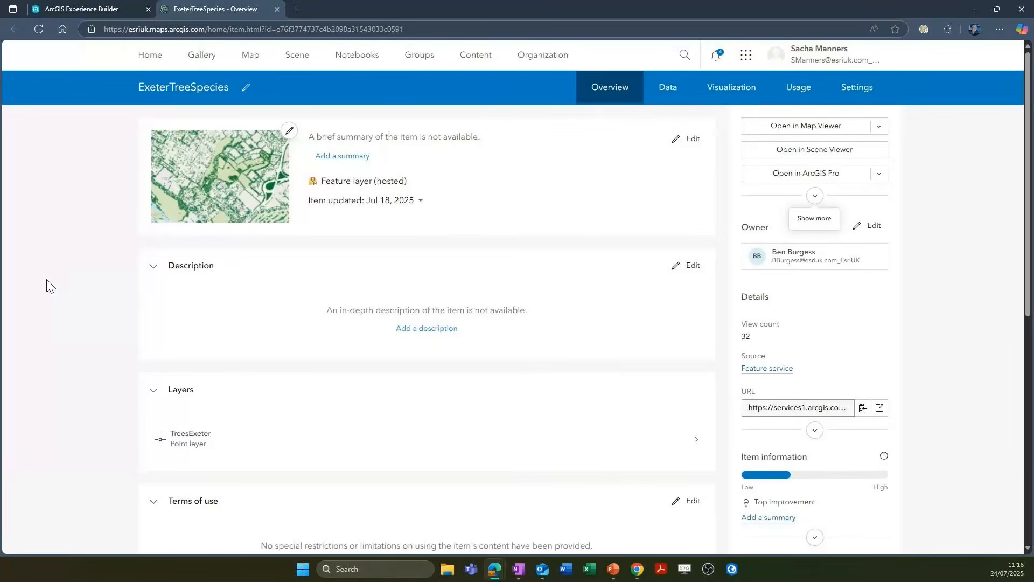
{"action": "left_click", "coordinate": [85, 12]}
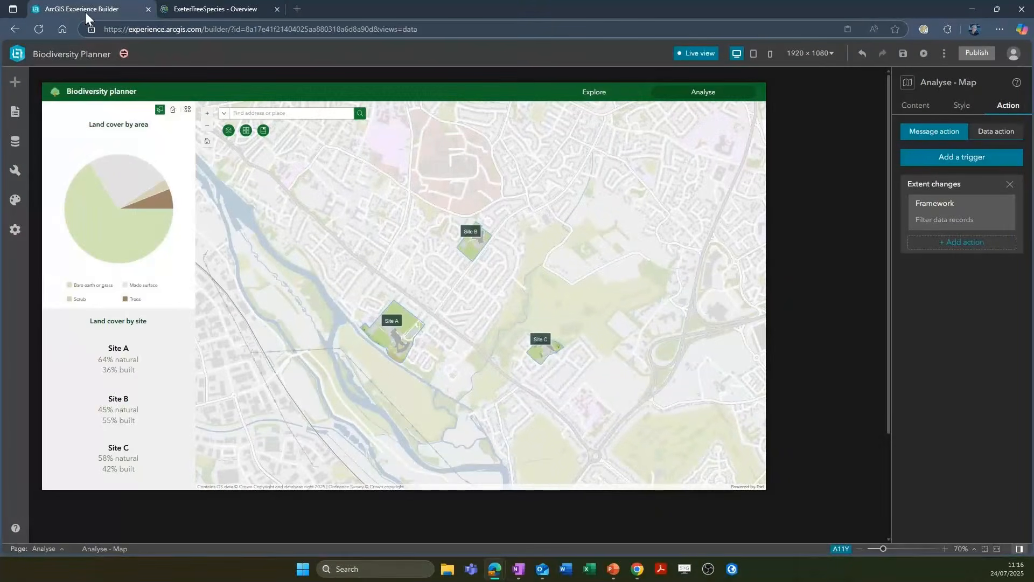
Start adding a new Arcade data source to the experience
{"action": "left_click", "coordinate": [17, 145]}
{"action": "left_click", "coordinate": [41, 76]}
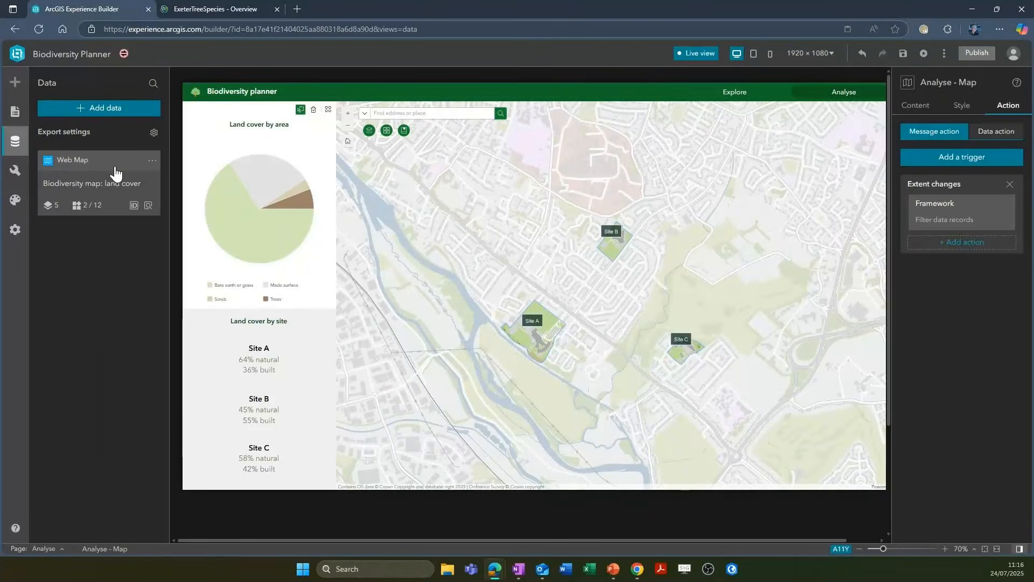
{"action": "left_click", "coordinate": [110, 119]}
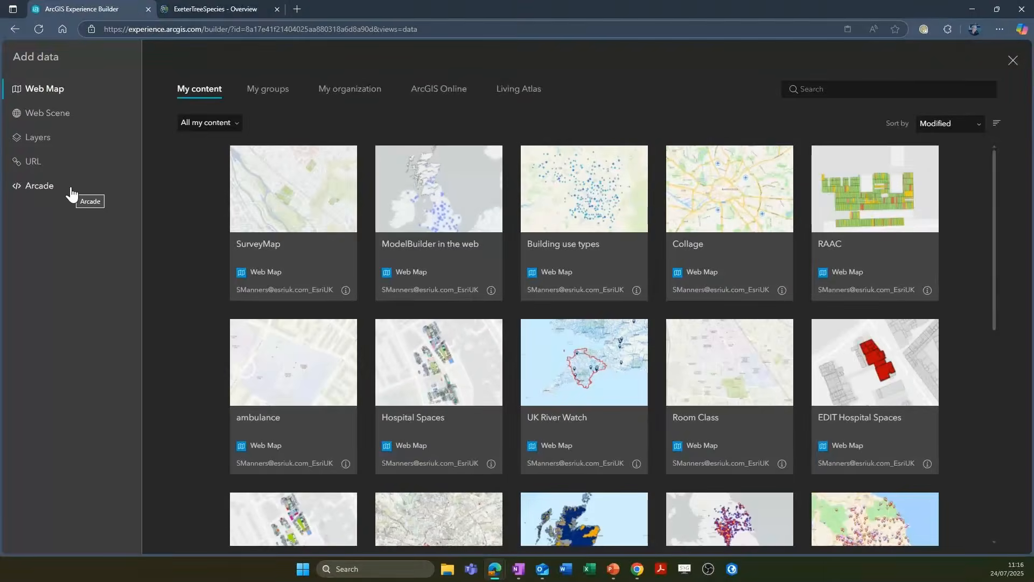
{"action": "left_click", "coordinate": [71, 189]}
Below the documentation comment, paste the FeatureSetByPortalItem script with blank portalUrl and itemId values and subLayer "0"
{"action": "left_click", "coordinate": [244, 189]}
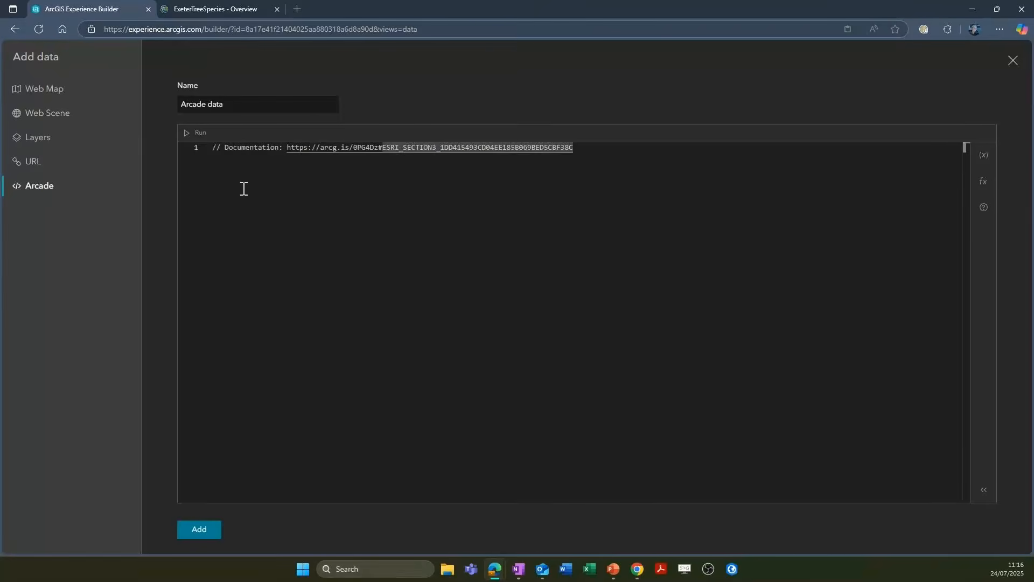
{"action": "key", "text": "Return"}
{"action": "key", "text": "Return"}
{"action": "right_click", "coordinate": [211, 168]}
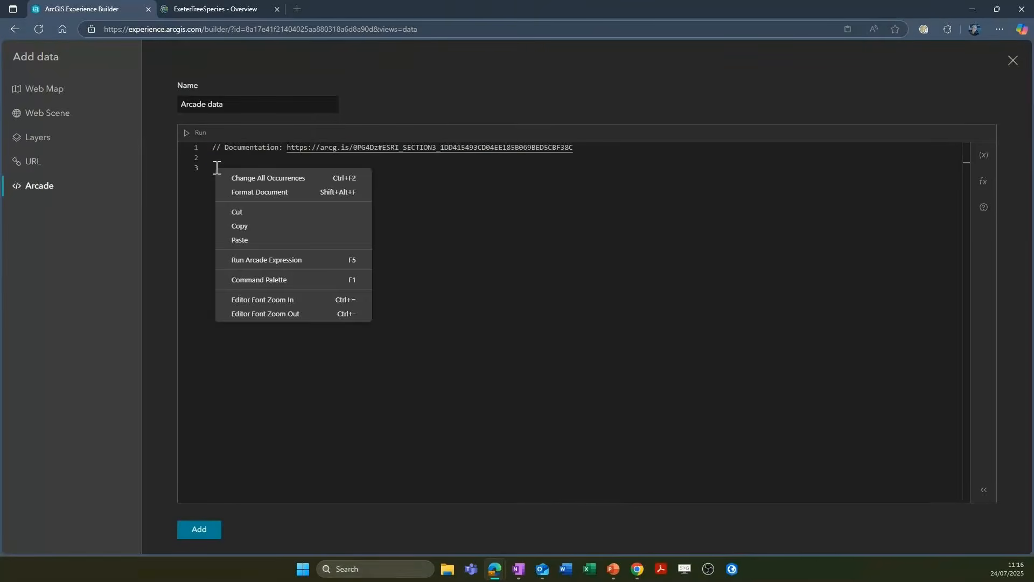
{"action": "left_click", "coordinate": [231, 229]}
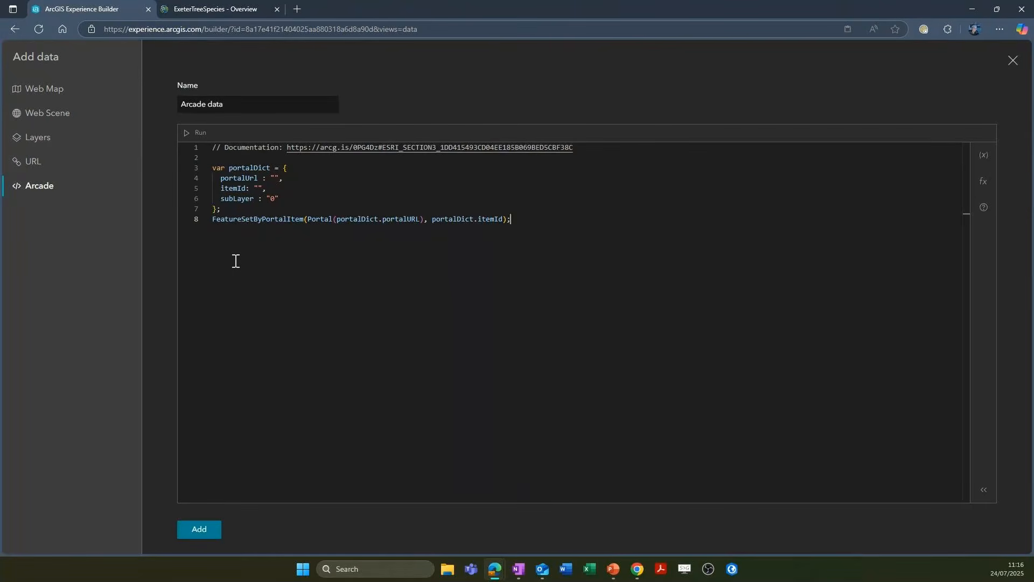
{"action": "left_click", "coordinate": [274, 178]}
{"action": "left_click", "coordinate": [257, 11]}
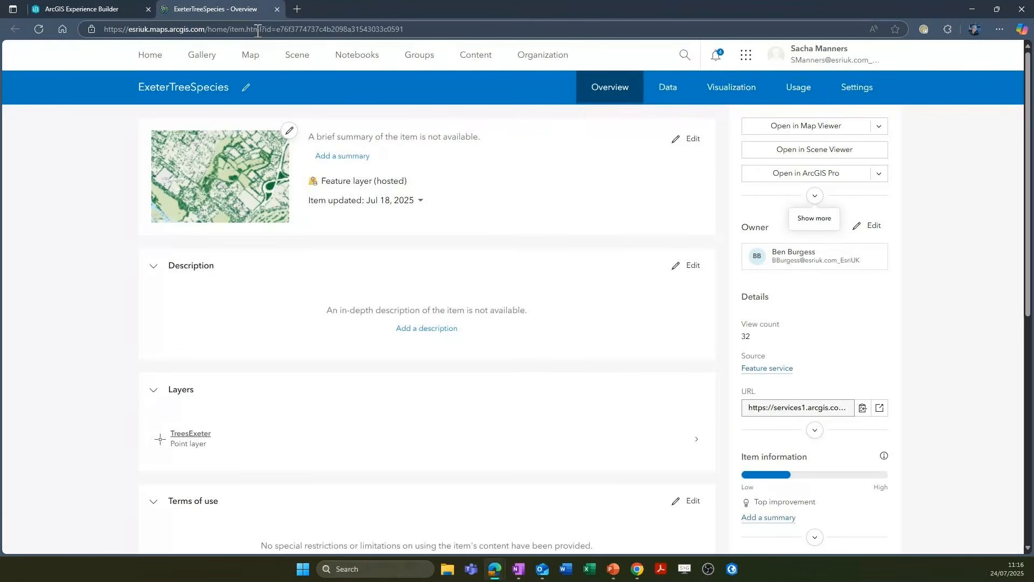
{"action": "left_click", "coordinate": [248, 31]}
{"action": "left_click_drag", "start_coordinate": [206, 29], "coordinate": [103, 33]}
{"action": "right_click", "coordinate": [120, 32]}
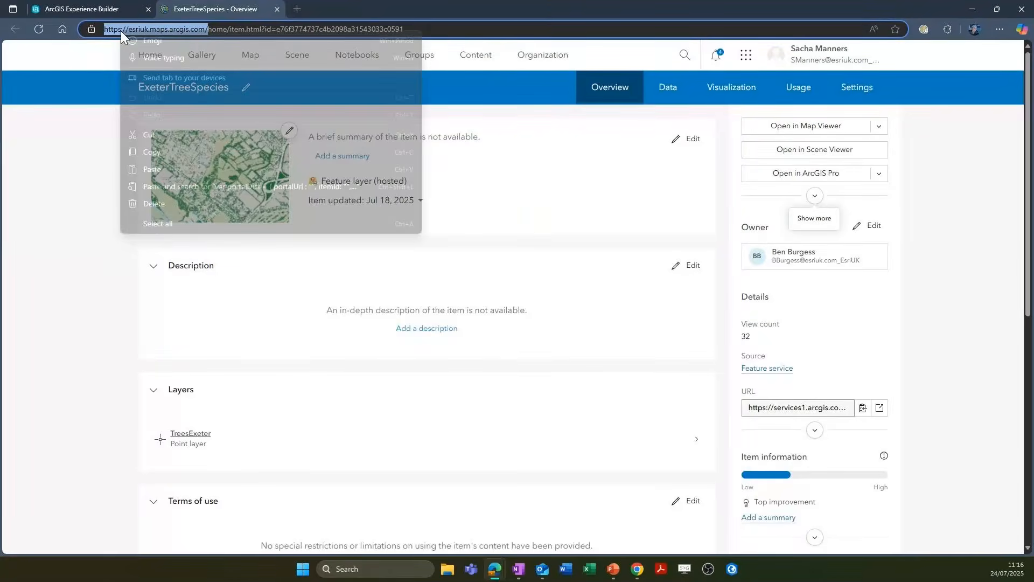
{"action": "left_click", "coordinate": [157, 150]}
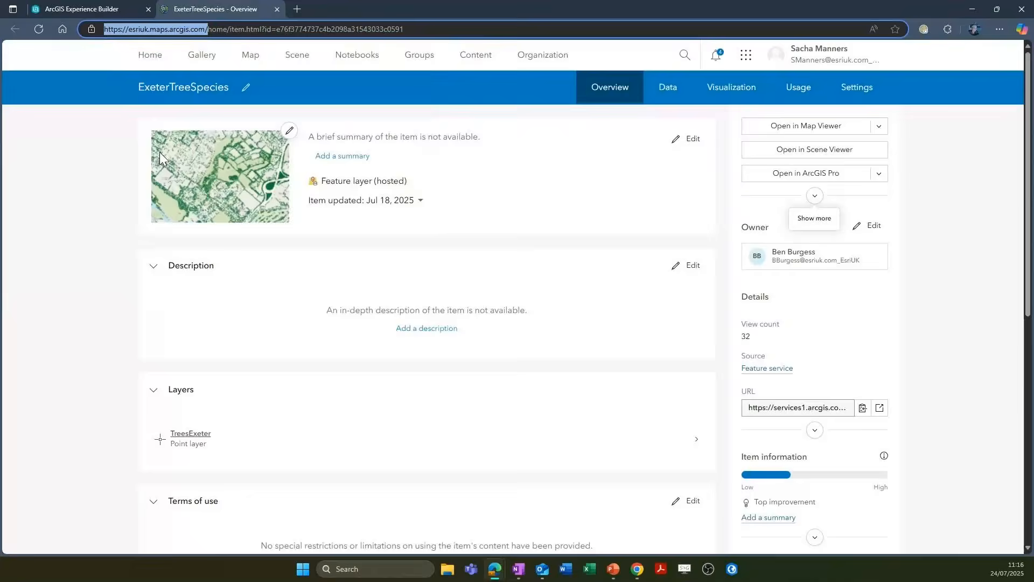
{"action": "left_click", "coordinate": [116, 8]}
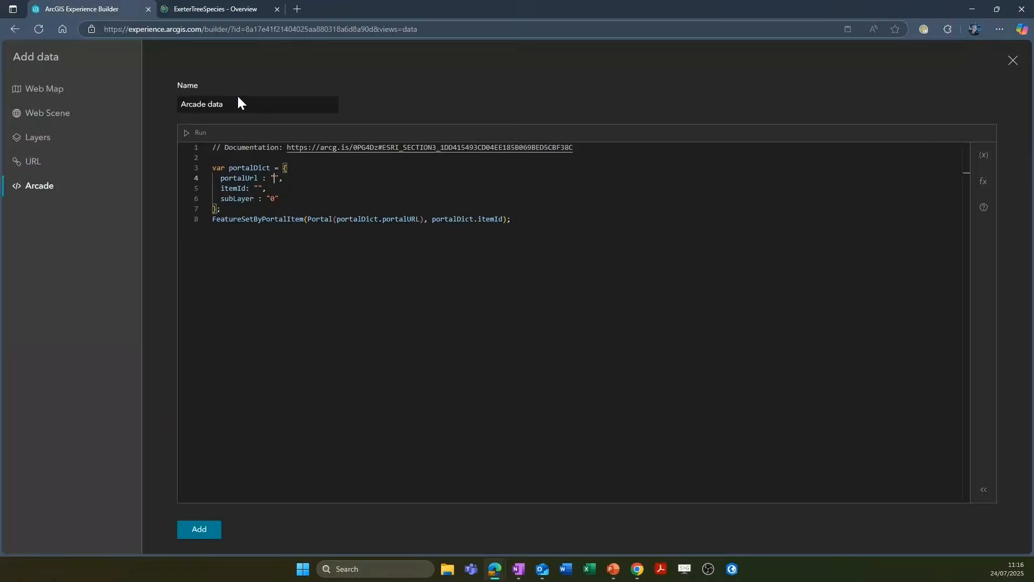
{"action": "right_click", "coordinate": [272, 178]}
{"action": "left_click", "coordinate": [298, 249]}
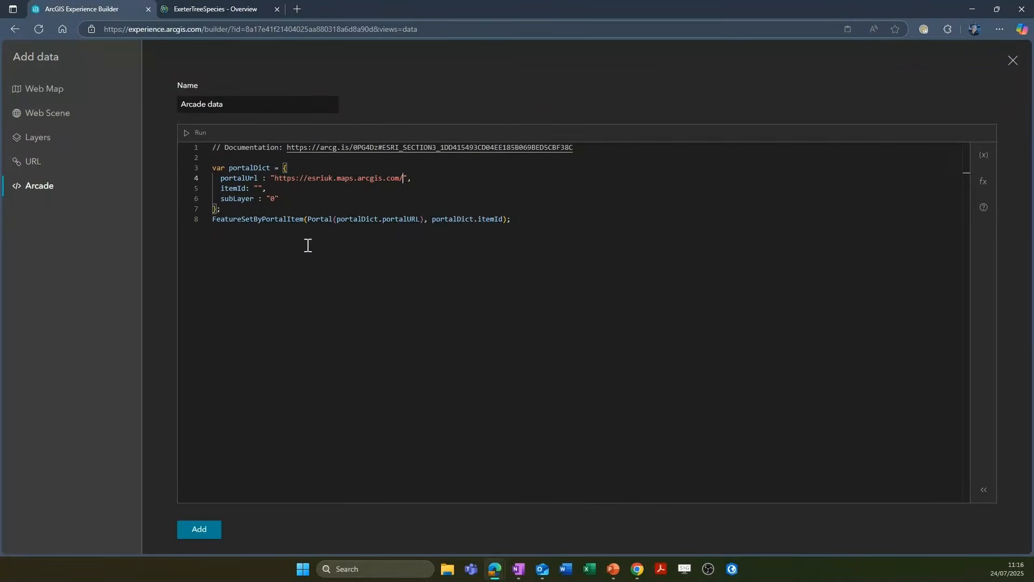
Set itemId to the ExeterTreeSpecies item ID e76f3774737c4b2098a31543033c0591 from its web address, and add the Arcade data source to the experience
{"action": "left_click", "coordinate": [257, 9]}
{"action": "left_click", "coordinate": [384, 29]}
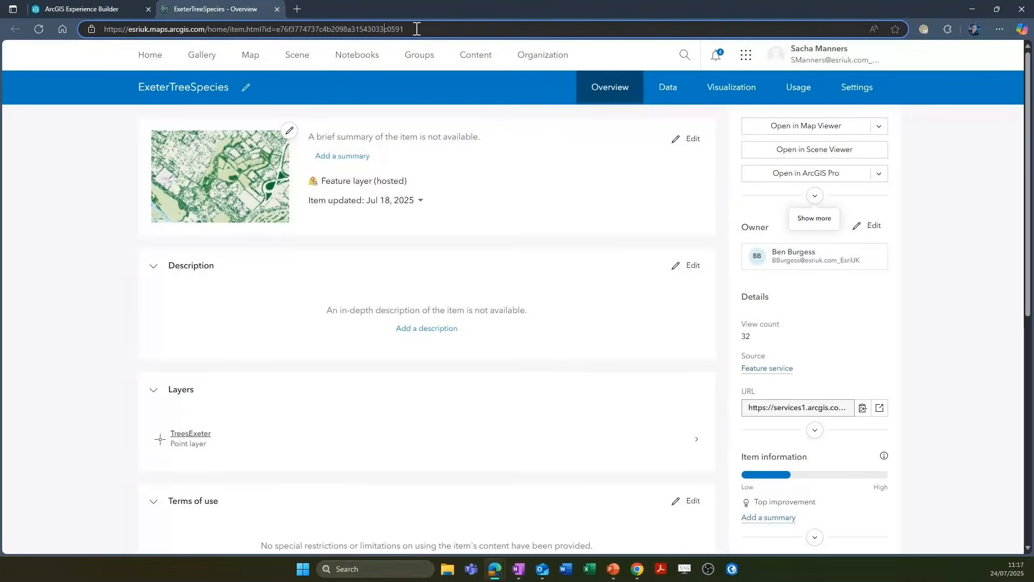
{"action": "left_click_drag", "start_coordinate": [417, 29], "coordinate": [286, 30]}
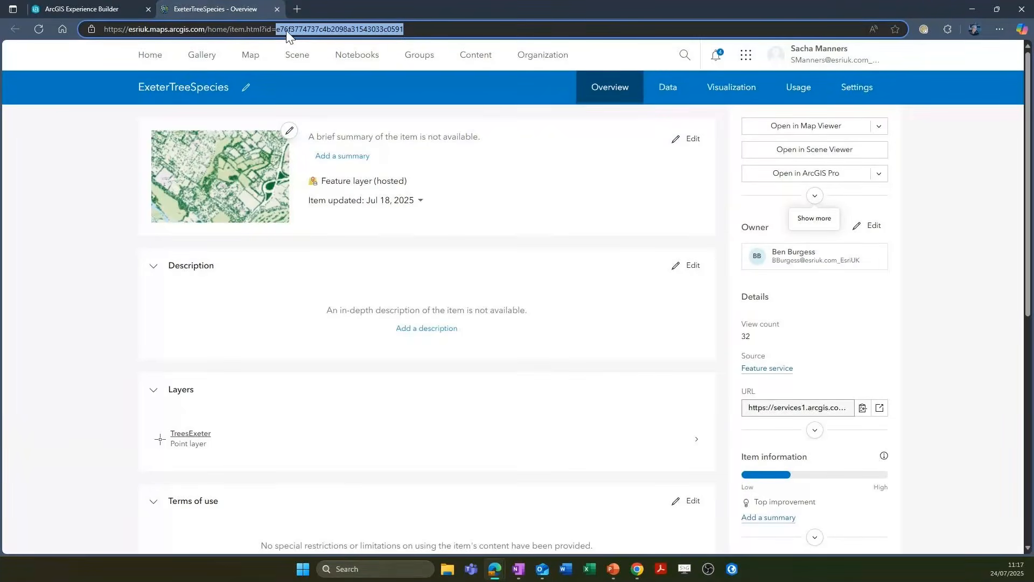
{"action": "right_click", "coordinate": [286, 30]}
{"action": "left_click", "coordinate": [343, 149]}
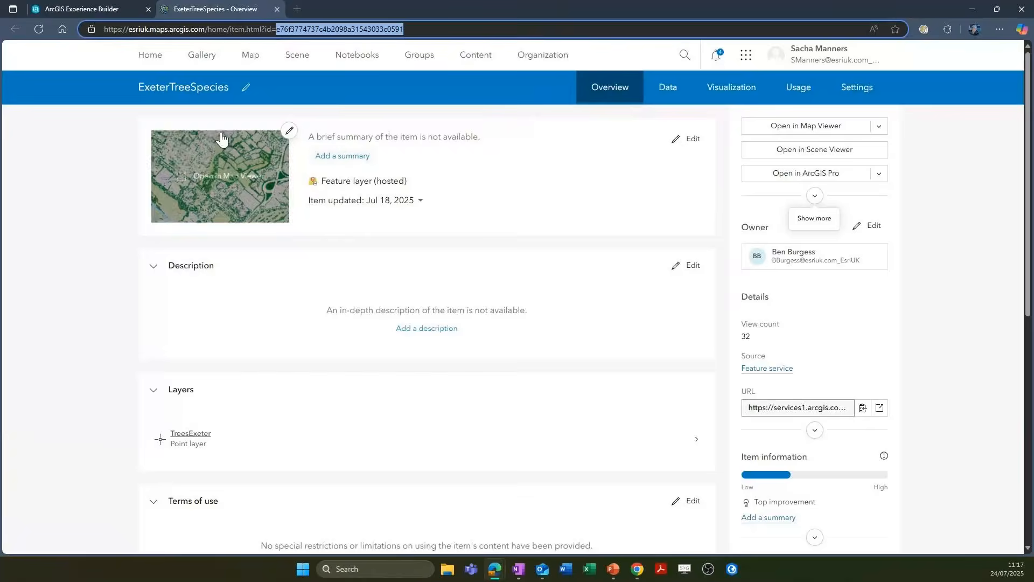
{"action": "left_click", "coordinate": [122, 8]}
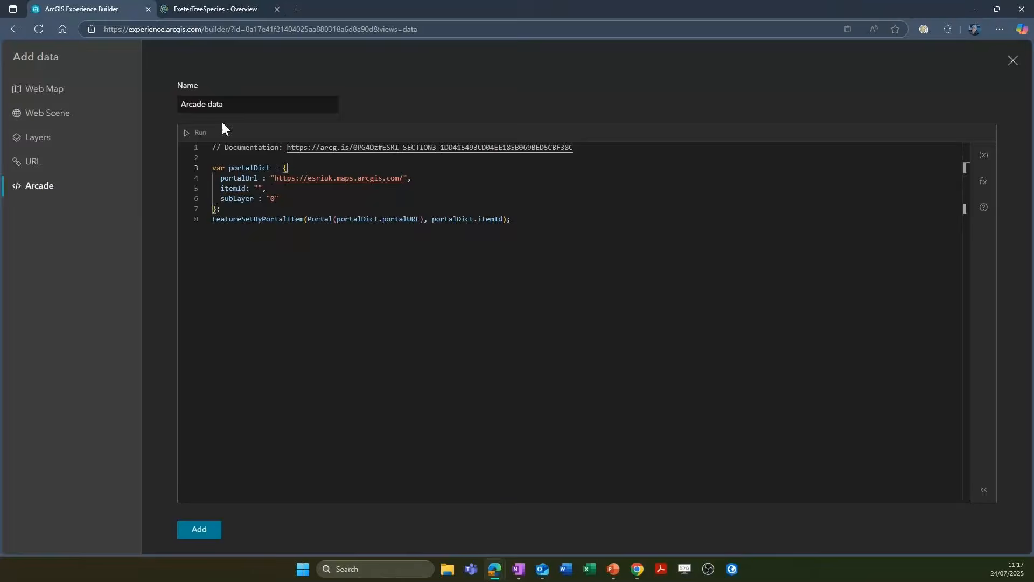
{"action": "right_click", "coordinate": [258, 188]}
{"action": "left_click", "coordinate": [290, 263]}
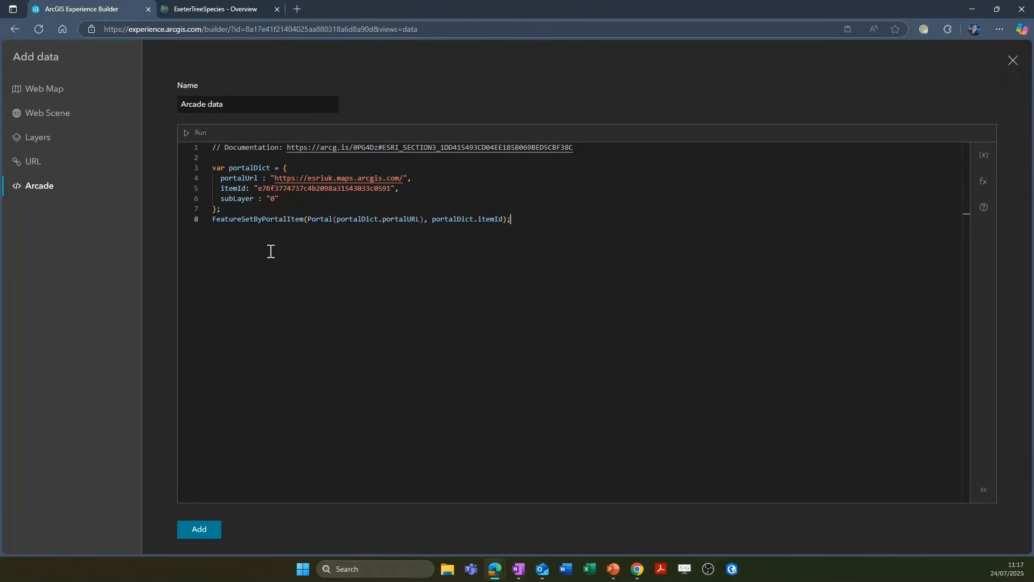
{"action": "left_click", "coordinate": [199, 533]}
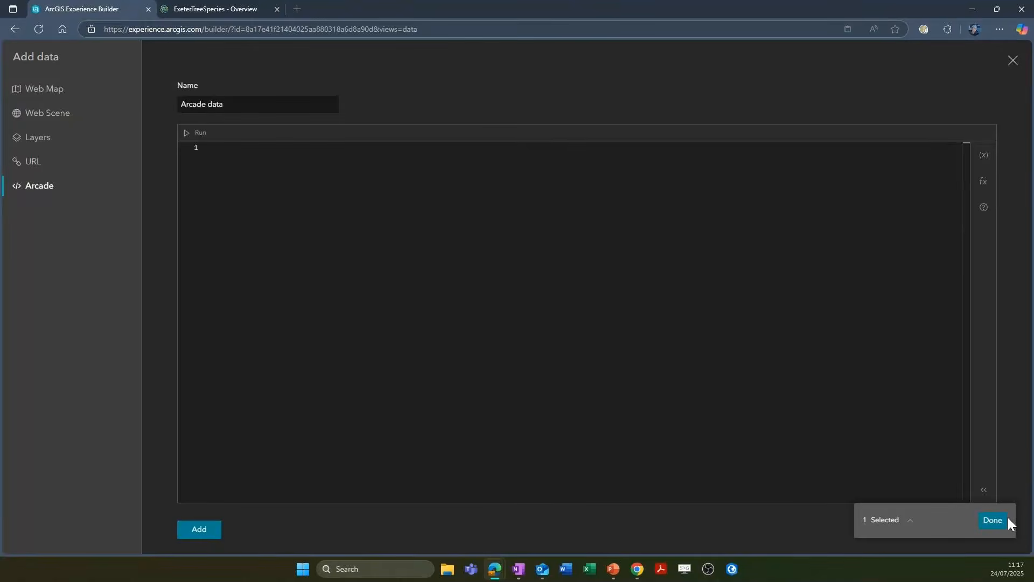
{"action": "left_click", "coordinate": [992, 522]}
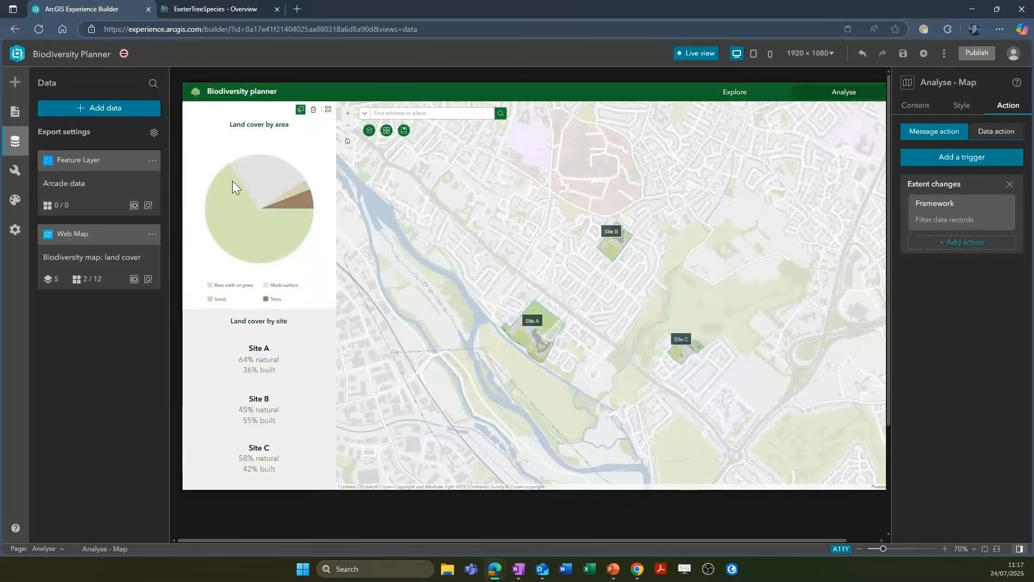
Turn off live view and insert a Chart widget over the map on the Analyse page
{"action": "left_click", "coordinate": [714, 56]}
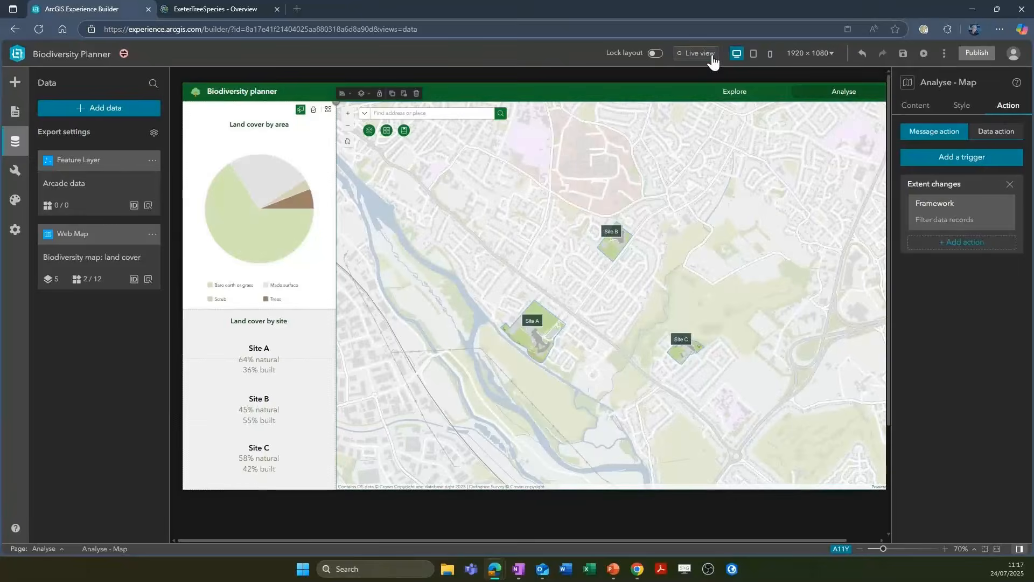
{"action": "left_click", "coordinate": [16, 83]}
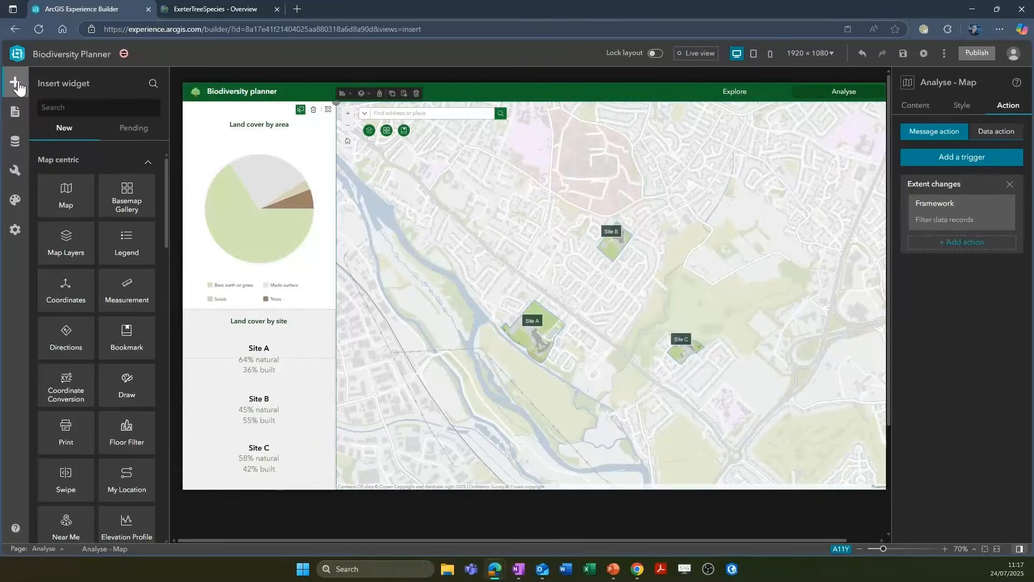
{"action": "left_click", "coordinate": [80, 106]}
{"action": "type", "text": "c"}
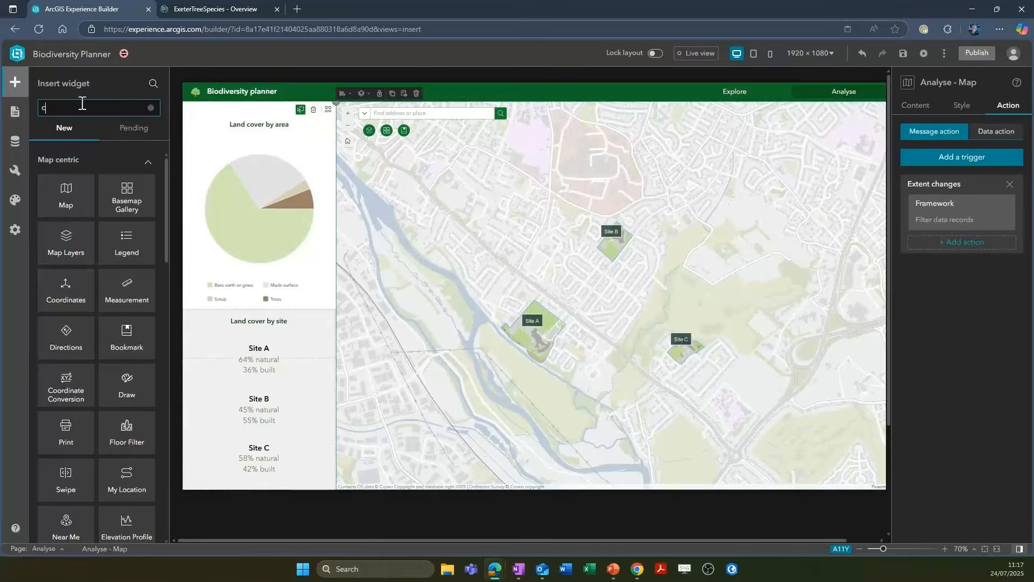
{"action": "type", "text": "hart"}
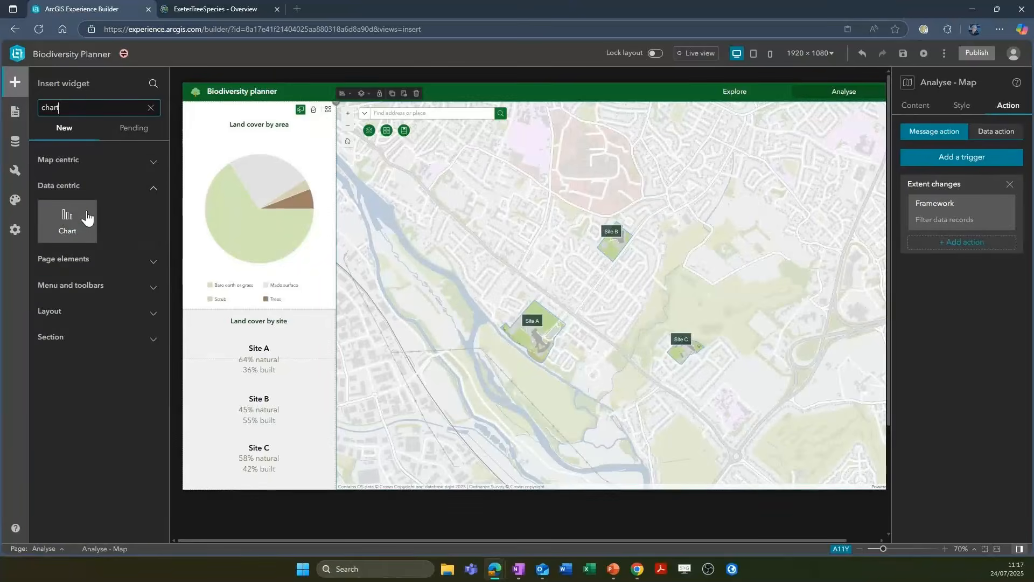
{"action": "left_click_drag", "start_coordinate": [66, 216], "coordinate": [473, 389]}
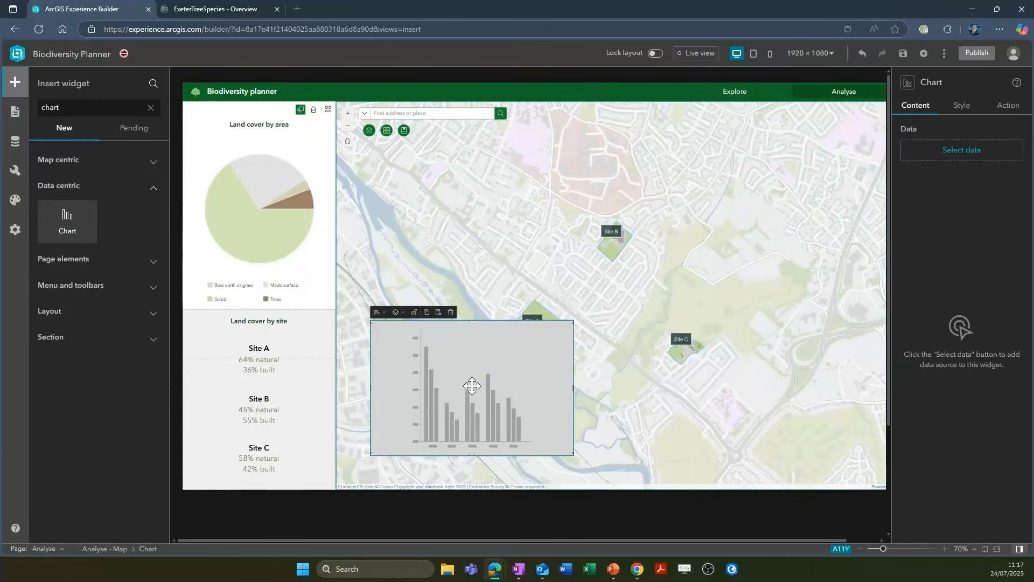
Connect the new chart to Arcade data and configure it as a column chart with Species as the category field
{"action": "left_click", "coordinate": [981, 156]}
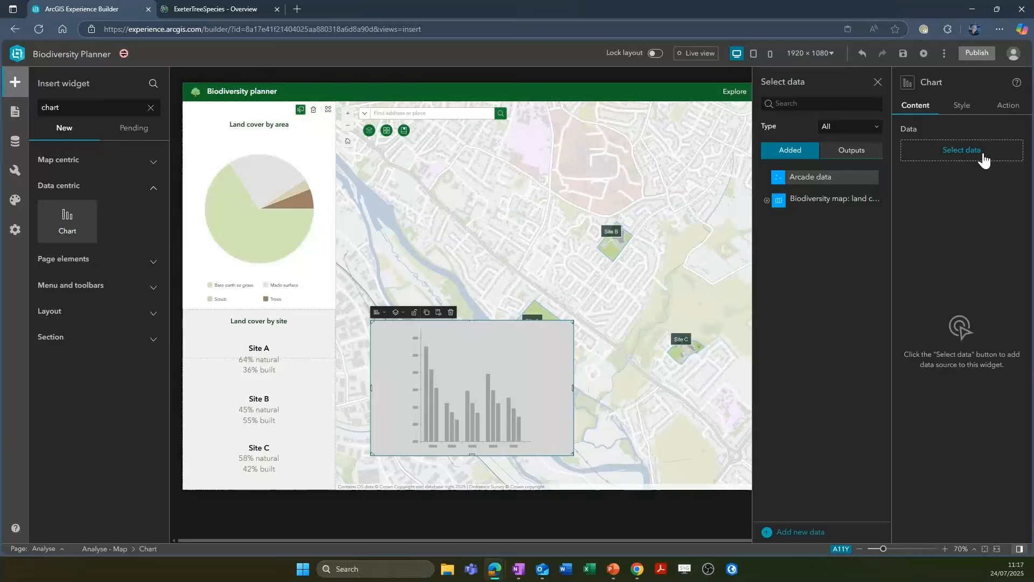
{"action": "left_click", "coordinate": [852, 183]}
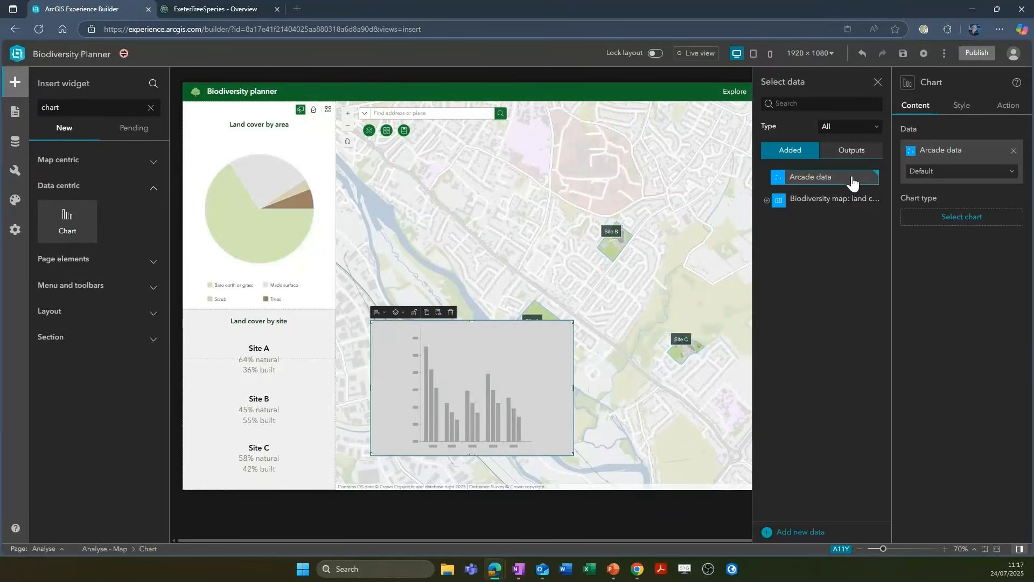
{"action": "left_click", "coordinate": [947, 225]}
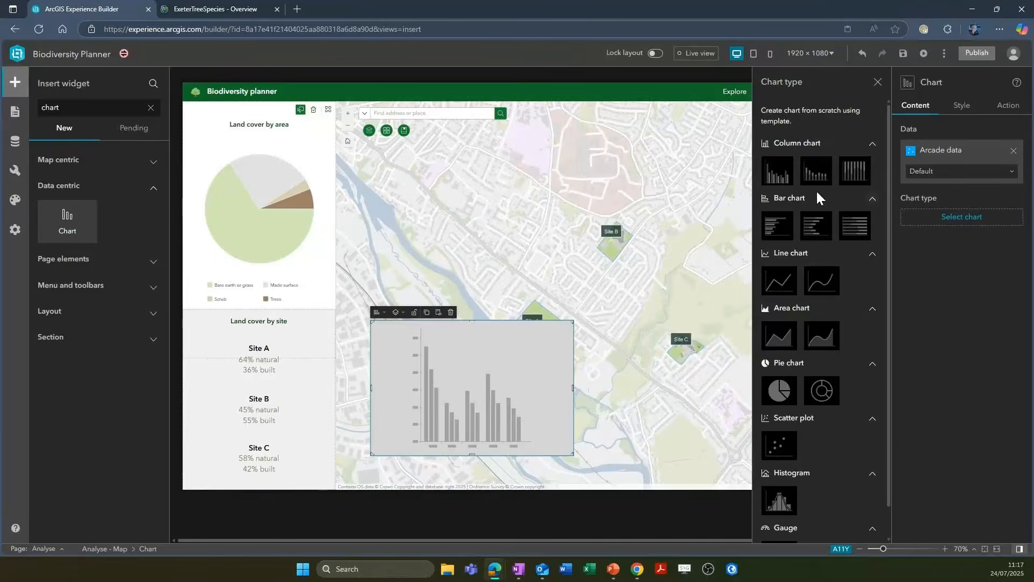
{"action": "left_click", "coordinate": [785, 172]}
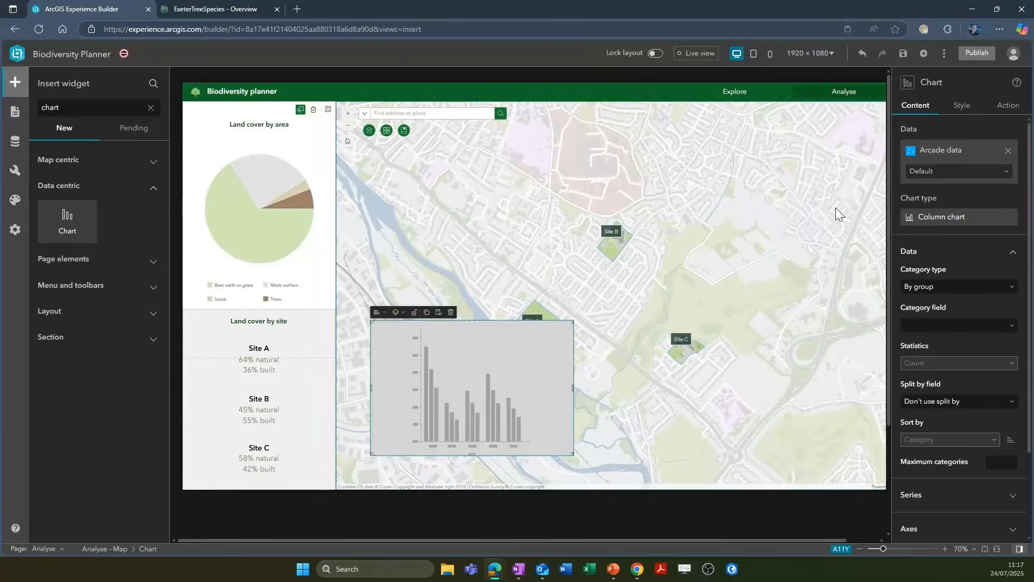
{"action": "left_click", "coordinate": [1009, 328]}
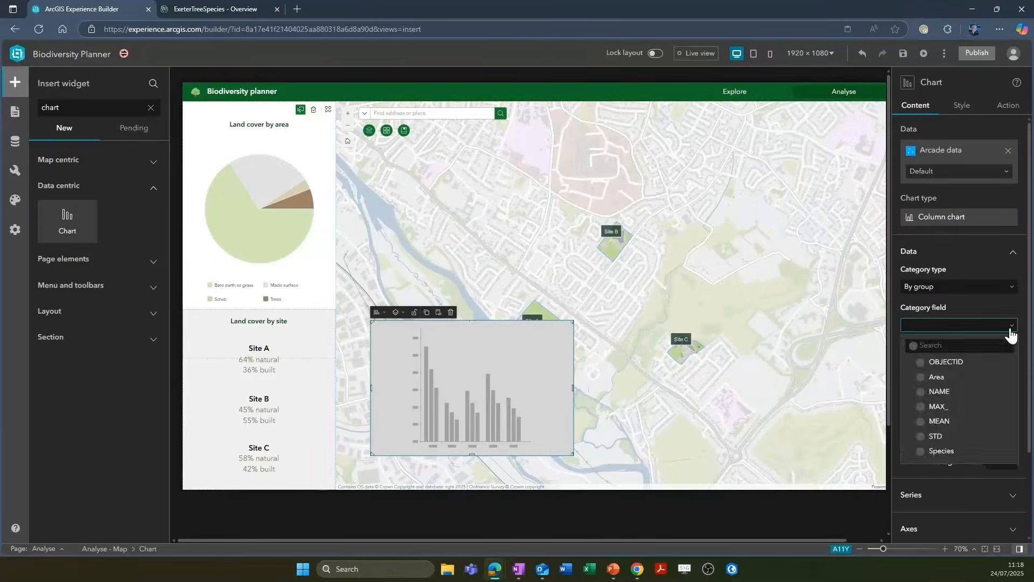
{"action": "left_click", "coordinate": [970, 455]}
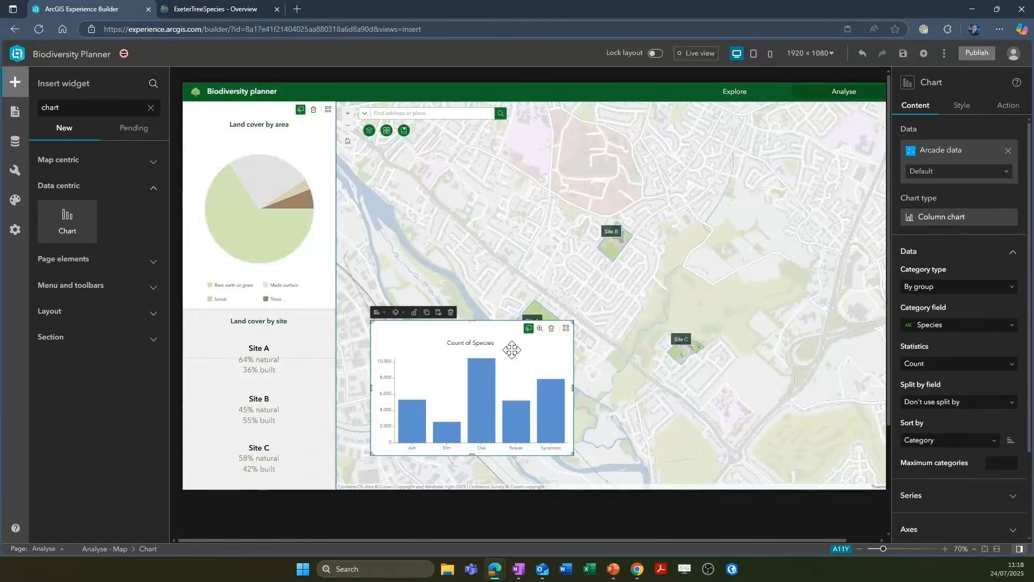
Move the Species column chart higher over the map and delete it from the Analyse page
{"action": "left_click_drag", "start_coordinate": [534, 359], "coordinate": [533, 198]}
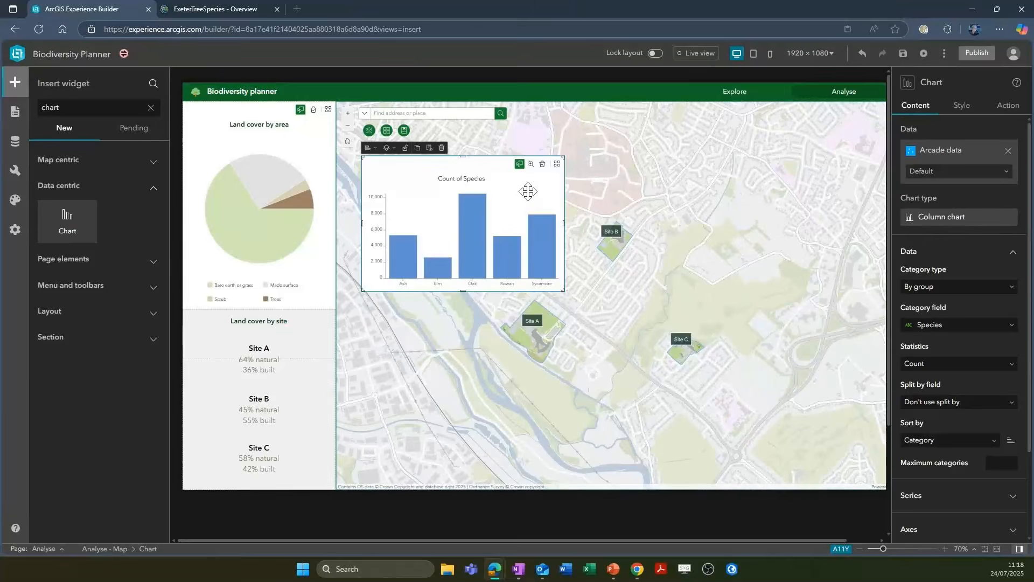
{"action": "left_click", "coordinate": [441, 148]}
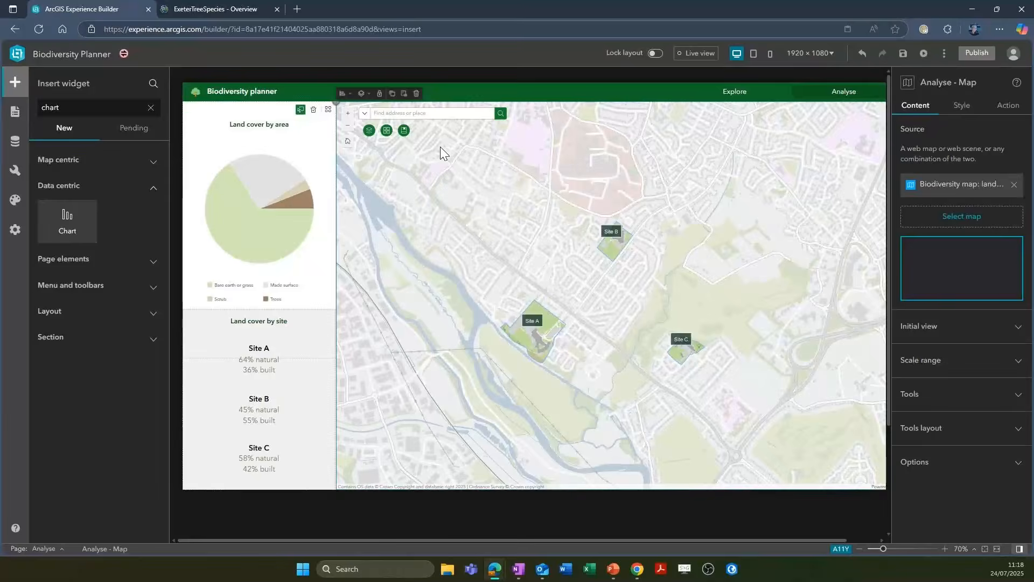
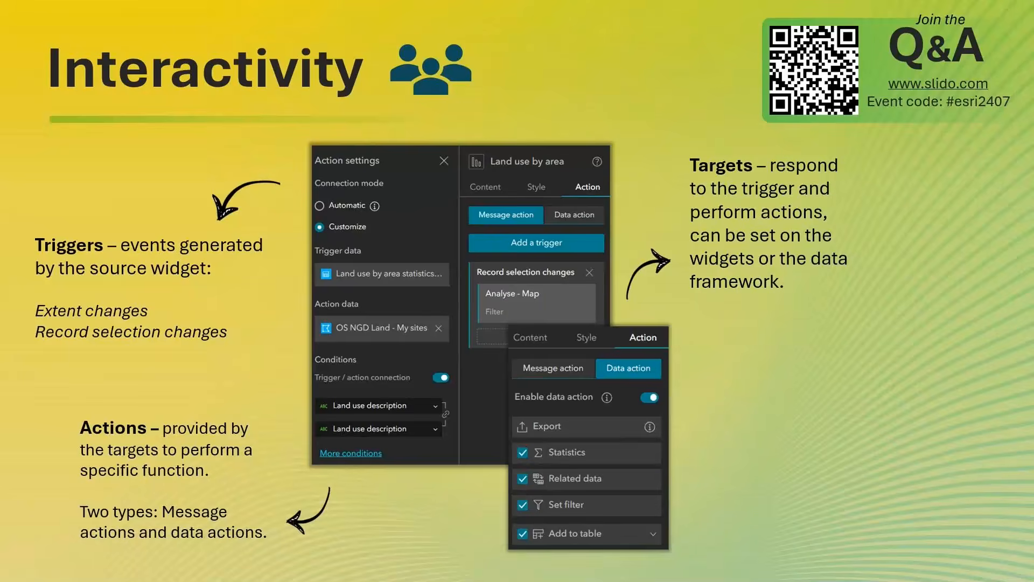
Switch back to ArcGIS Experience Builder, turn on live view, and go to the Explore page
{"action": "key", "text": "alt+Tab"}
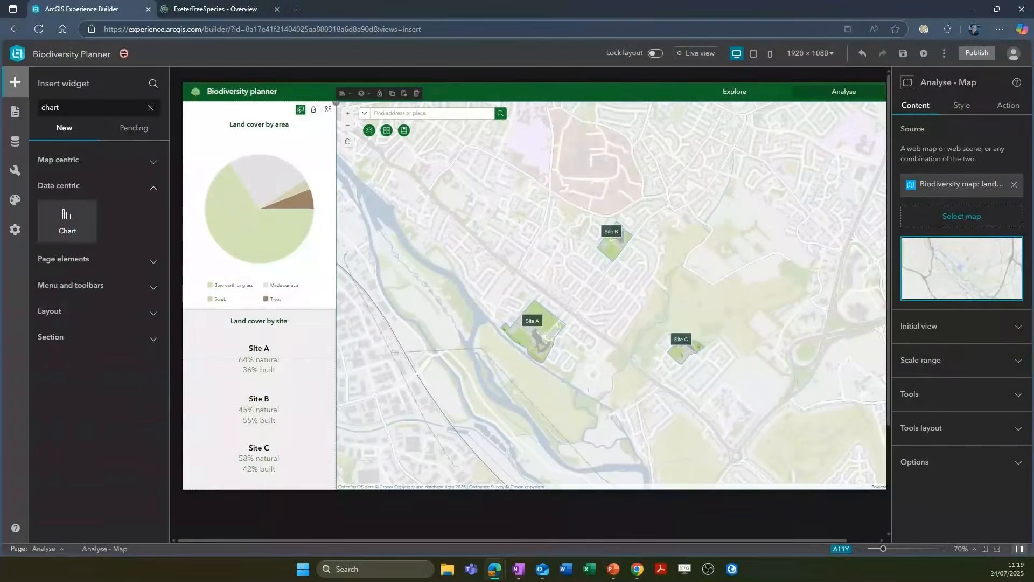
{"action": "left_click", "coordinate": [706, 53]}
{"action": "left_click", "coordinate": [732, 93]}
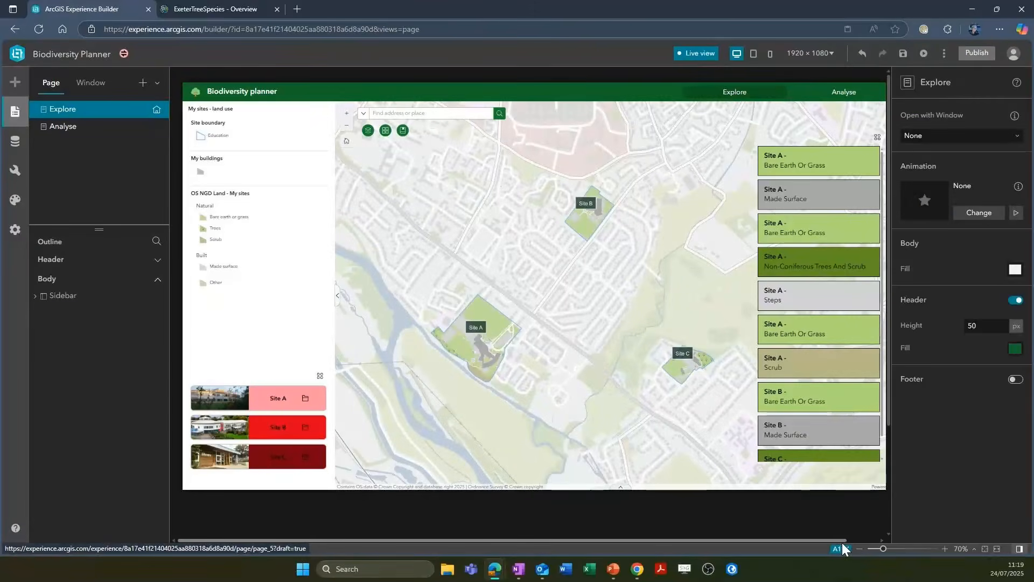
Examine how the Explore page's land cover list relates to the map extent around Site B
{"action": "left_click_drag", "start_coordinate": [842, 542], "coordinate": [876, 539]}
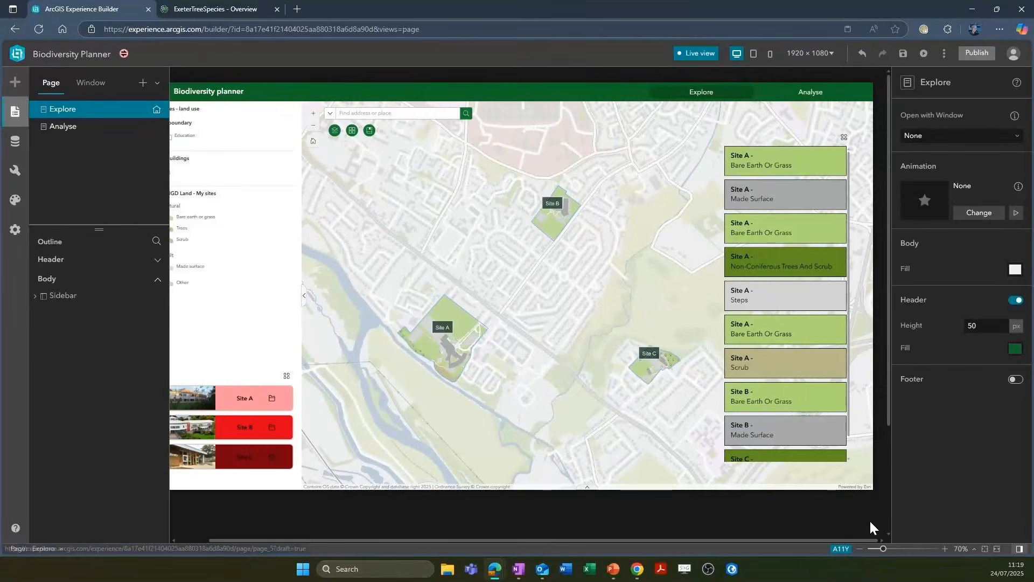
{"action": "scroll", "coordinate": [546, 218], "scroll_direction": "up", "scroll_amount": 3}
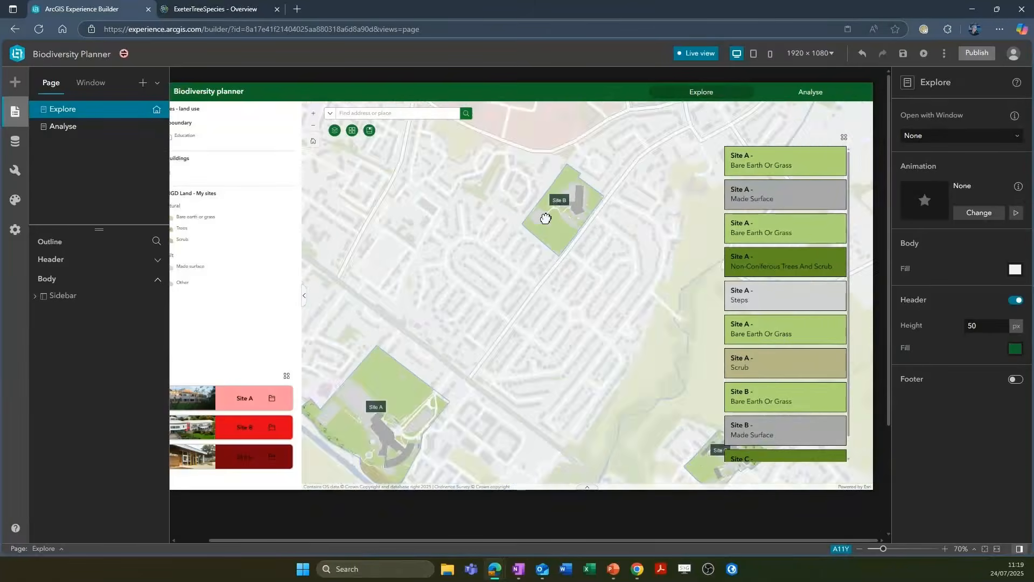
{"action": "scroll", "coordinate": [564, 219], "scroll_direction": "up", "scroll_amount": 2}
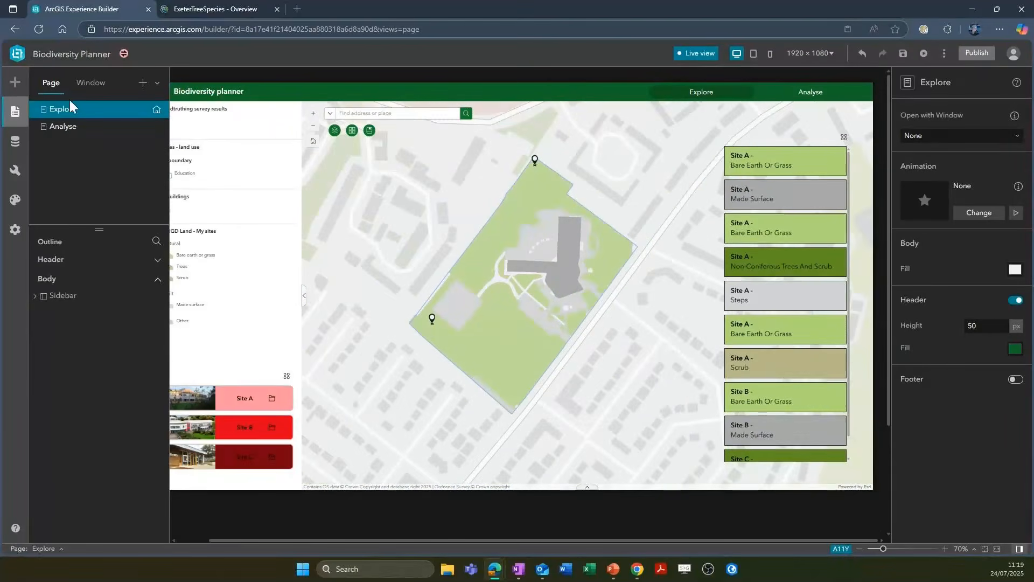
{"action": "left_click", "coordinate": [14, 113]}
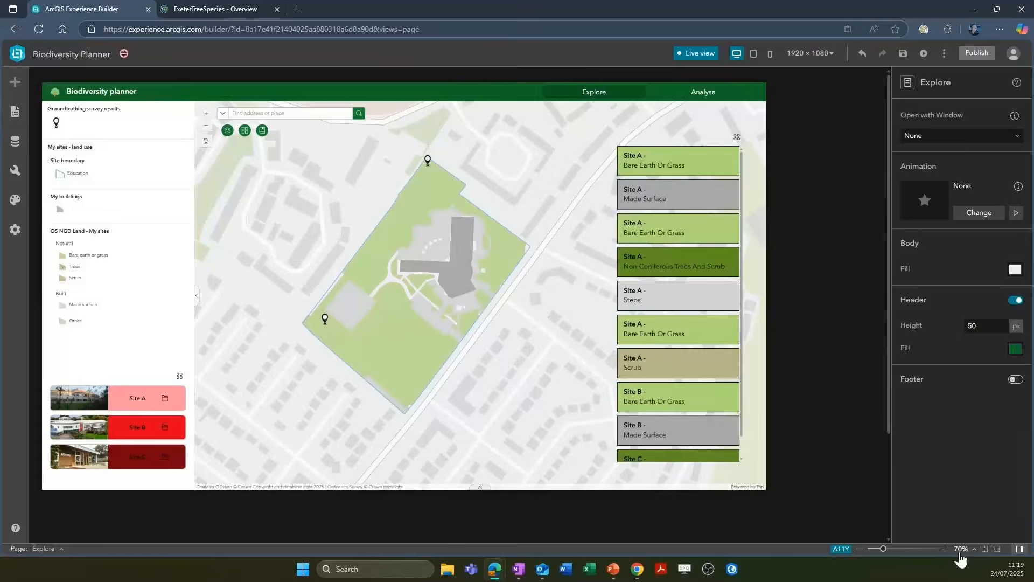
{"action": "left_click", "coordinate": [944, 549]}
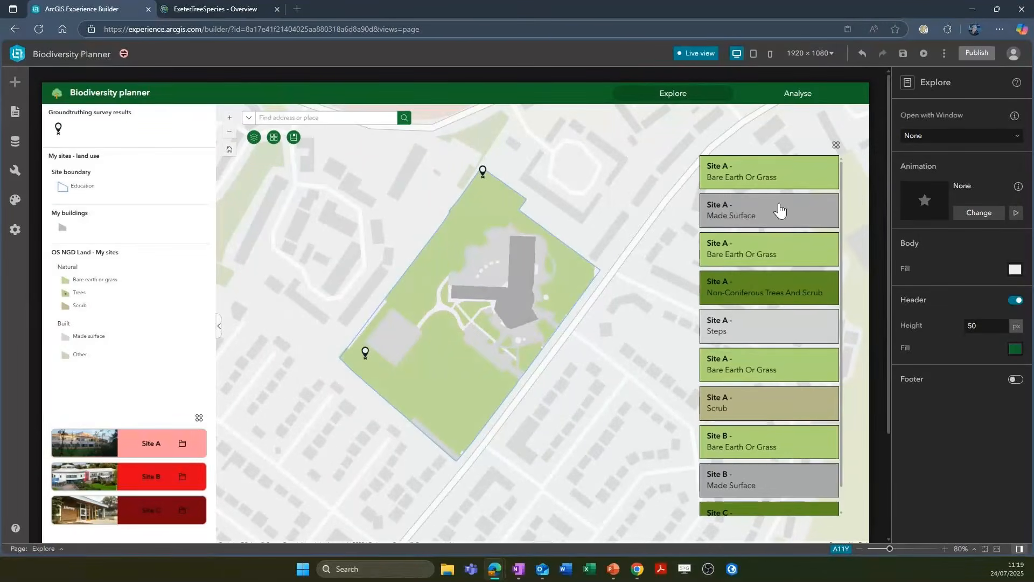
{"action": "scroll", "coordinate": [768, 333], "scroll_direction": "down", "scroll_amount": 2}
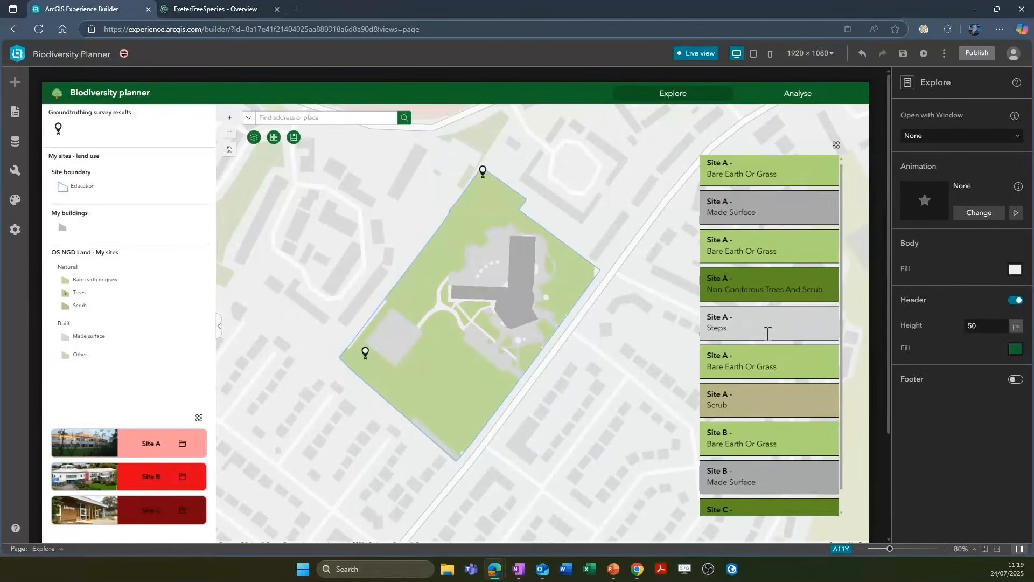
{"action": "scroll", "coordinate": [768, 334], "scroll_direction": "up", "scroll_amount": 2}
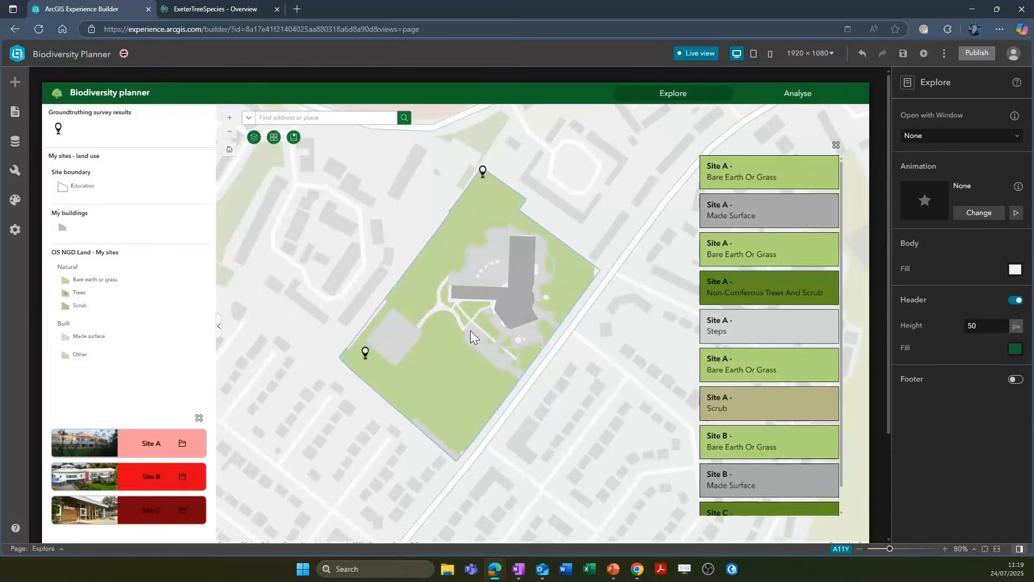
{"action": "scroll", "coordinate": [418, 330], "scroll_direction": "down", "scroll_amount": 4}
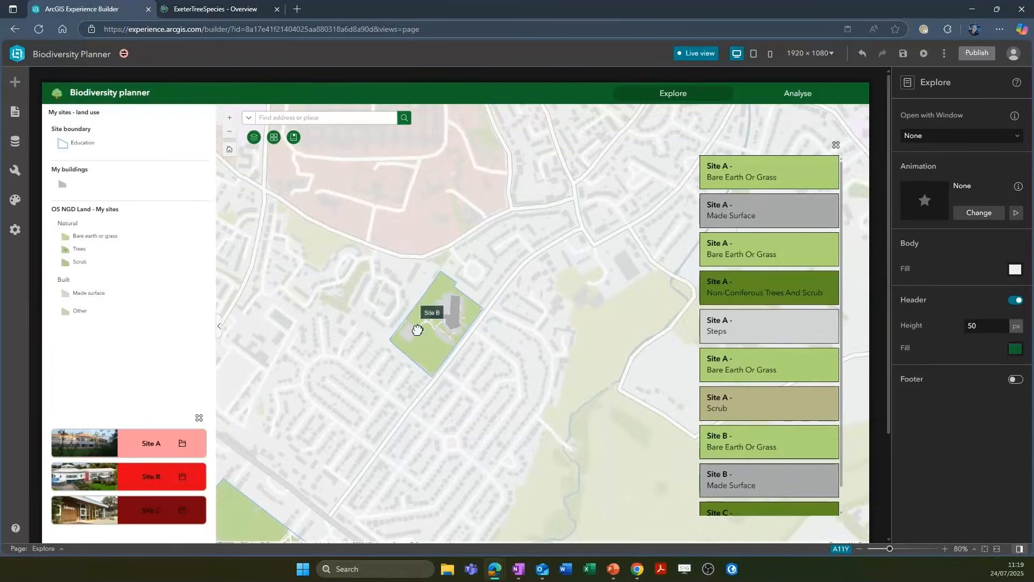
{"action": "left_click_drag", "start_coordinate": [464, 348], "coordinate": [502, 327]}
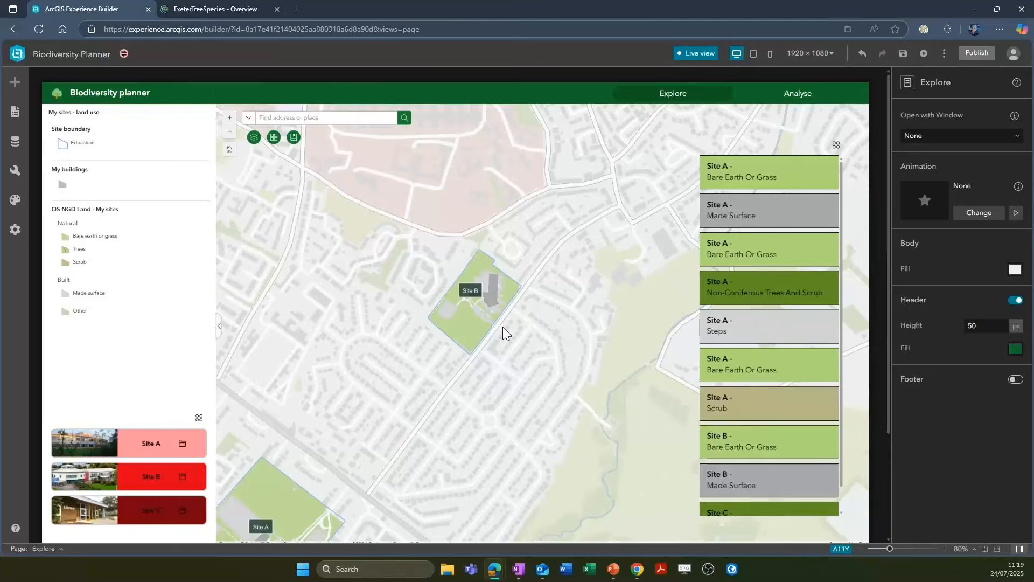
Add an Extent changes trigger to the Explore map with Framework as the target and Filter data records as the action
{"action": "left_click", "coordinate": [502, 325]}
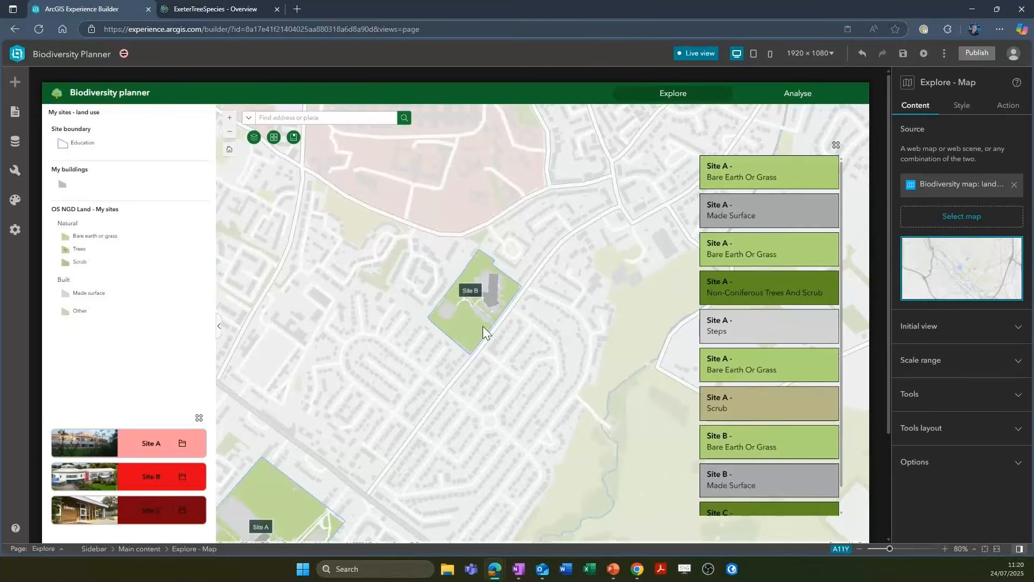
{"action": "left_click", "coordinate": [1016, 107]}
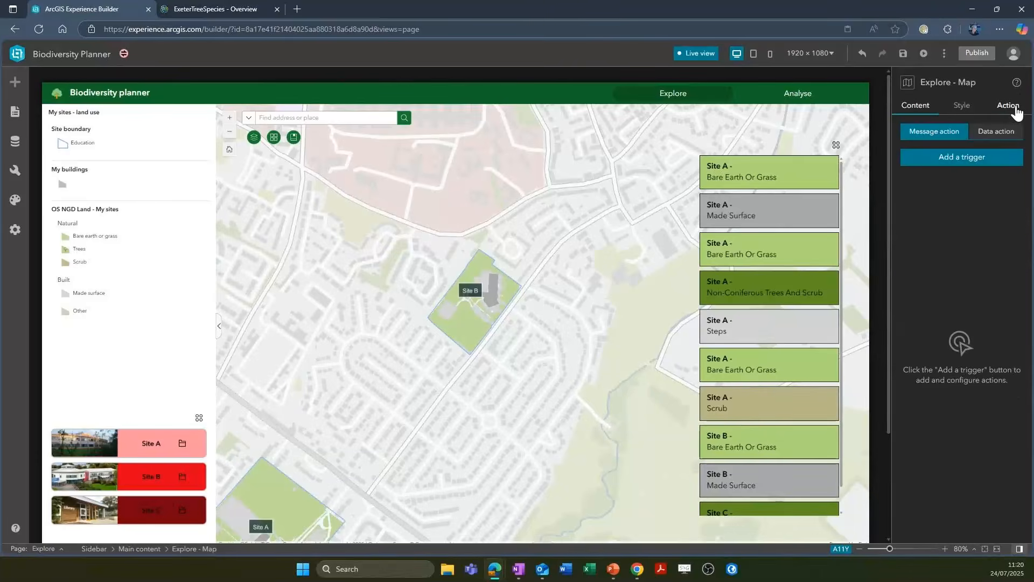
{"action": "left_click", "coordinate": [1002, 160]}
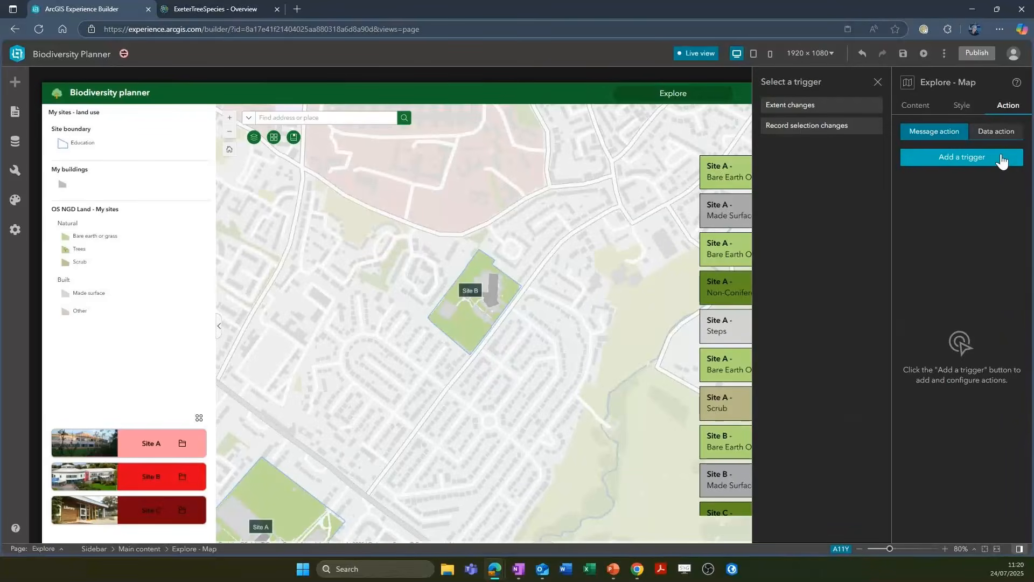
{"action": "left_click", "coordinate": [843, 115]}
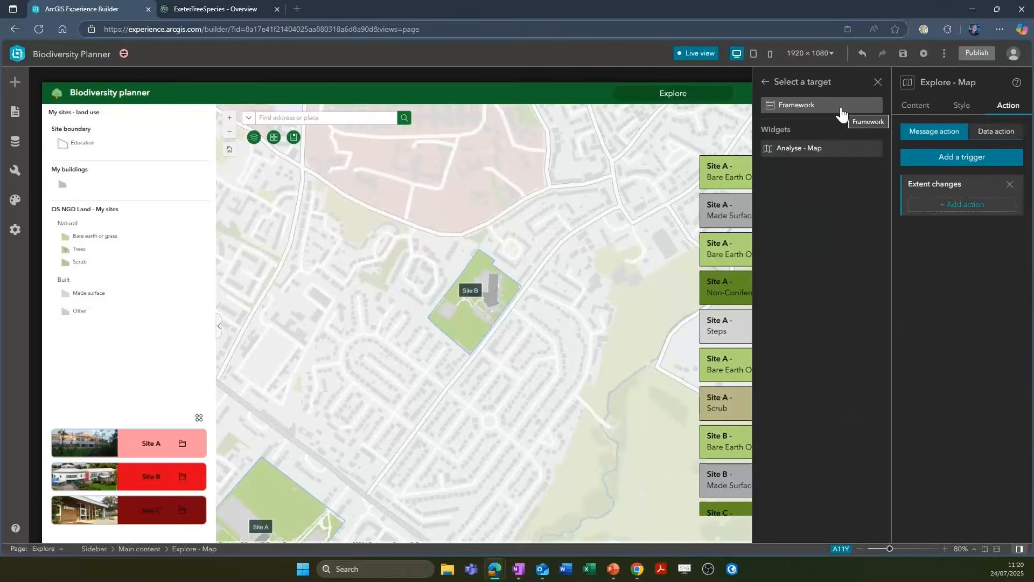
{"action": "left_click", "coordinate": [842, 110]}
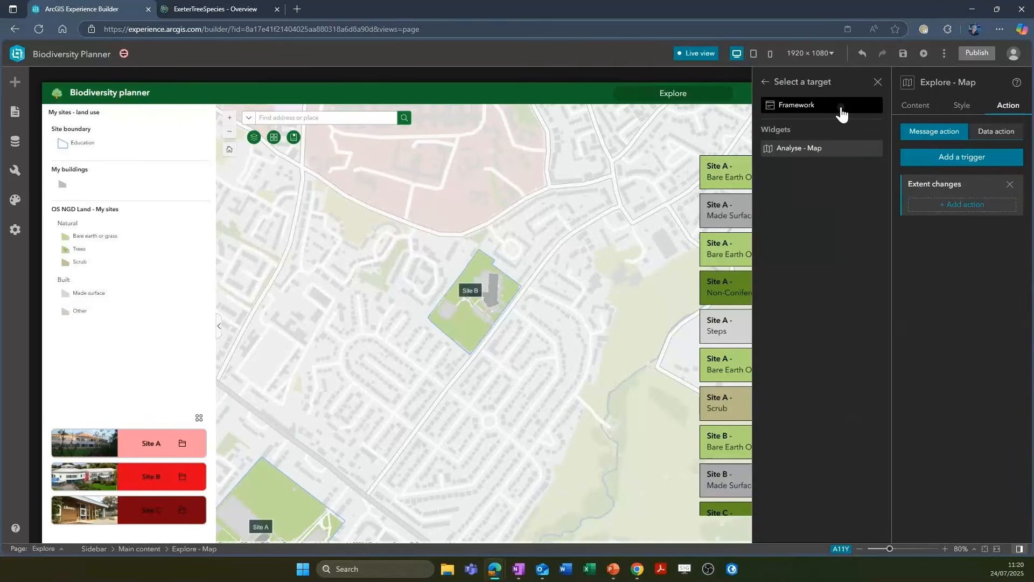
{"action": "left_click", "coordinate": [842, 111]}
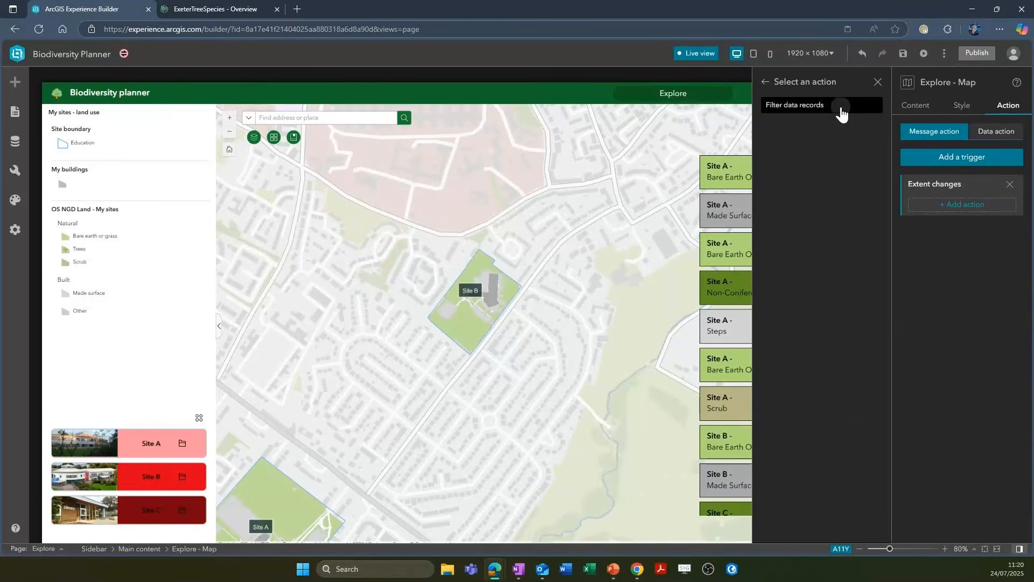
Choose the data to filter from the Biodiversity map: land cover layers, and test the trigger by zooming in on Site B
{"action": "left_click", "coordinate": [844, 134]}
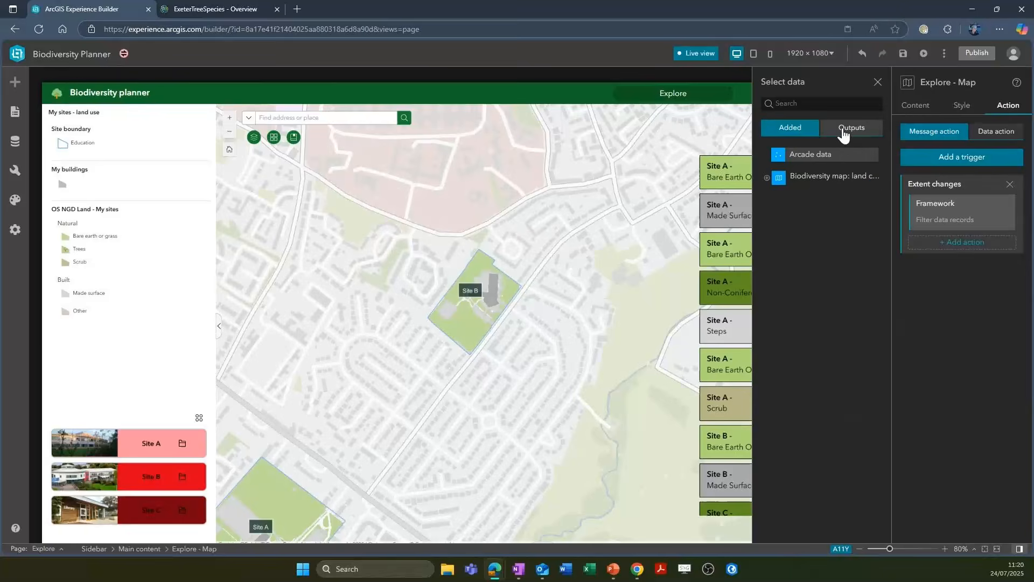
{"action": "left_click", "coordinate": [767, 178]}
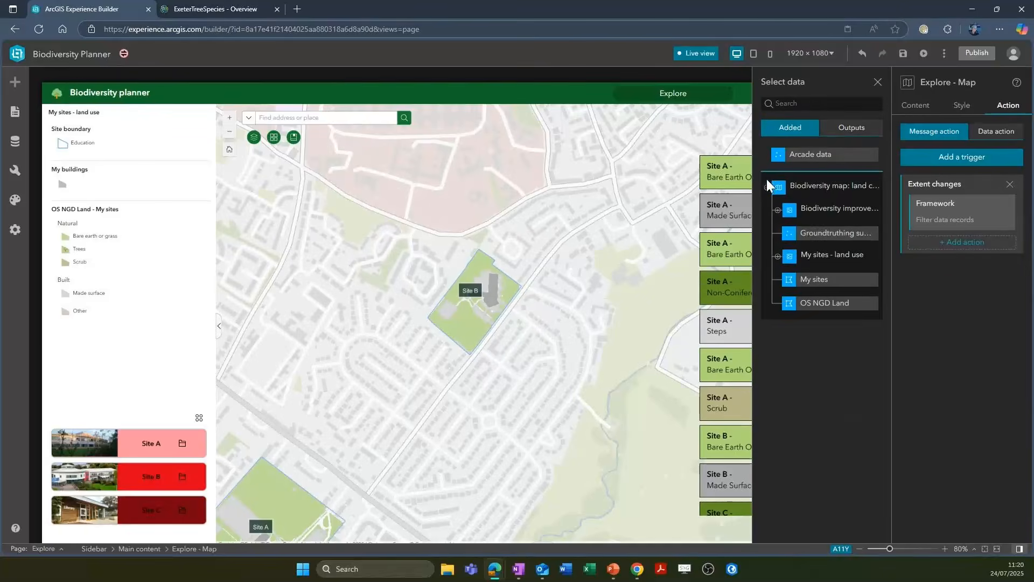
{"action": "left_click", "coordinate": [790, 239]}
{"action": "left_click", "coordinate": [878, 82]}
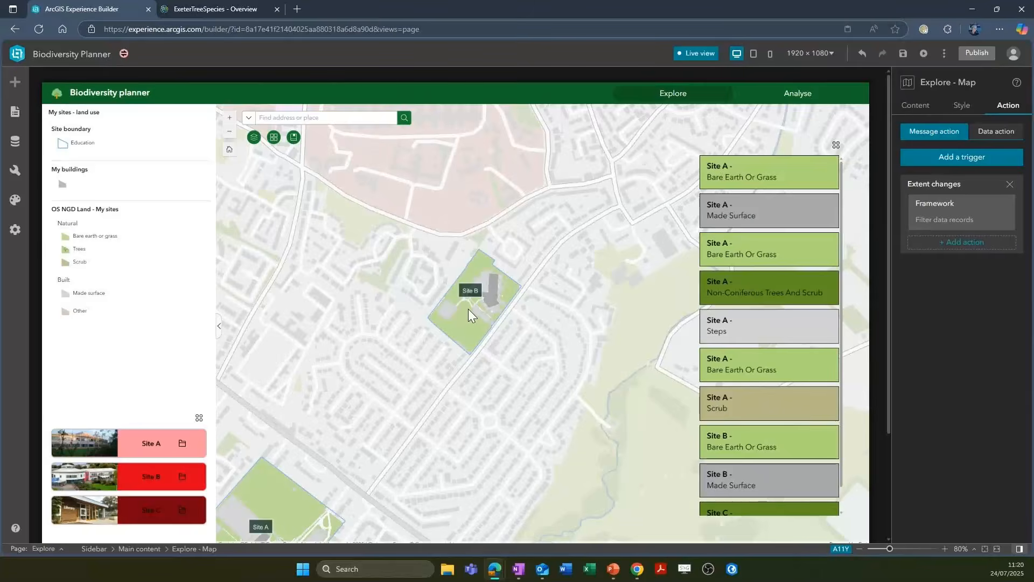
{"action": "scroll", "coordinate": [467, 309], "scroll_direction": "up", "scroll_amount": 3}
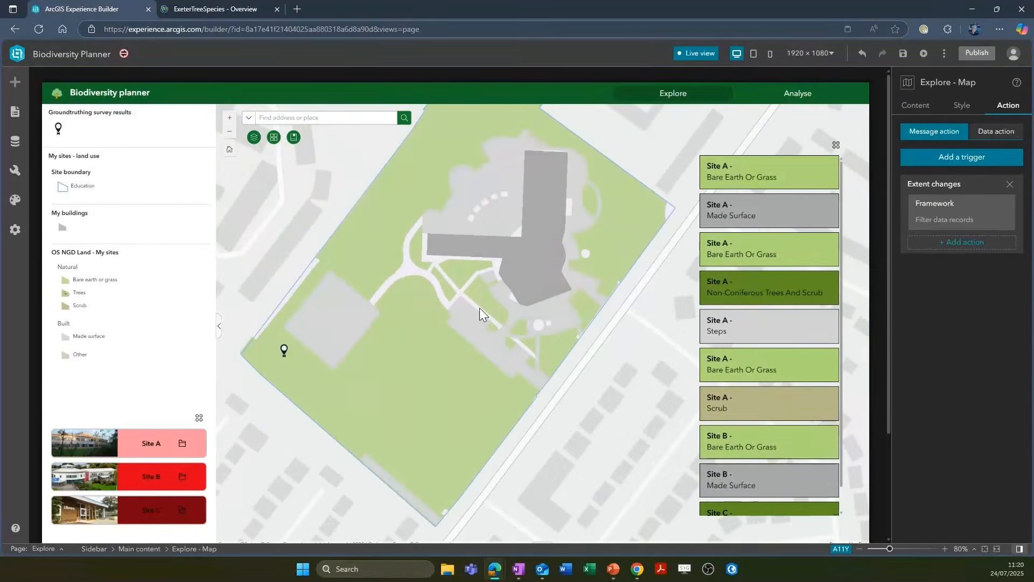
Test the Explore list's extent filter with map views of Site B, all three sites, and Site A
{"action": "scroll", "coordinate": [480, 308], "scroll_direction": "down", "scroll_amount": 2}
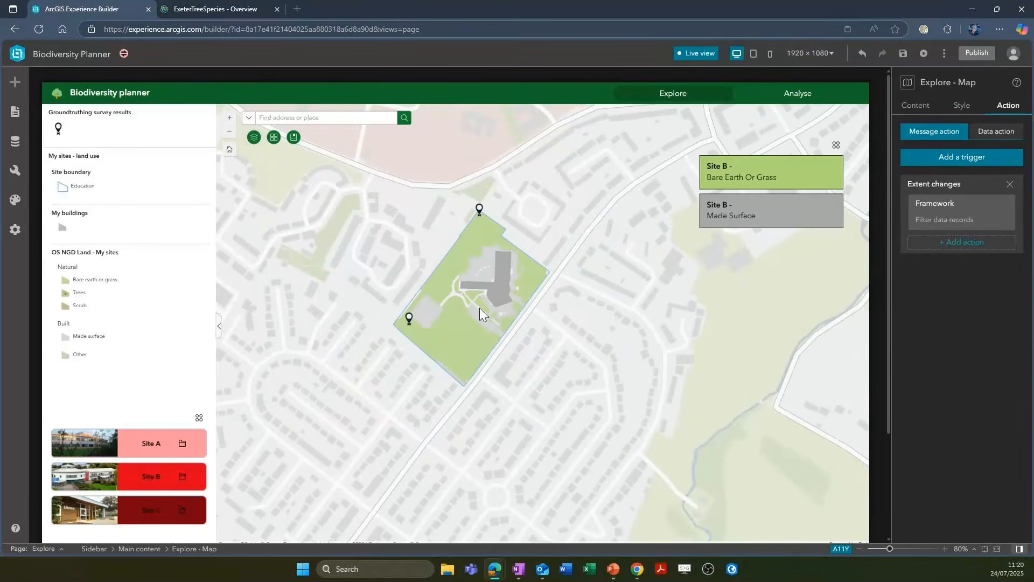
{"action": "scroll", "coordinate": [506, 280], "scroll_direction": "up", "scroll_amount": 2}
{"action": "scroll", "coordinate": [510, 277], "scroll_direction": "down", "scroll_amount": 3}
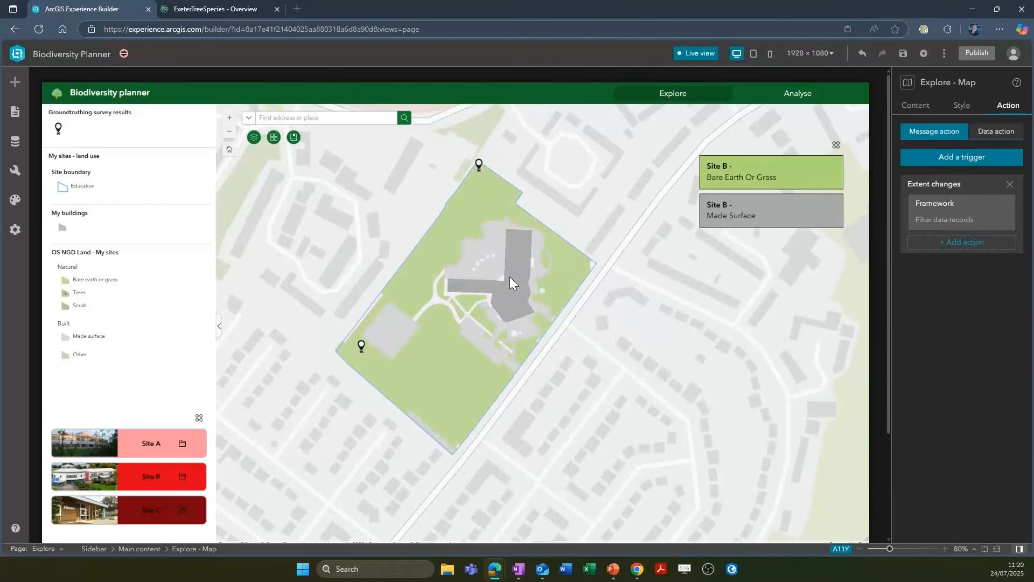
{"action": "scroll", "coordinate": [510, 316], "scroll_direction": "down", "scroll_amount": 2}
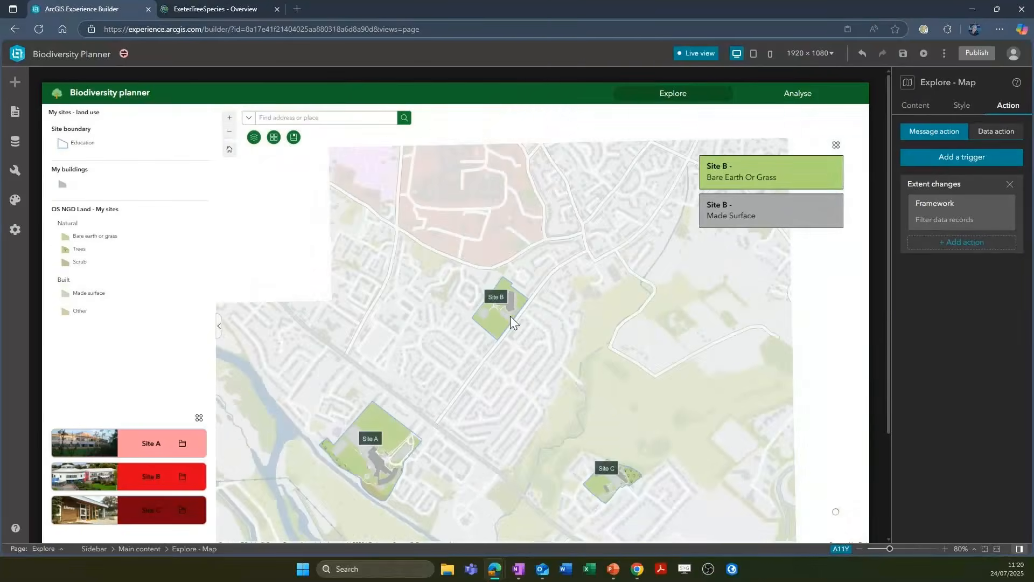
{"action": "left_click_drag", "start_coordinate": [529, 348], "coordinate": [538, 290]}
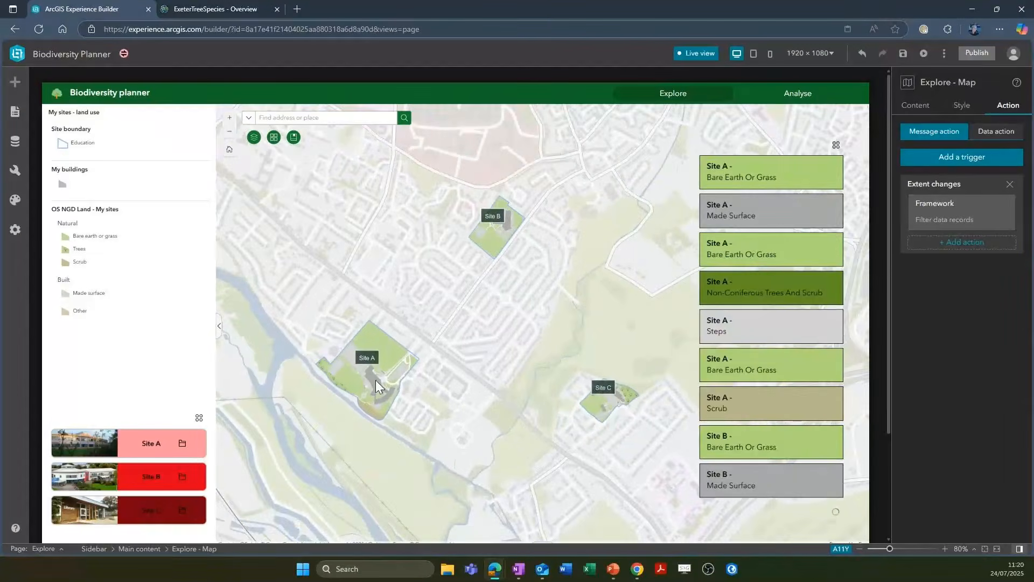
{"action": "scroll", "coordinate": [376, 377], "scroll_direction": "up", "scroll_amount": 3}
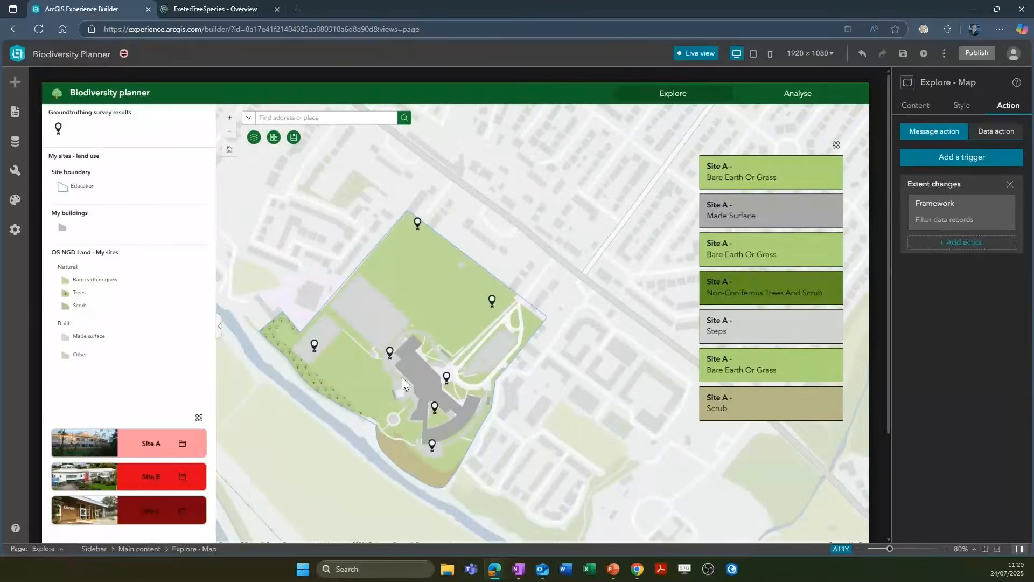
Go to the Analyse page and check how the land cover chart responds to changes in the map extent
{"action": "left_click", "coordinate": [860, 549]}
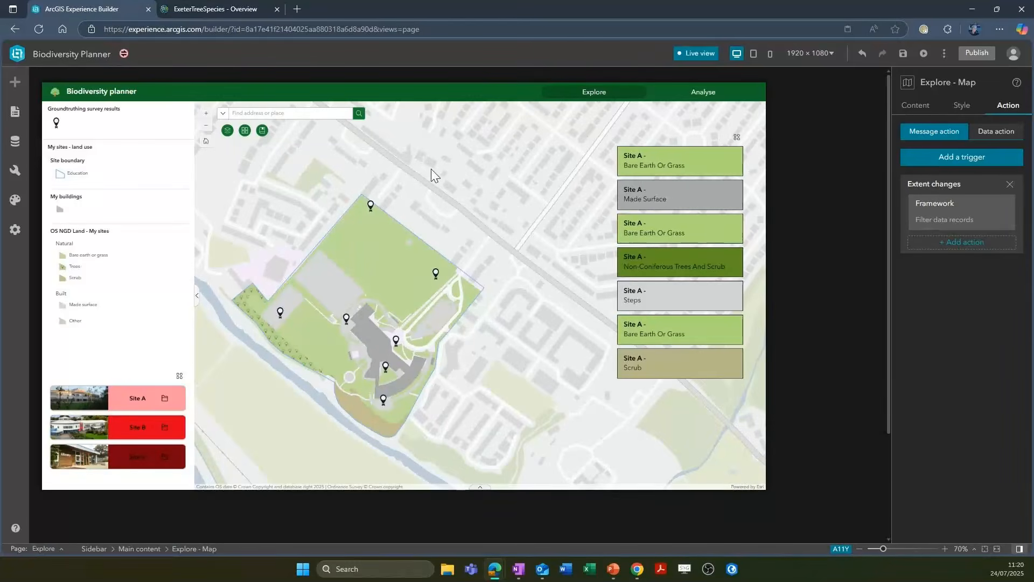
{"action": "left_click", "coordinate": [720, 101]}
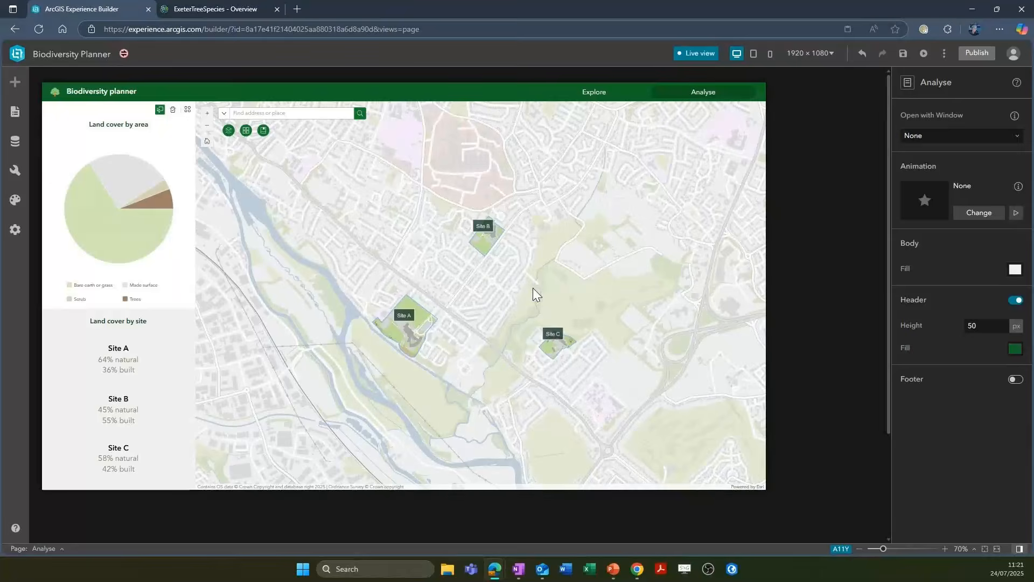
{"action": "scroll", "coordinate": [533, 288], "scroll_direction": "up", "scroll_amount": 1}
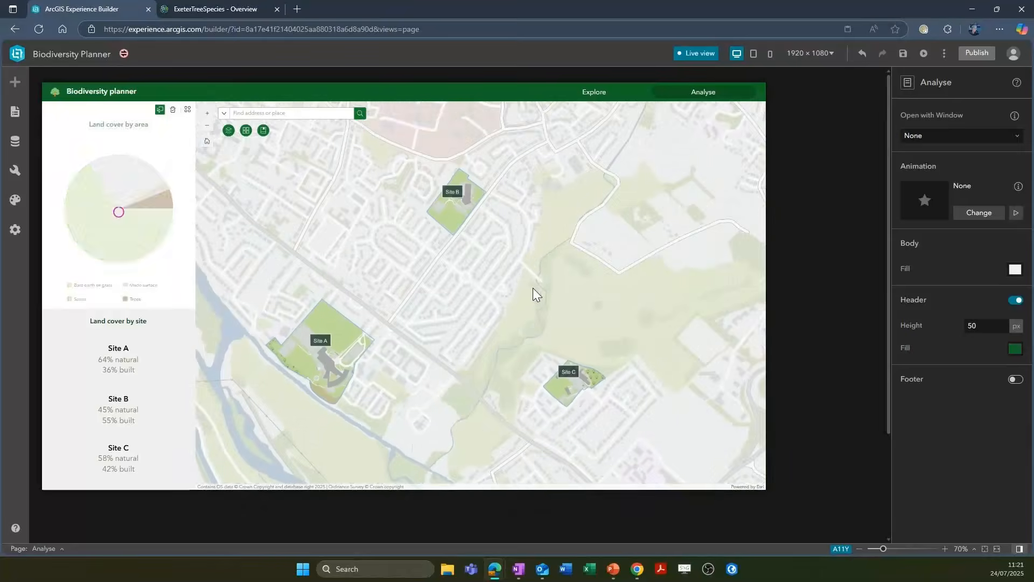
{"action": "left_click_drag", "start_coordinate": [532, 288], "coordinate": [543, 276]}
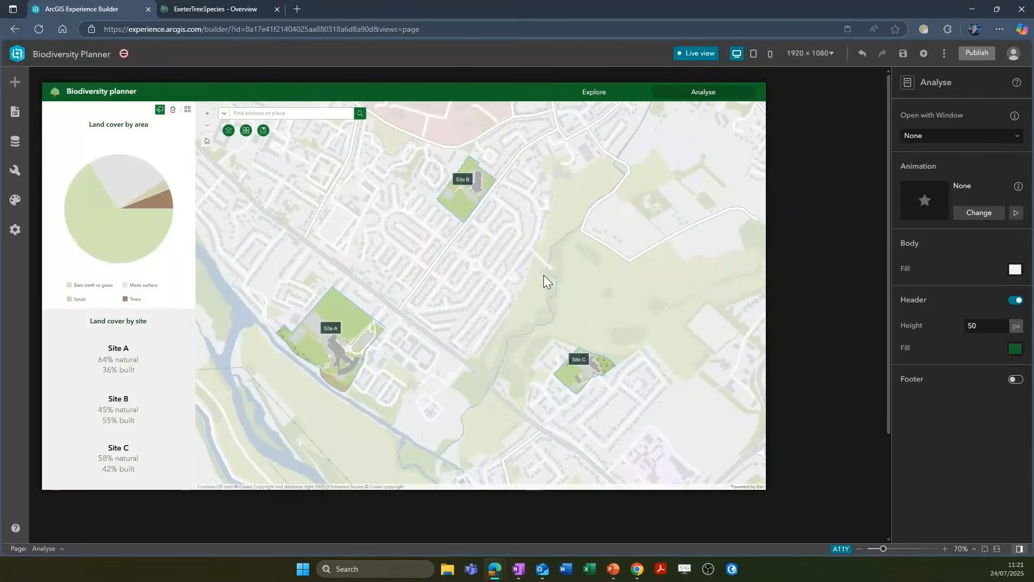
Turn off live view, find the Near Me widget, and place it in the upper-right corner of the Analyse map
{"action": "left_click", "coordinate": [695, 57]}
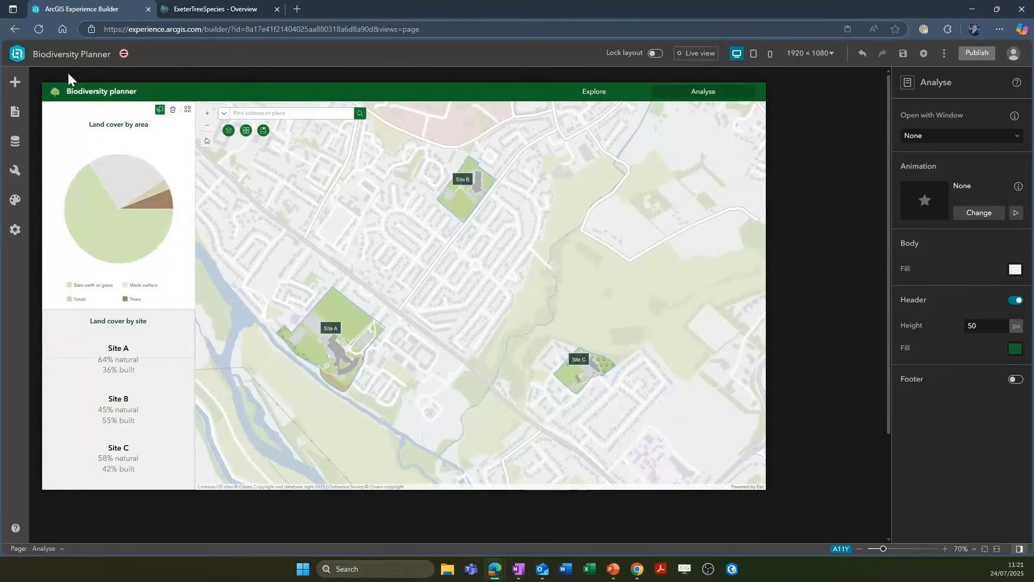
{"action": "left_click", "coordinate": [15, 81]}
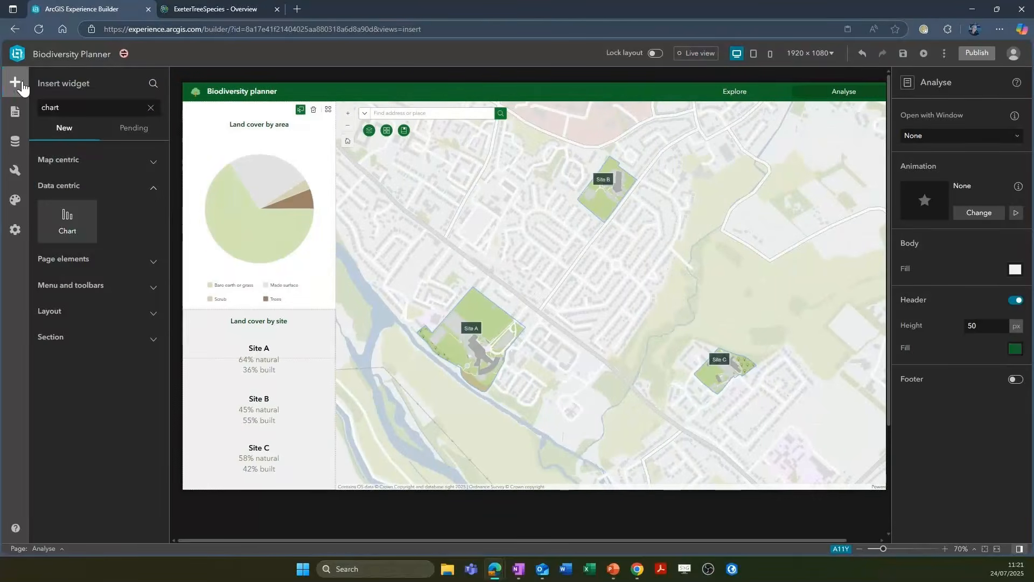
{"action": "left_click", "coordinate": [151, 107]}
{"action": "type", "text": "near"}
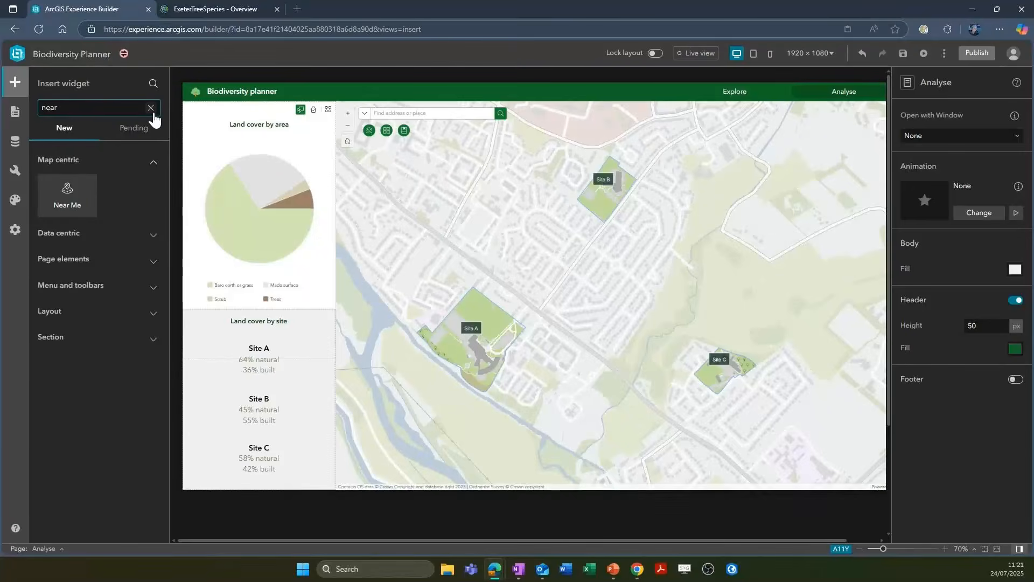
{"action": "left_click_drag", "start_coordinate": [69, 195], "coordinate": [771, 383]}
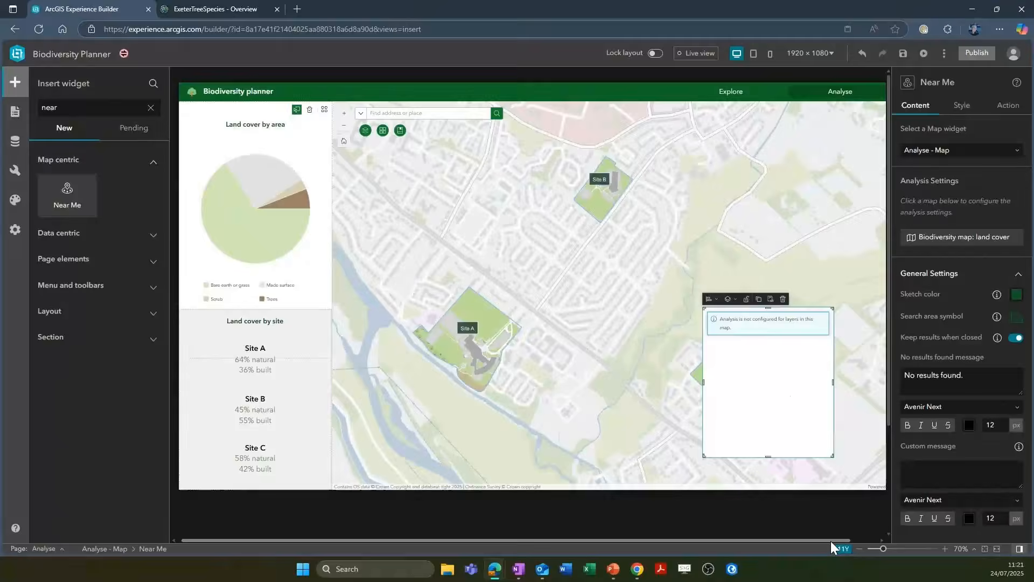
{"action": "left_click_drag", "start_coordinate": [831, 541], "coordinate": [862, 541]}
{"action": "left_click_drag", "start_coordinate": [760, 353], "coordinate": [804, 178]}
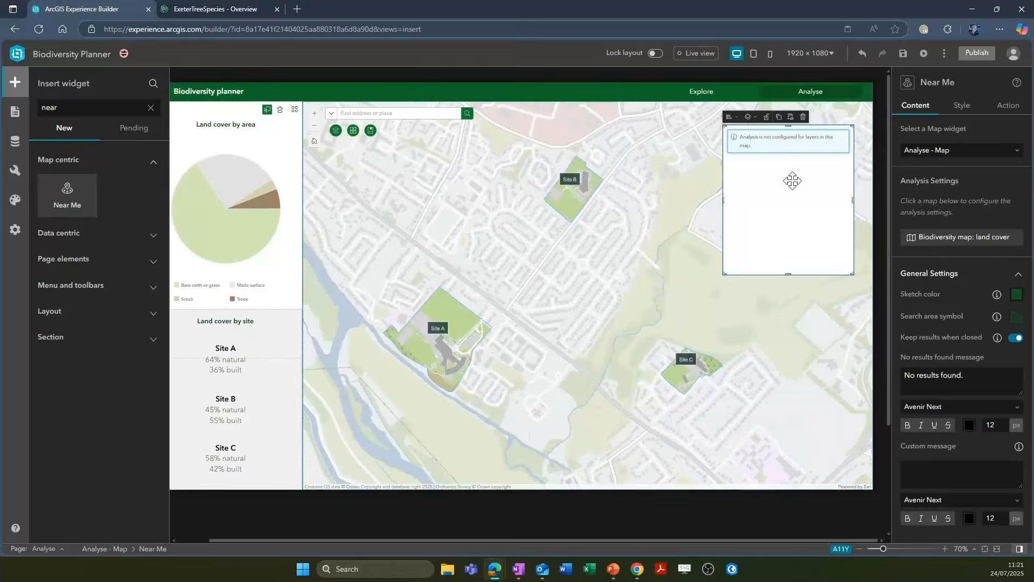
Set the Near Me search method to Current map area, with the heading label "Explore survey results within current map area"
{"action": "left_click", "coordinate": [946, 238]}
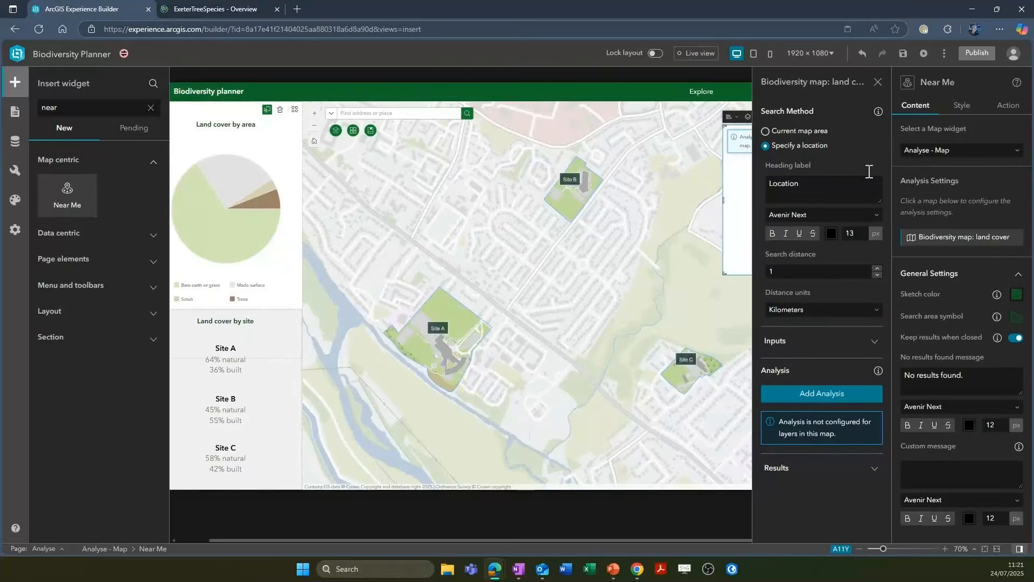
{"action": "left_click", "coordinate": [820, 135]}
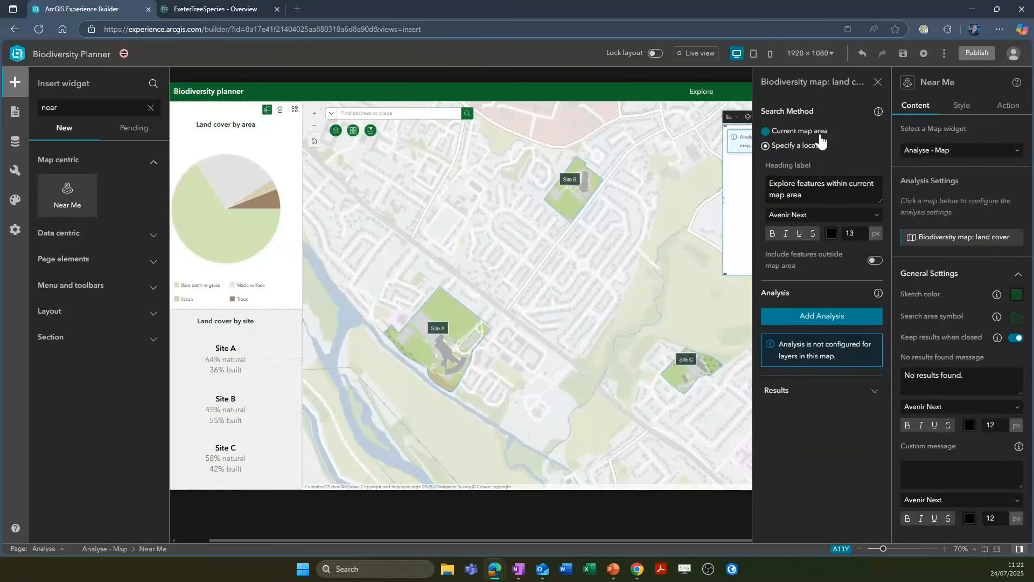
{"action": "left_click", "coordinate": [818, 184]}
{"action": "key", "text": "BackSpace"}
{"action": "key", "text": "BackSpace"}
{"action": "key", "text": "BackSpace"}
{"action": "key", "text": "BackSpace"}
{"action": "key", "text": "BackSpace"}
{"action": "key", "text": "BackSpace"}
{"action": "key", "text": "BackSpace"}
{"action": "key", "text": "BackSpace"}
{"action": "type", "text": "surv"}
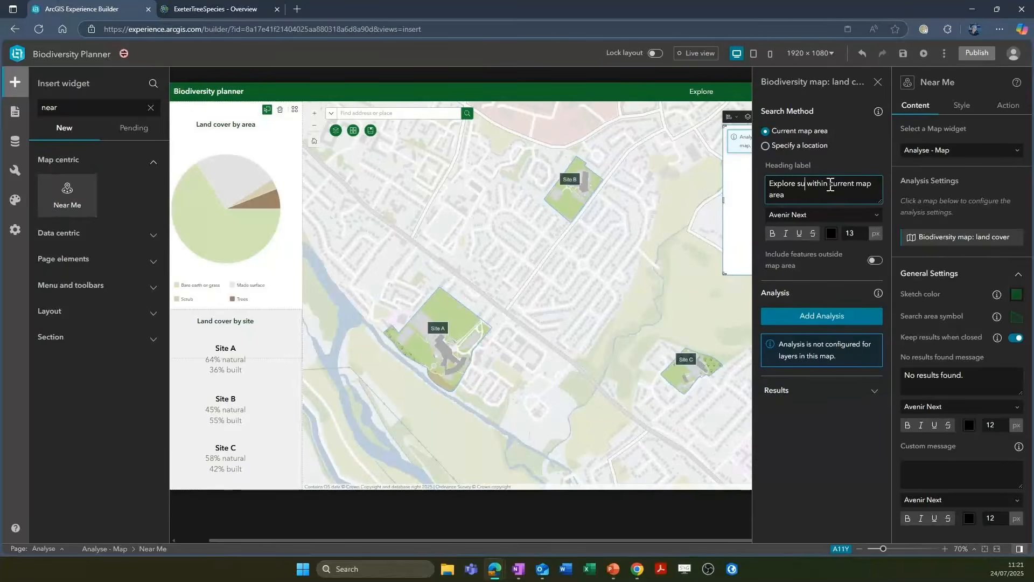
{"action": "type", "text": "ey results"}
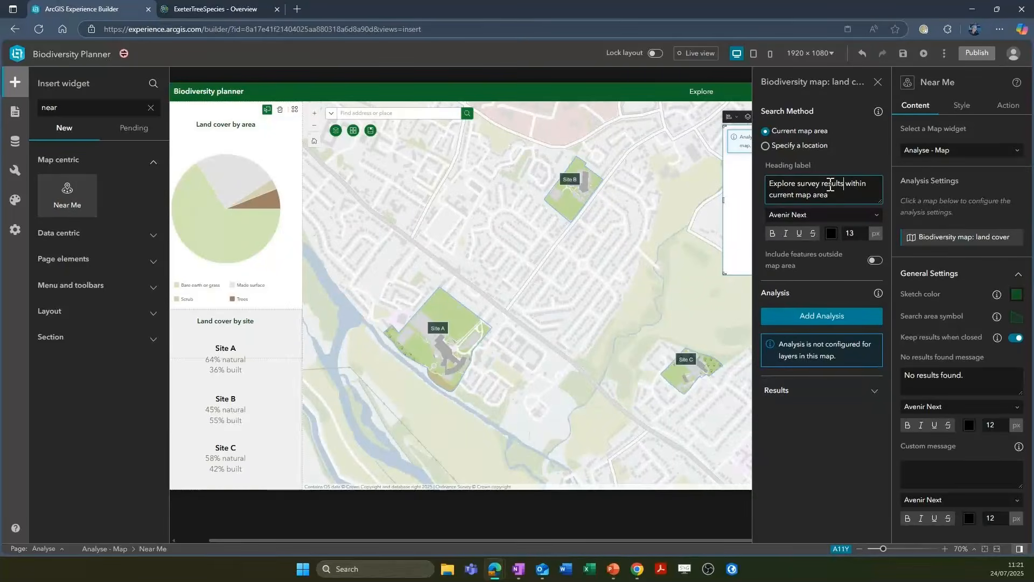
Add a Proximity analysis of the Groundtruthing survey results layer, using CreationDate as the display field
{"action": "left_click", "coordinate": [839, 319]}
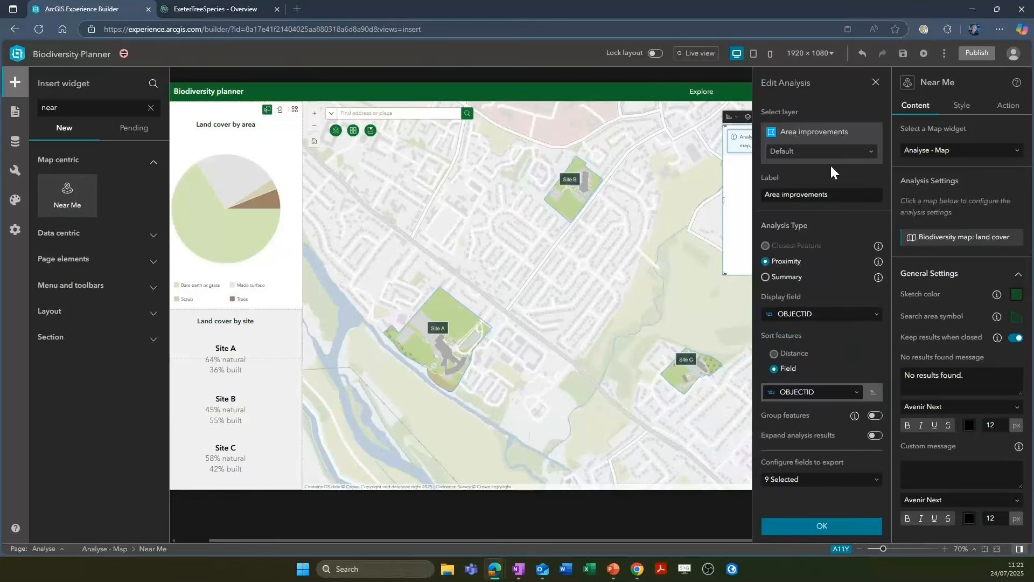
{"action": "left_click", "coordinate": [829, 138]}
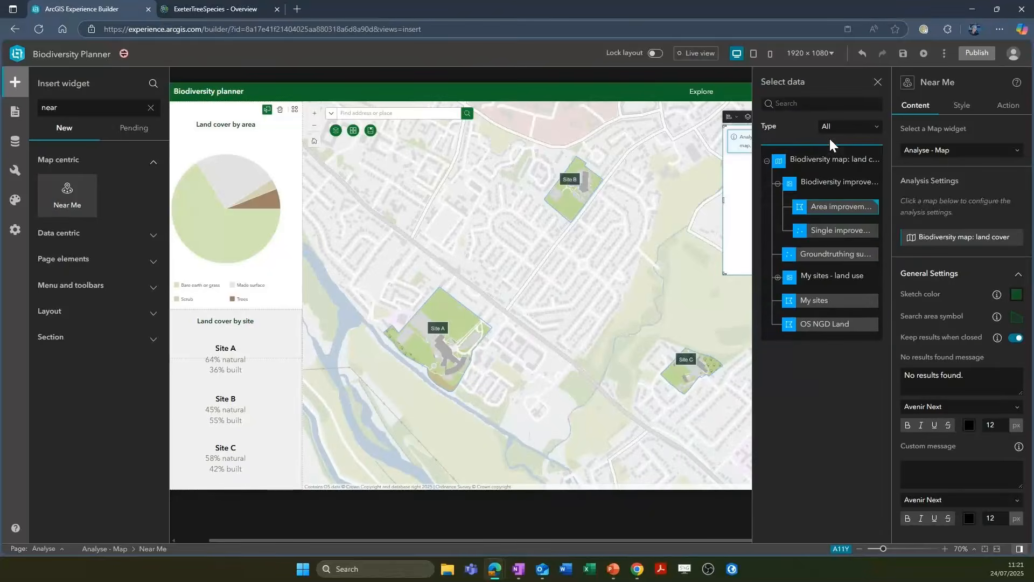
{"action": "left_click", "coordinate": [792, 256]}
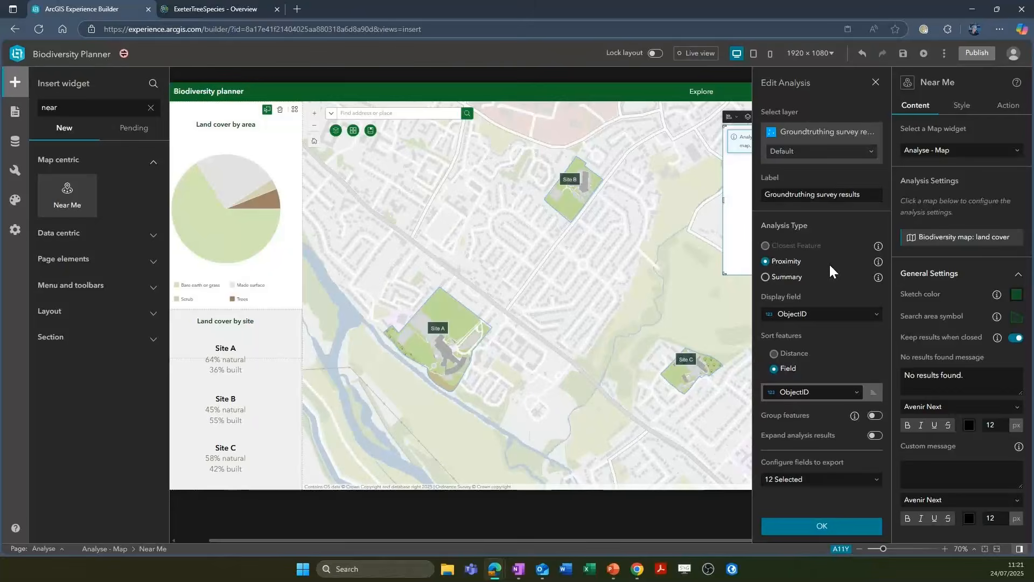
{"action": "left_click", "coordinate": [836, 319]}
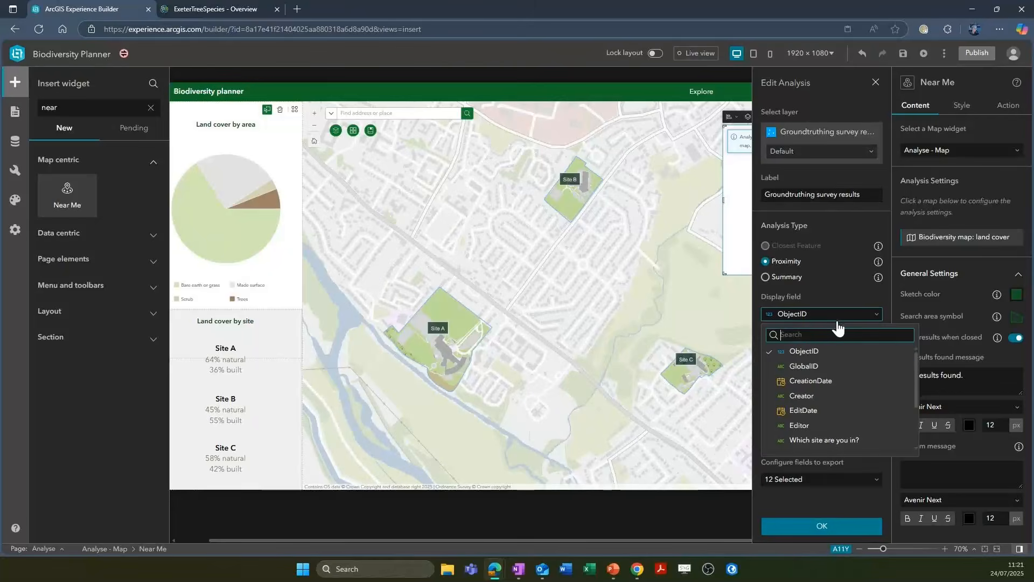
{"action": "left_click", "coordinate": [840, 382]}
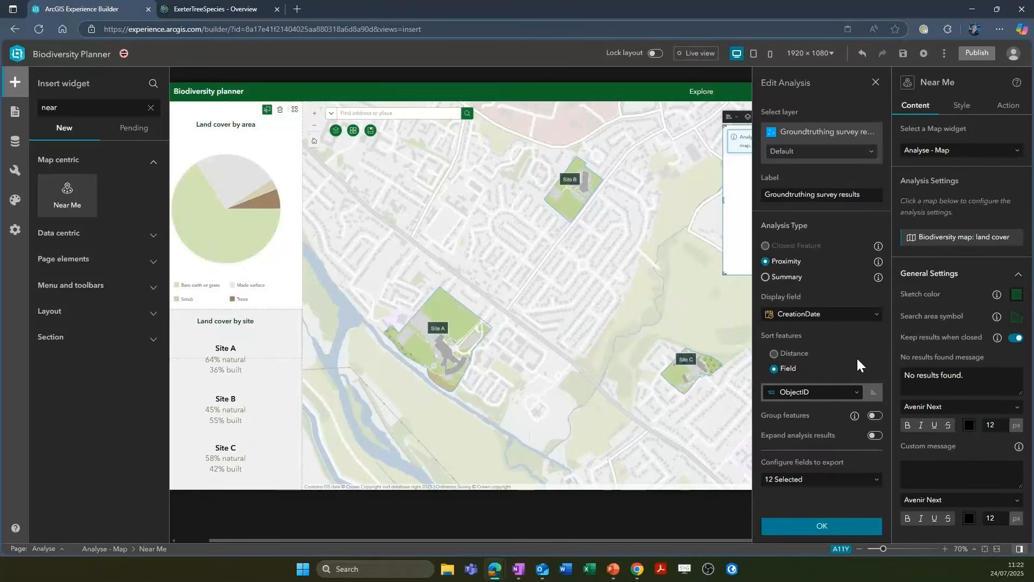
{"action": "left_click", "coordinate": [854, 526]}
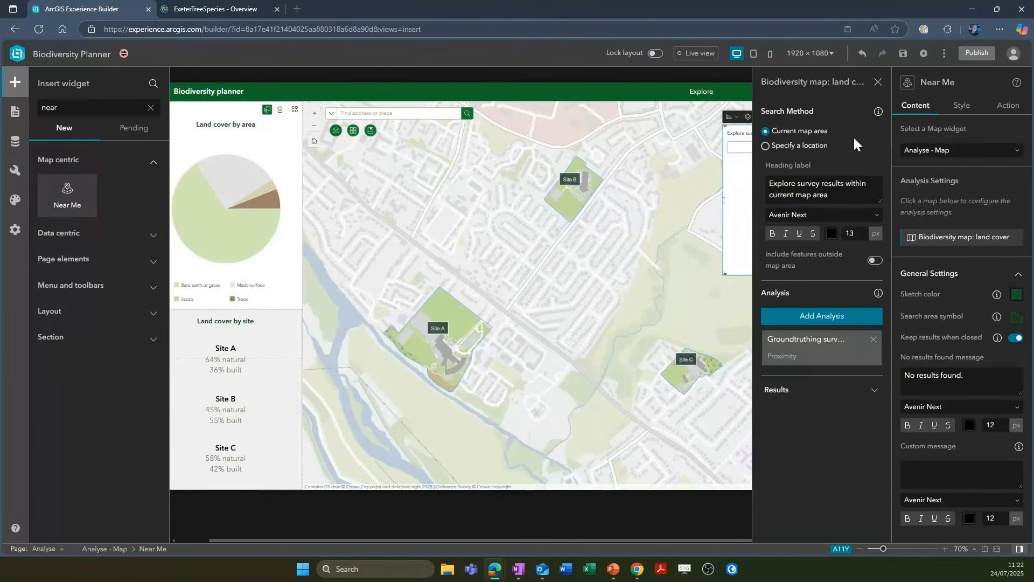
{"action": "left_click", "coordinate": [879, 82]}
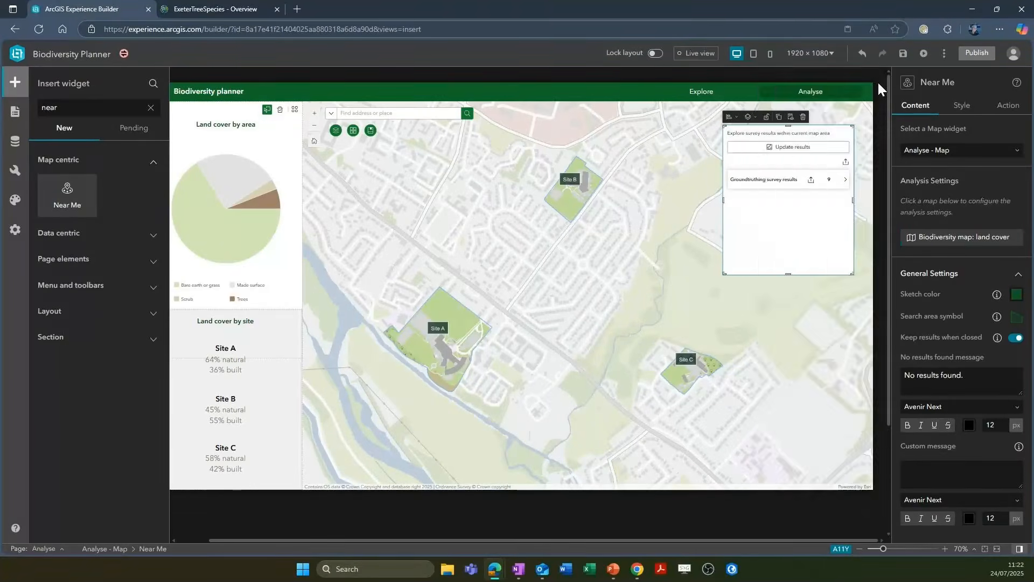
Turn on live view, update the Near Me results for Site A, and review the first groundtruthing survey record
{"action": "left_click", "coordinate": [710, 53]}
{"action": "scroll", "coordinate": [426, 324], "scroll_direction": "up", "scroll_amount": 3}
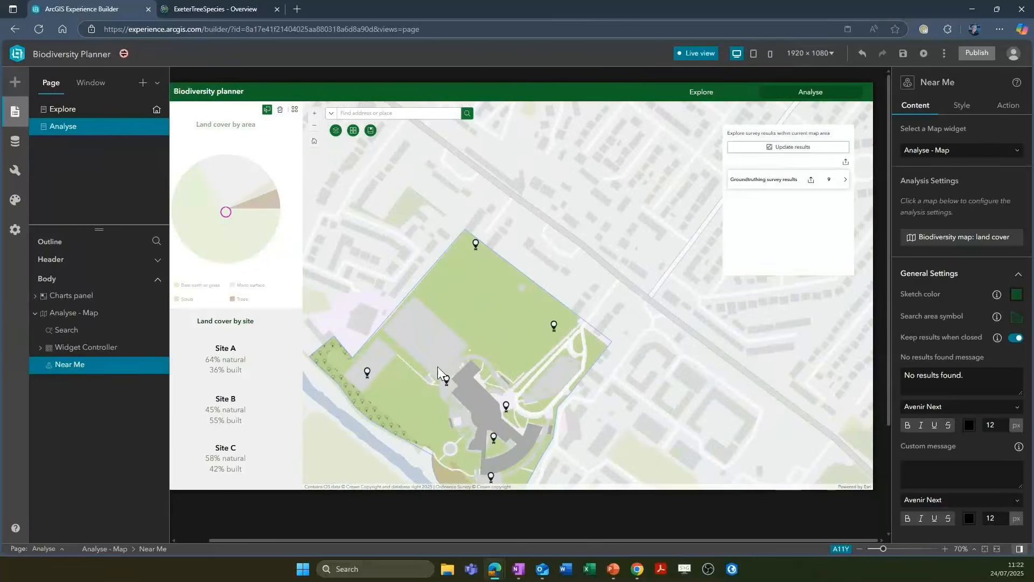
{"action": "left_click", "coordinate": [785, 148]}
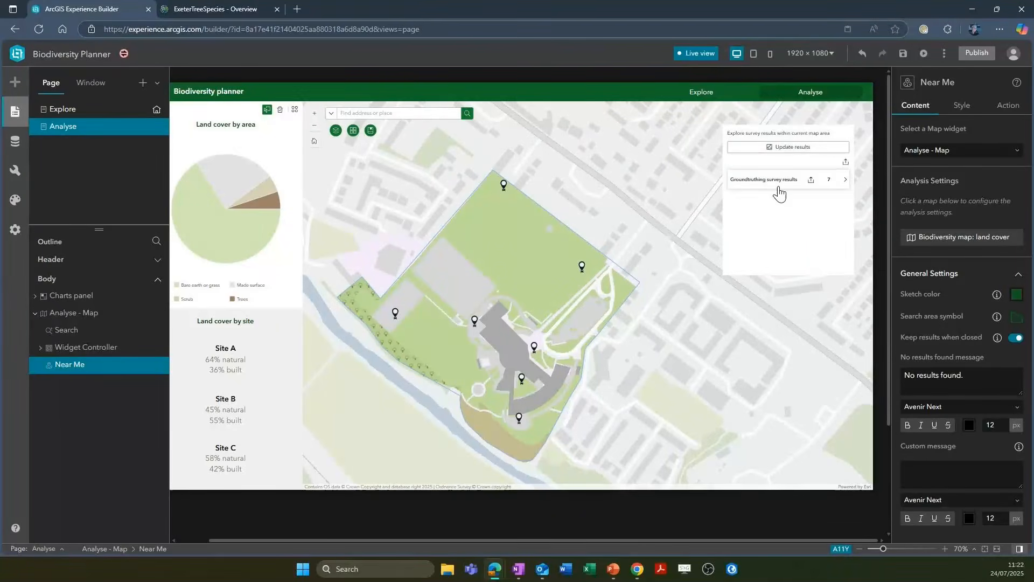
{"action": "left_click", "coordinate": [779, 183]}
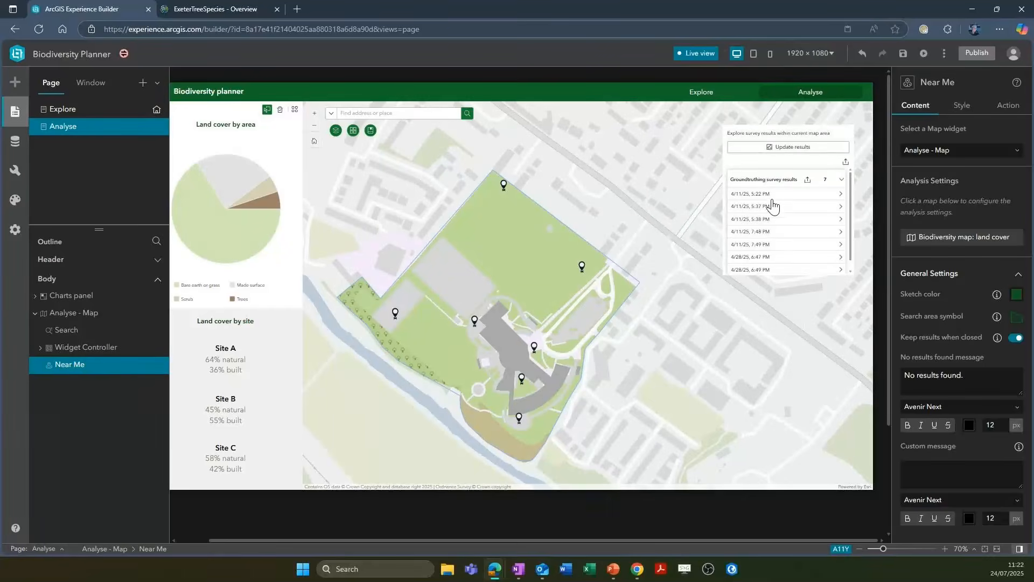
{"action": "left_click", "coordinate": [772, 195]}
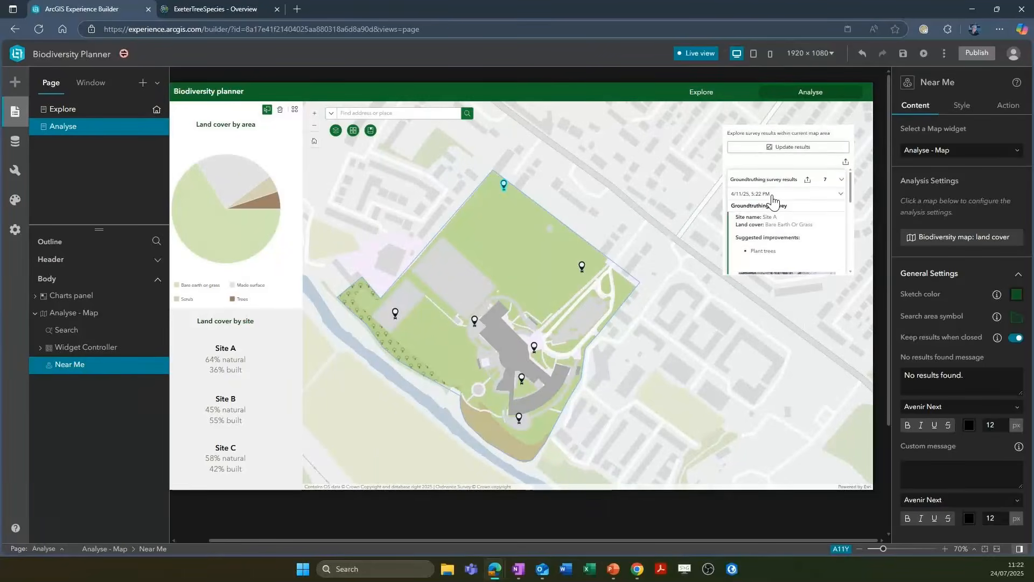
{"action": "scroll", "coordinate": [819, 231], "scroll_direction": "down", "scroll_amount": 2}
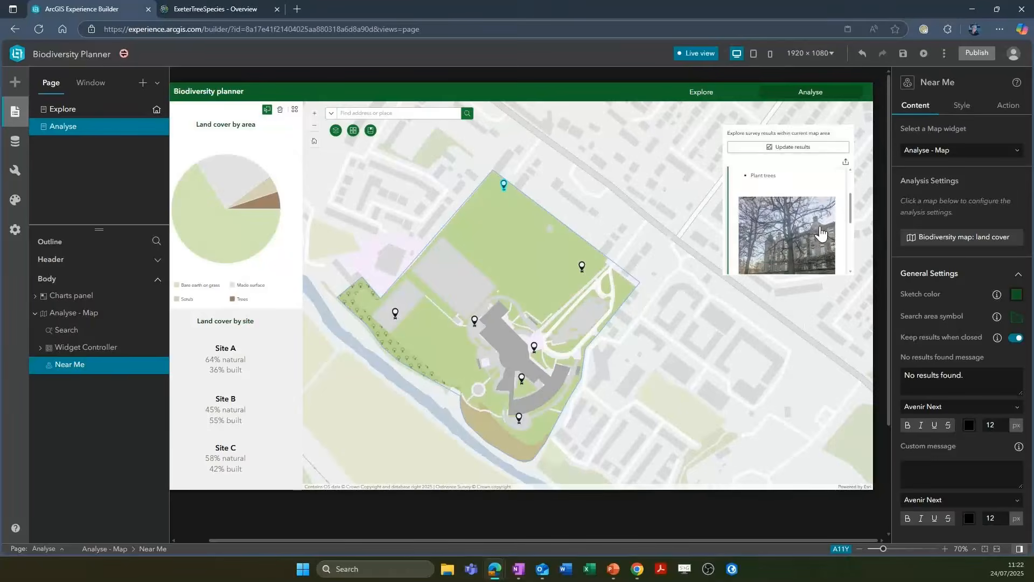
{"action": "scroll", "coordinate": [820, 232], "scroll_direction": "down", "scroll_amount": 5}
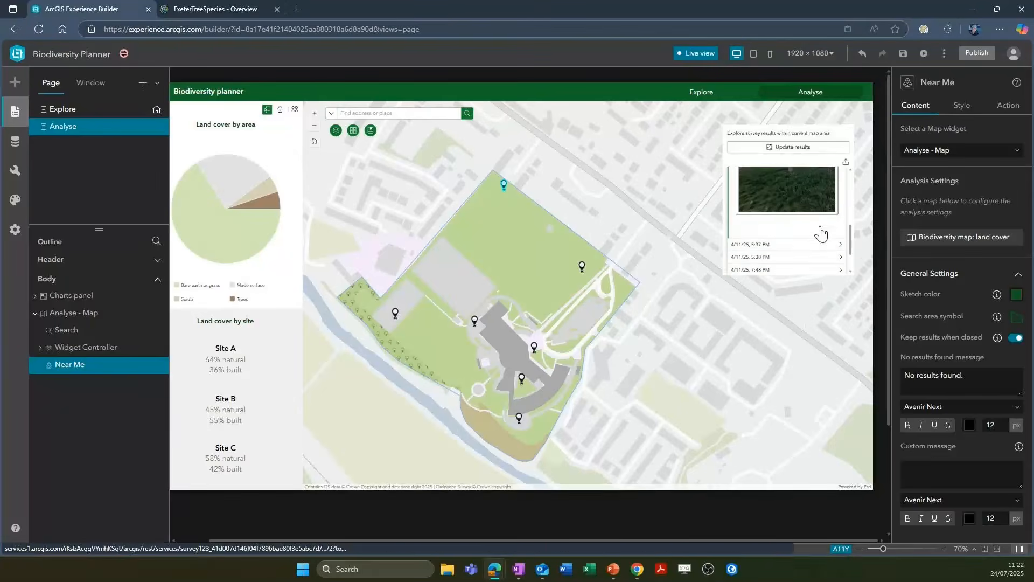
{"action": "scroll", "coordinate": [820, 232], "scroll_direction": "up", "scroll_amount": 7}
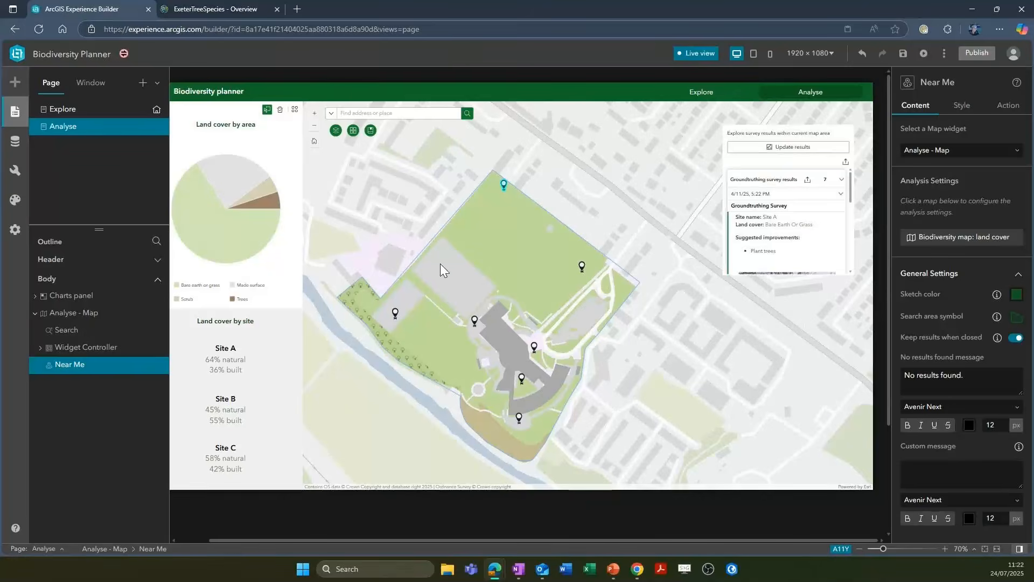
Move the Analyse map to Site C and update the Near Me survey results for that extent
{"action": "scroll", "coordinate": [440, 263], "scroll_direction": "down", "scroll_amount": 1}
{"action": "scroll", "coordinate": [440, 263], "scroll_direction": "down", "scroll_amount": 2}
{"action": "scroll", "coordinate": [503, 283], "scroll_direction": "up", "scroll_amount": 2}
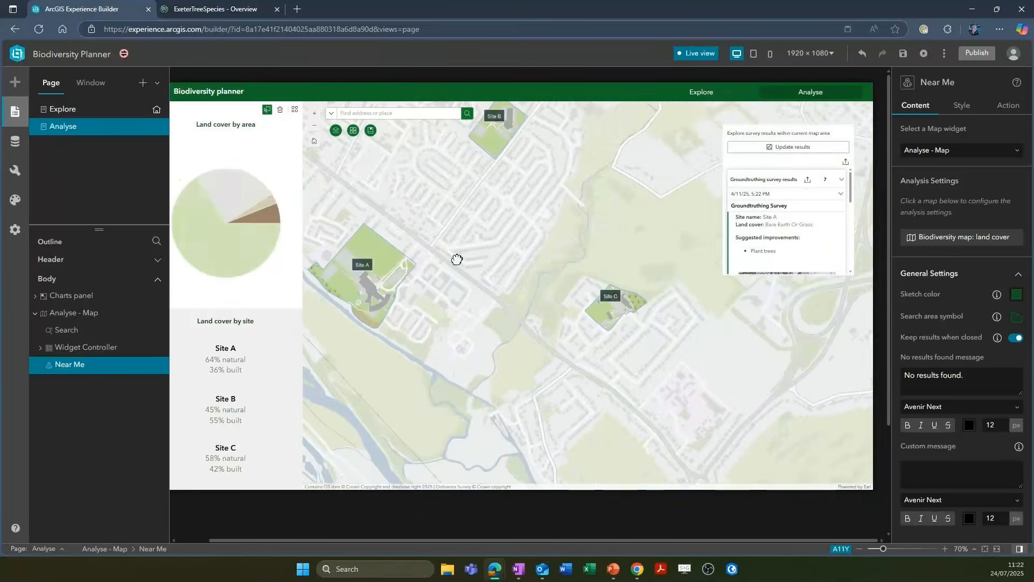
{"action": "scroll", "coordinate": [503, 280], "scroll_direction": "up", "scroll_amount": 3}
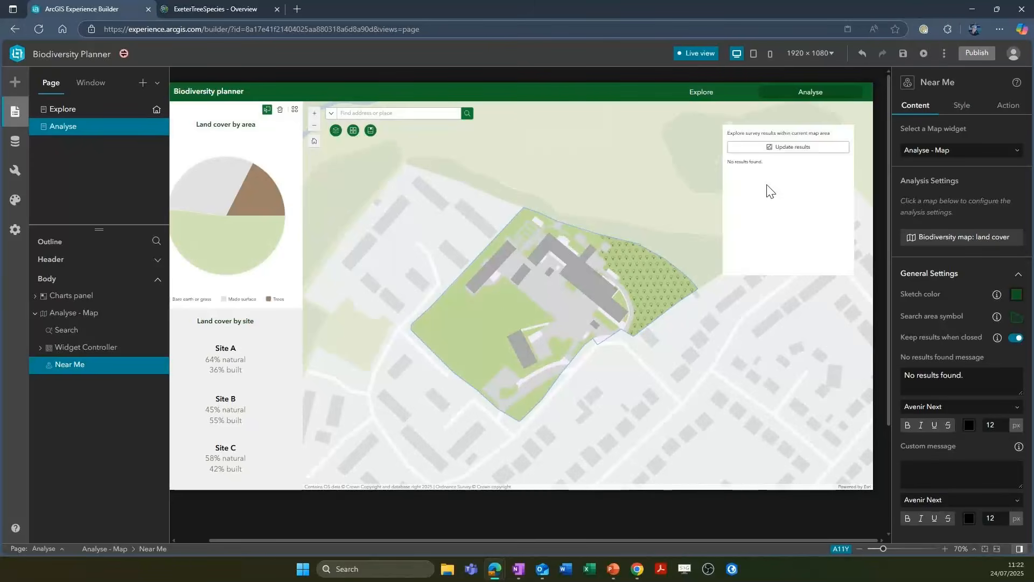
{"action": "left_click_drag", "start_coordinate": [648, 247], "coordinate": [637, 249]}
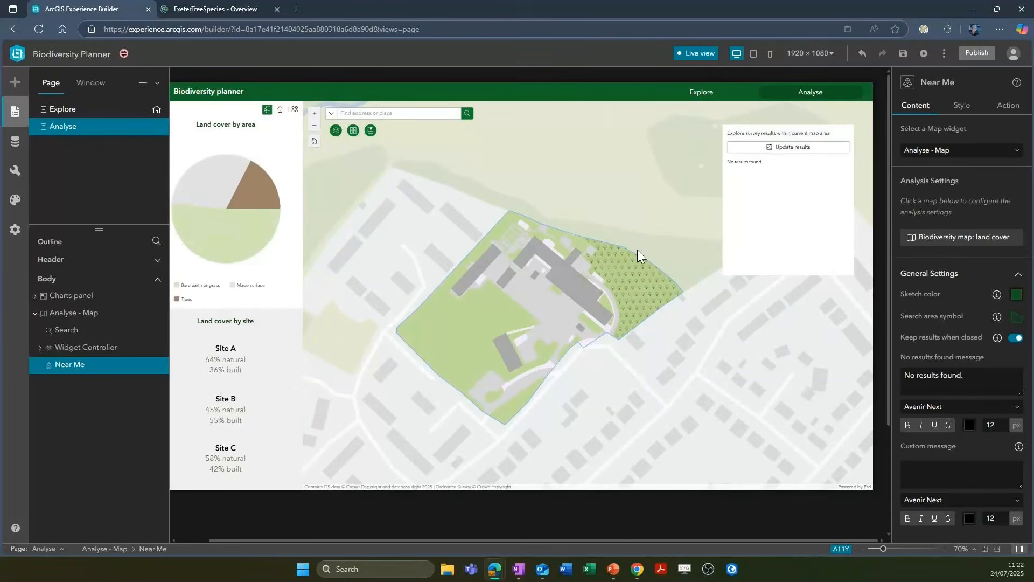
Turn off live view, add a Survey widget over the Analyse map below the Near Me results, and widen it
{"action": "left_click", "coordinate": [698, 59]}
{"action": "left_click", "coordinate": [16, 83]}
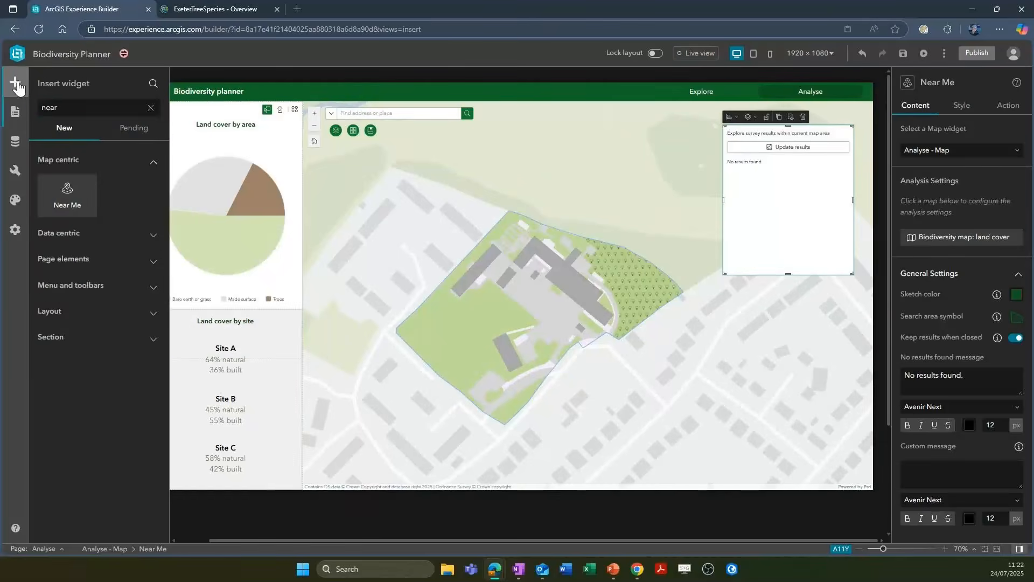
{"action": "left_click", "coordinate": [152, 108]}
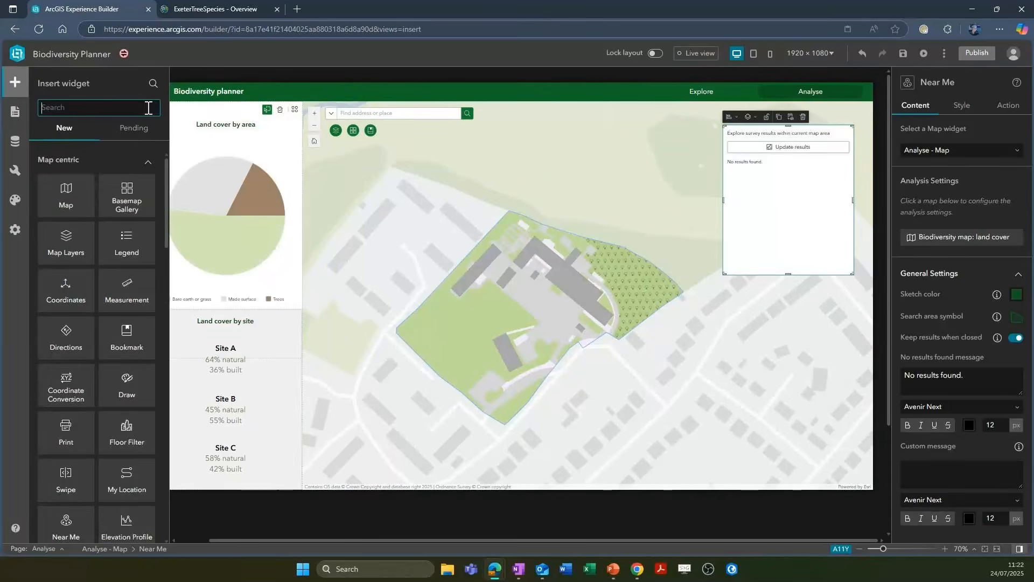
{"action": "type", "text": "survey"}
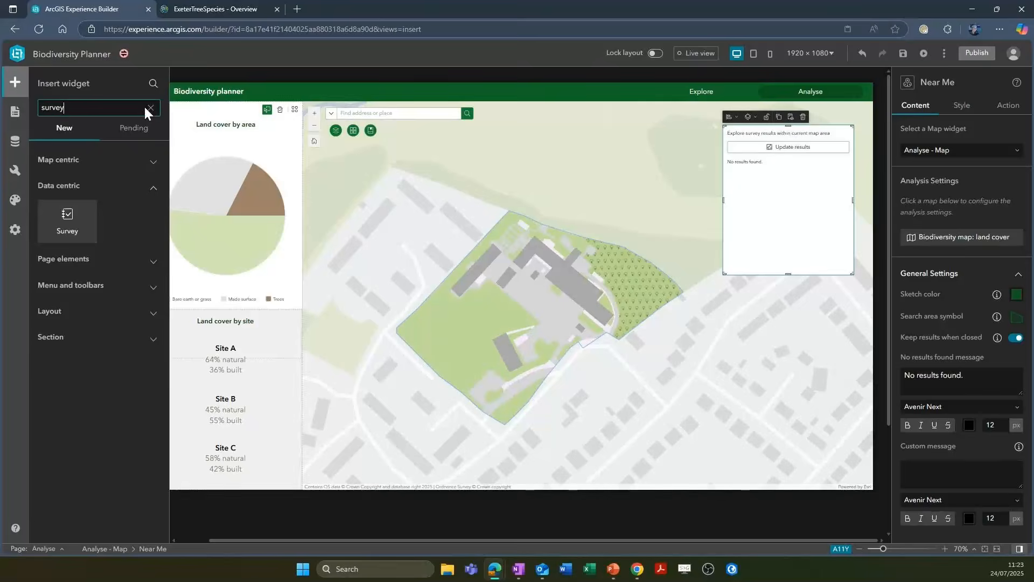
{"action": "left_click_drag", "start_coordinate": [76, 231], "coordinate": [793, 393]}
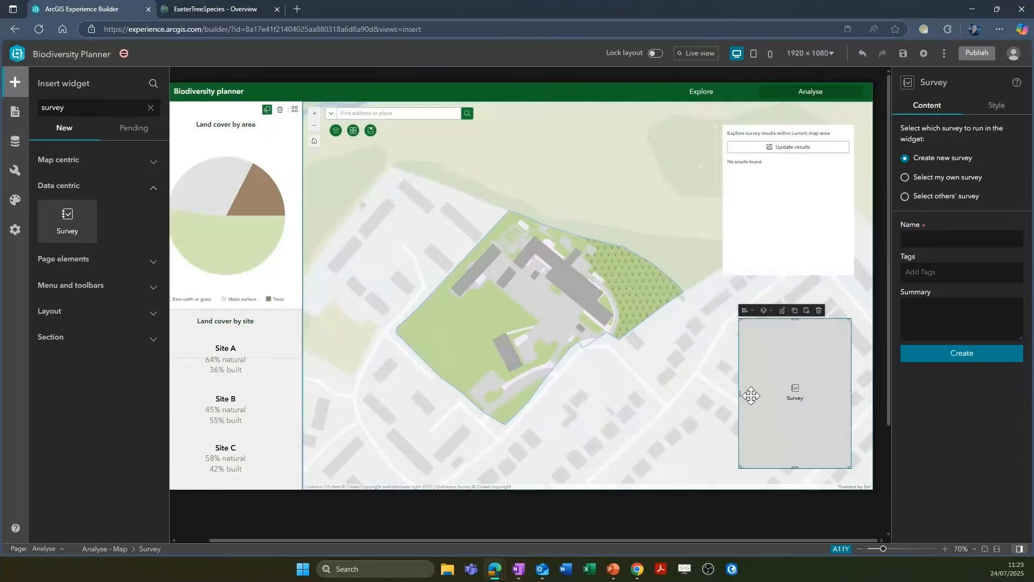
{"action": "left_click_drag", "start_coordinate": [715, 393], "coordinate": [661, 394]}
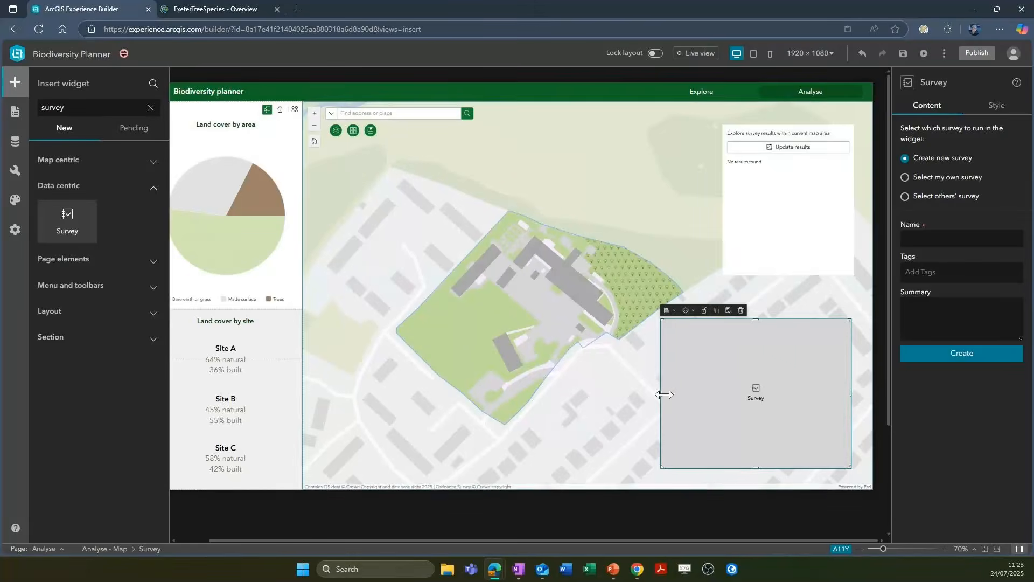
Insert the existing Ground truthing Survey, owned by another user, into the Survey widget
{"action": "left_click", "coordinate": [931, 200]}
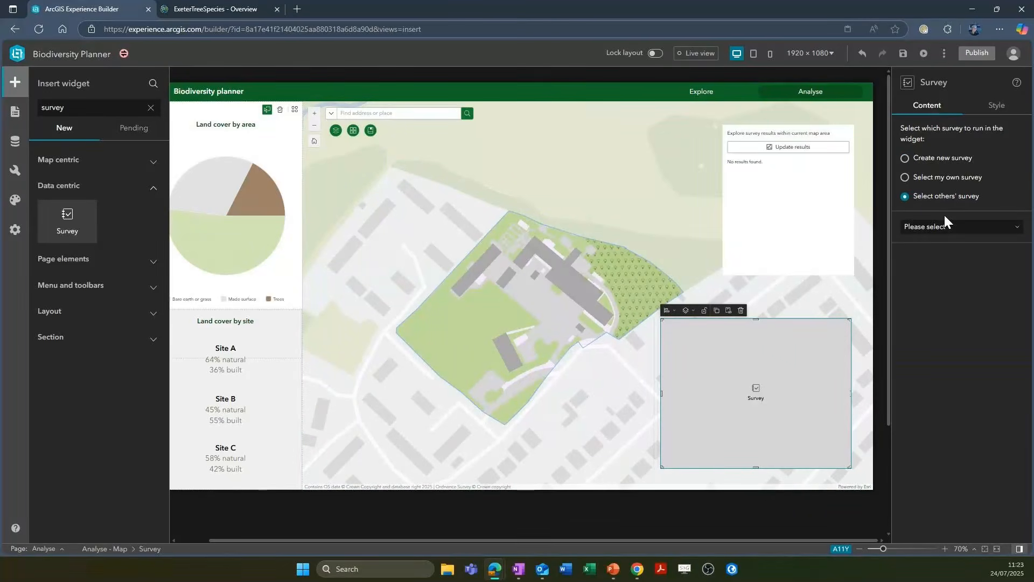
{"action": "left_click", "coordinate": [948, 229]}
{"action": "type", "text": "gr"}
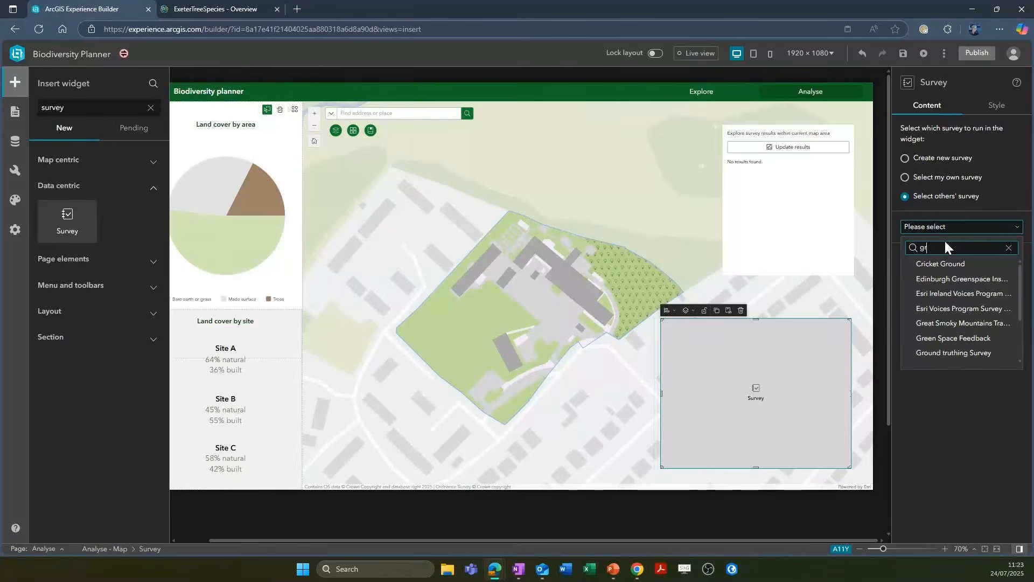
{"action": "type", "text": "ound"}
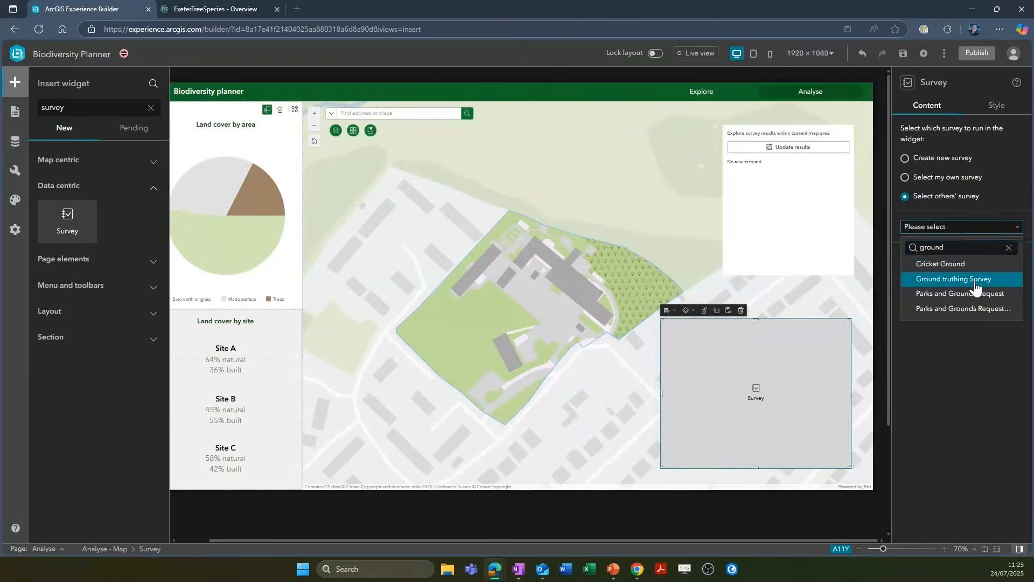
{"action": "left_click", "coordinate": [954, 279]}
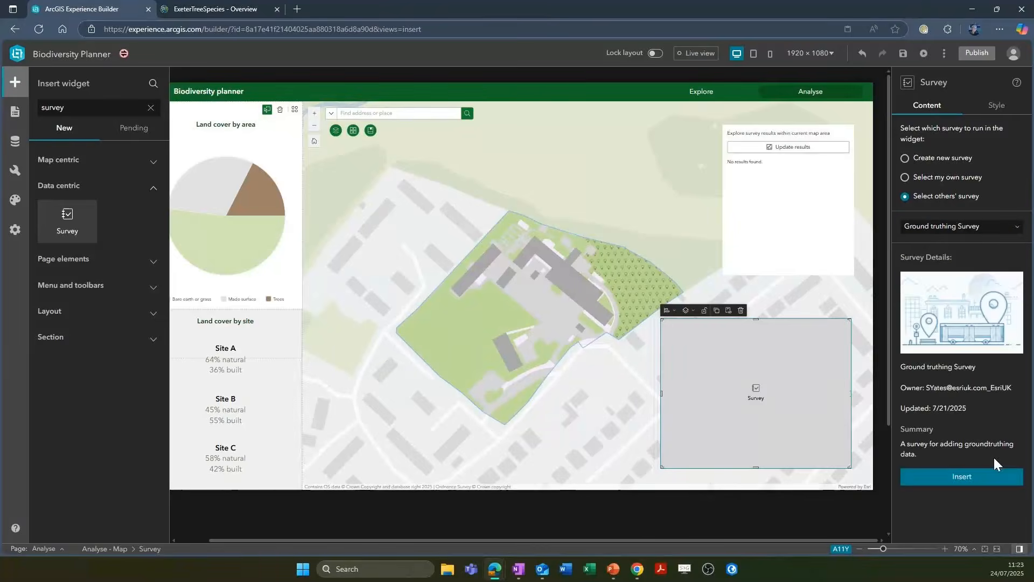
{"action": "left_click", "coordinate": [995, 477]}
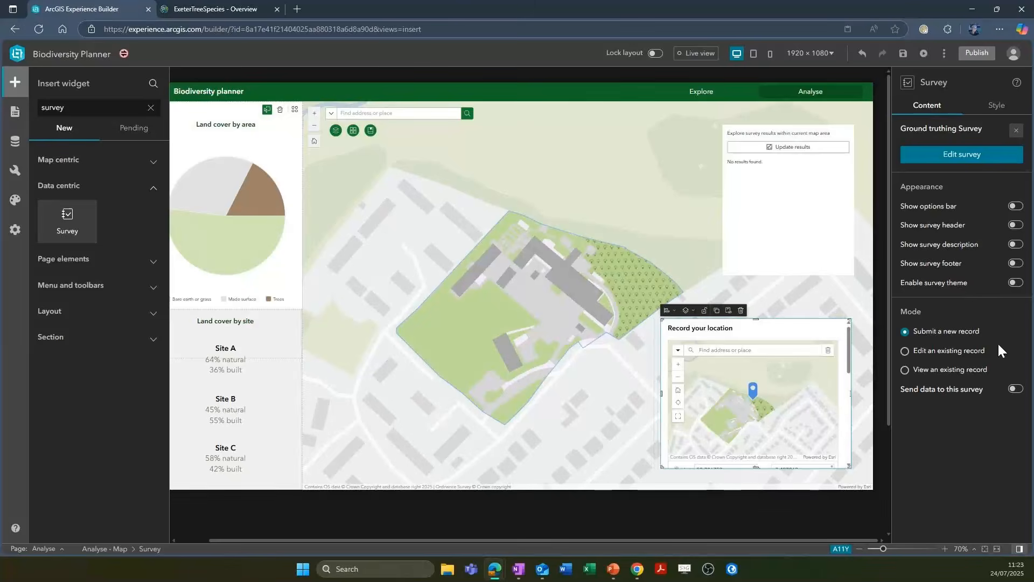
Enable sending data to the survey, with the land cover map's OS NGD Land layer as the source layer
{"action": "left_click", "coordinate": [1015, 392]}
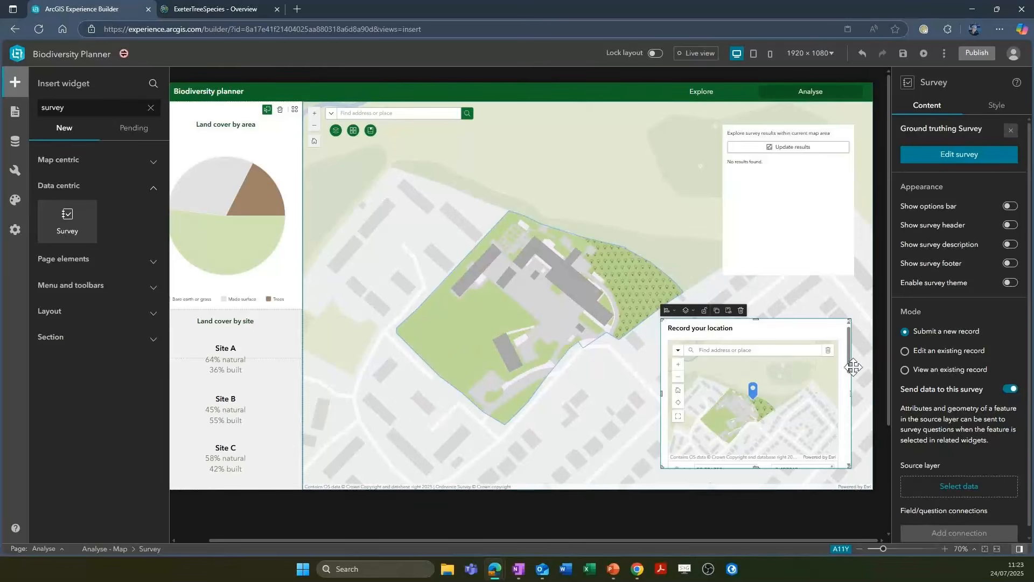
{"action": "scroll", "coordinate": [994, 370], "scroll_direction": "down", "scroll_amount": 1}
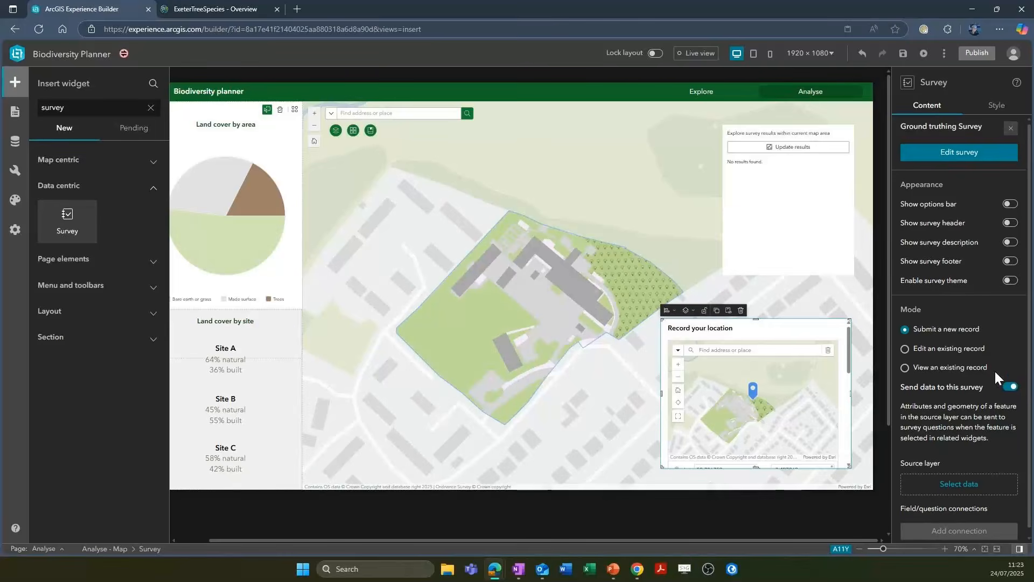
{"action": "left_click", "coordinate": [985, 477]}
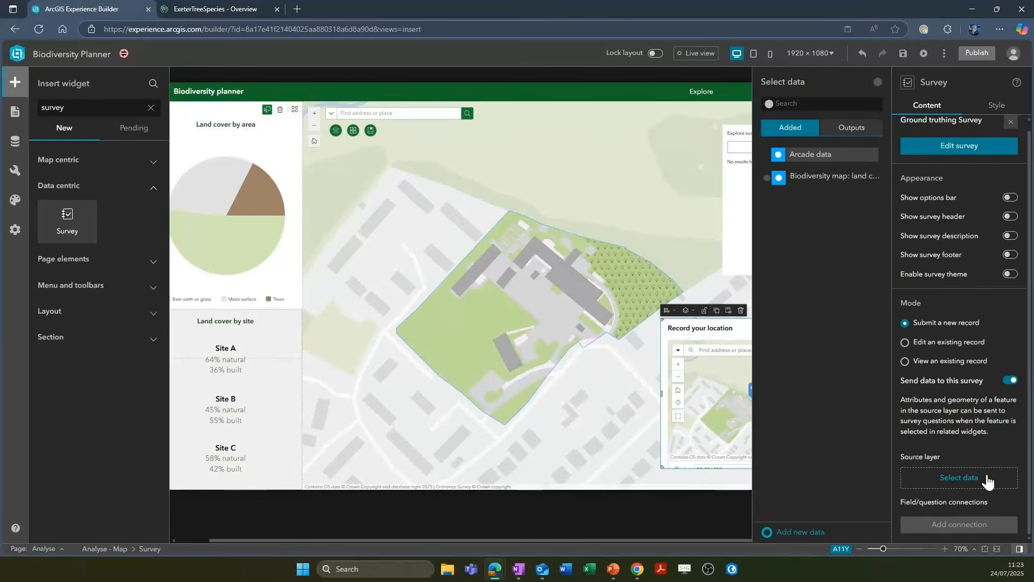
{"action": "left_click", "coordinate": [767, 179]}
{"action": "left_click", "coordinate": [779, 256]}
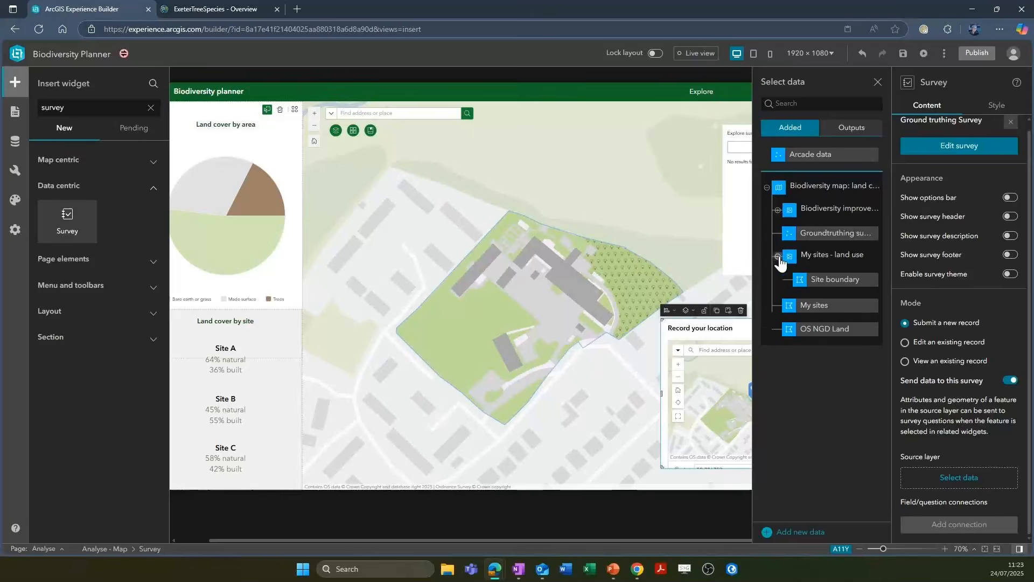
{"action": "left_click", "coordinate": [813, 333]}
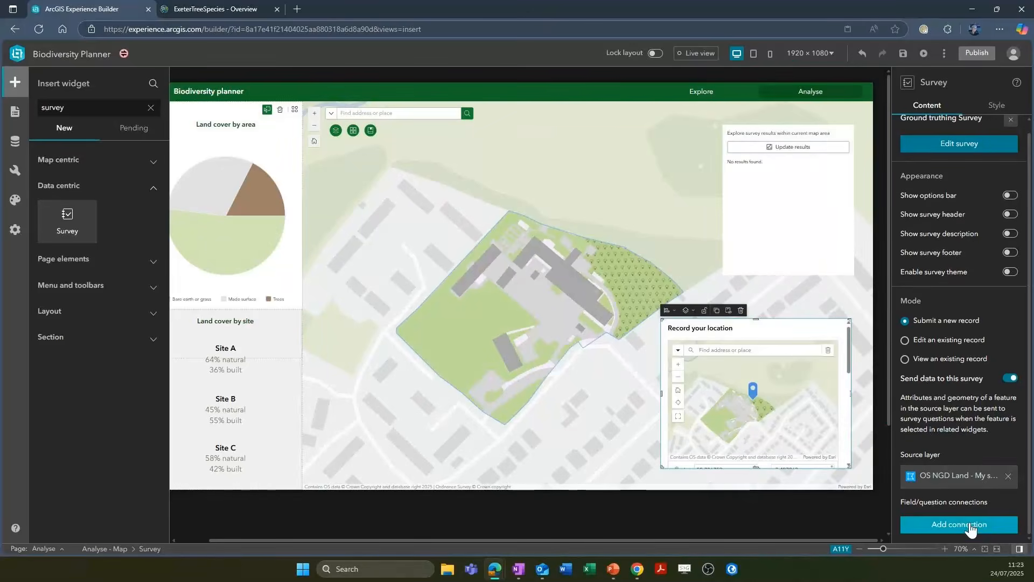
Add a connection from the Site name field to the survey question "Which site are you in?"
{"action": "left_click", "coordinate": [972, 531]}
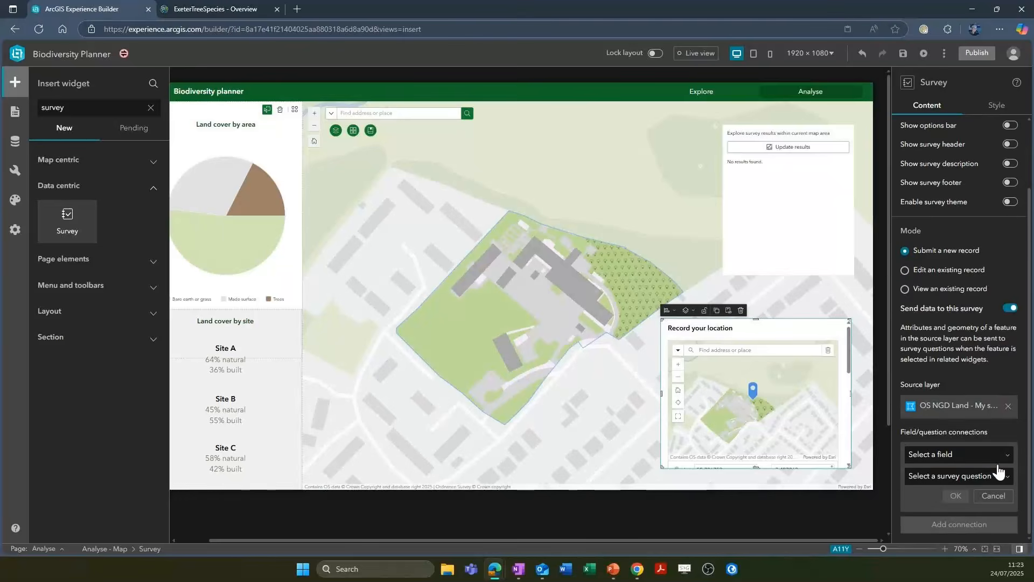
{"action": "left_click", "coordinate": [1000, 474]}
{"action": "scroll", "coordinate": [932, 405], "scroll_direction": "down", "scroll_amount": 10}
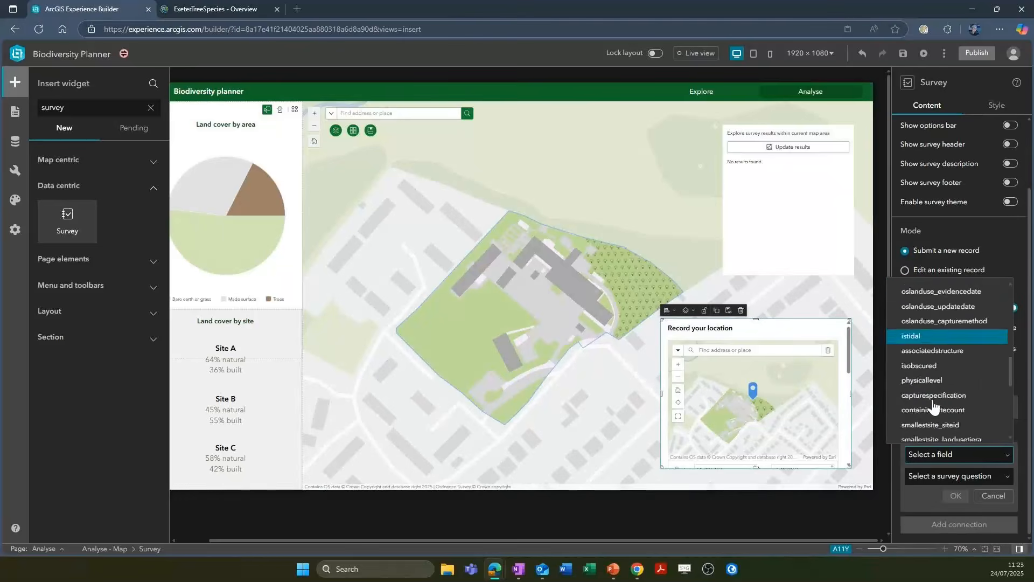
{"action": "scroll", "coordinate": [934, 407], "scroll_direction": "down", "scroll_amount": 5}
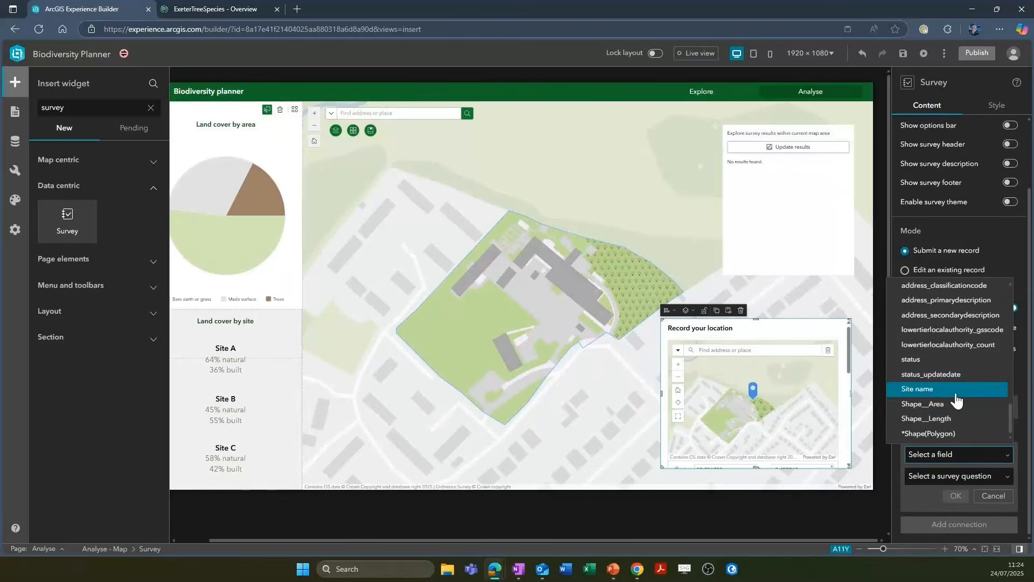
{"action": "left_click", "coordinate": [953, 397]}
{"action": "left_click", "coordinate": [997, 478]}
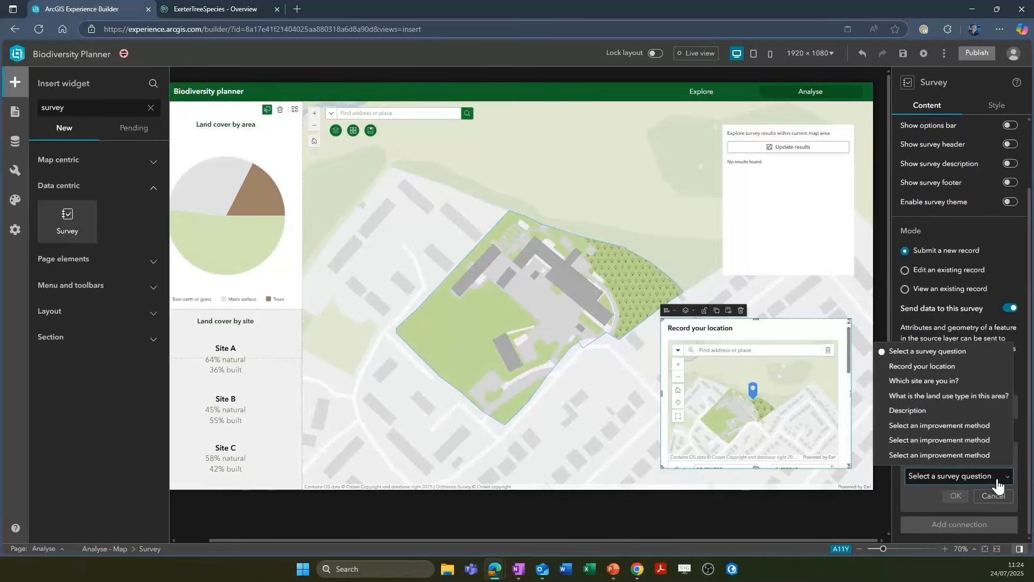
{"action": "left_click", "coordinate": [966, 380]}
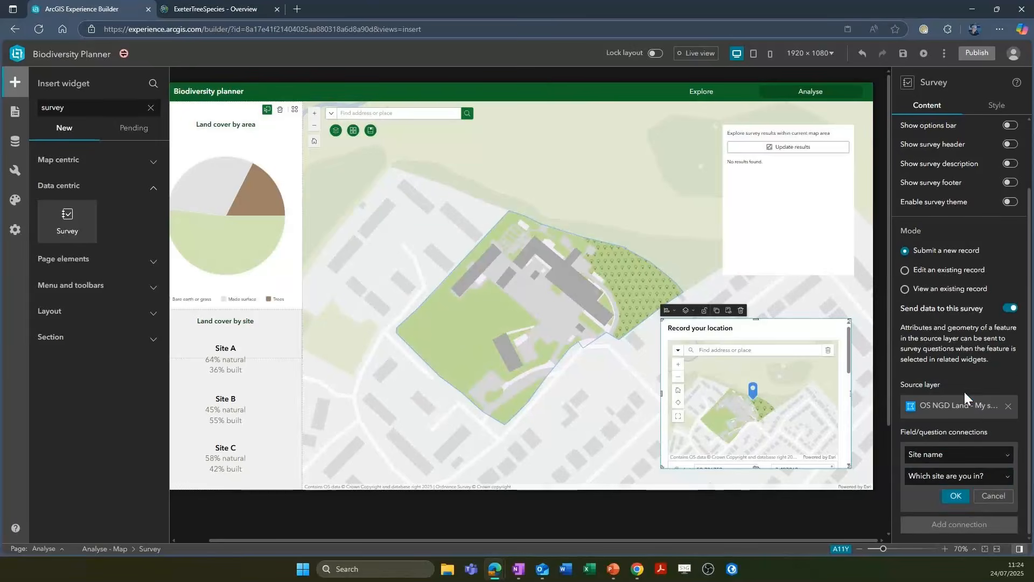
{"action": "left_click", "coordinate": [963, 496]}
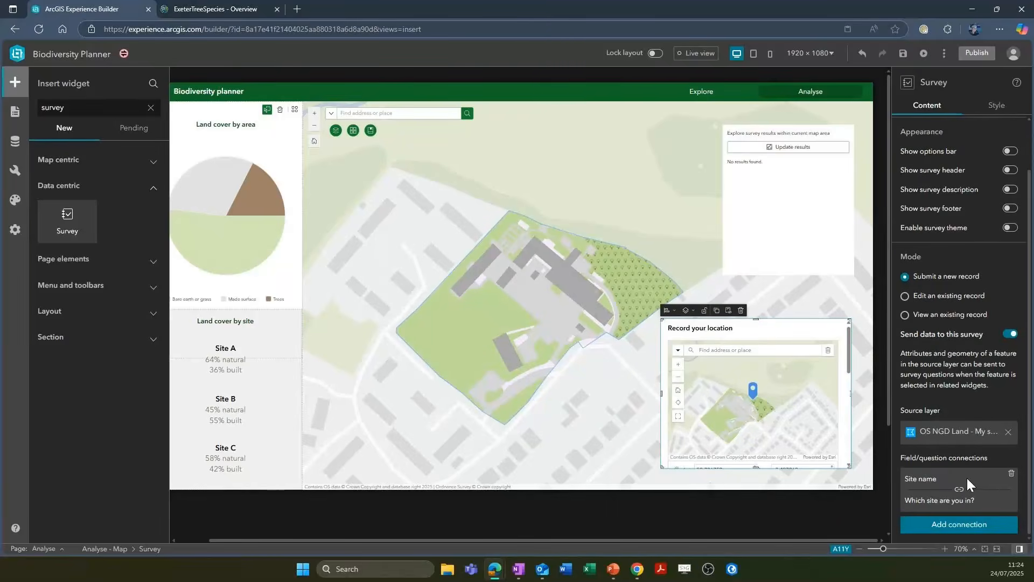
Turn on live view, select the Trees area of Site C on the map, and check the survey's site answer
{"action": "left_click", "coordinate": [713, 54]}
{"action": "scroll", "coordinate": [612, 275], "scroll_direction": "up", "scroll_amount": 2}
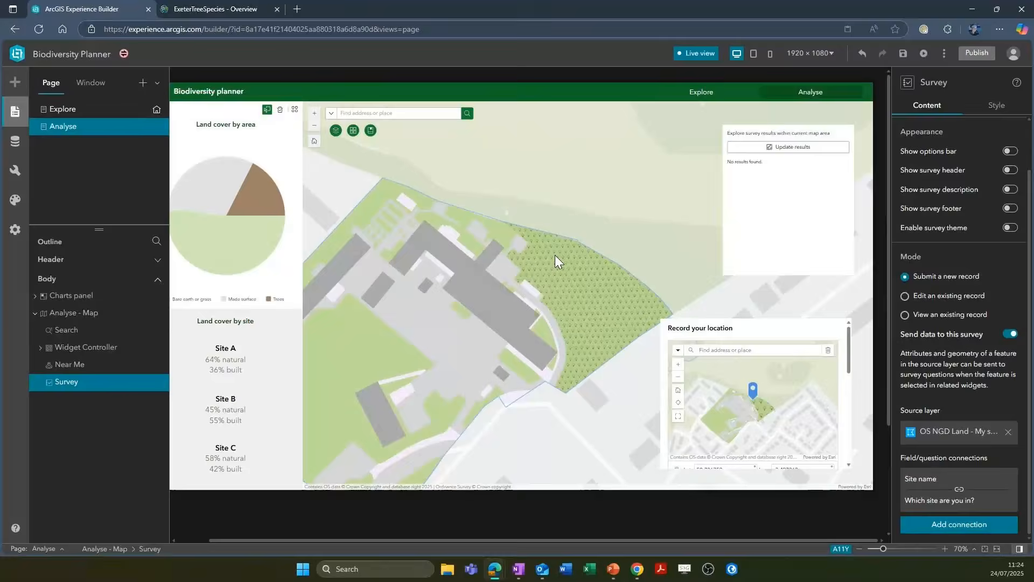
{"action": "left_click", "coordinate": [554, 254]}
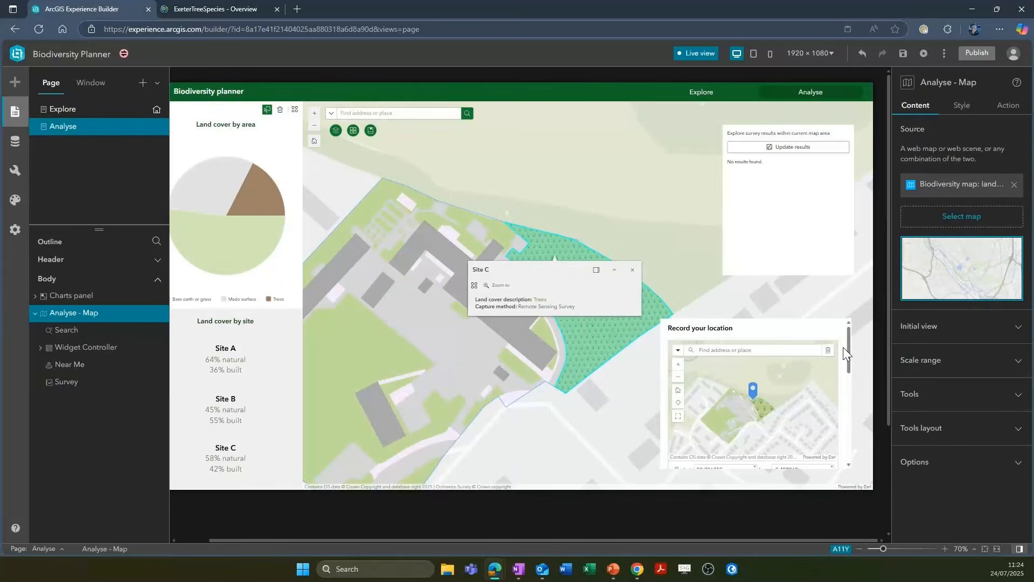
{"action": "left_click_drag", "start_coordinate": [849, 340], "coordinate": [849, 406]}
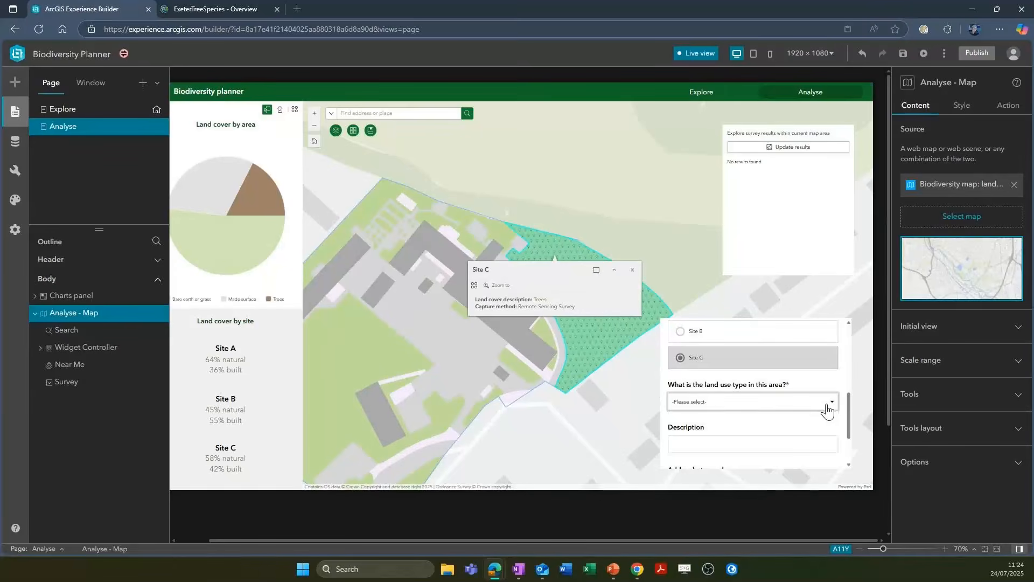
Set the survey's land use type to Non-Coniferous Trees And Scrub and submit the response
{"action": "left_click", "coordinate": [825, 402]}
{"action": "scroll", "coordinate": [781, 440], "scroll_direction": "down", "scroll_amount": 1}
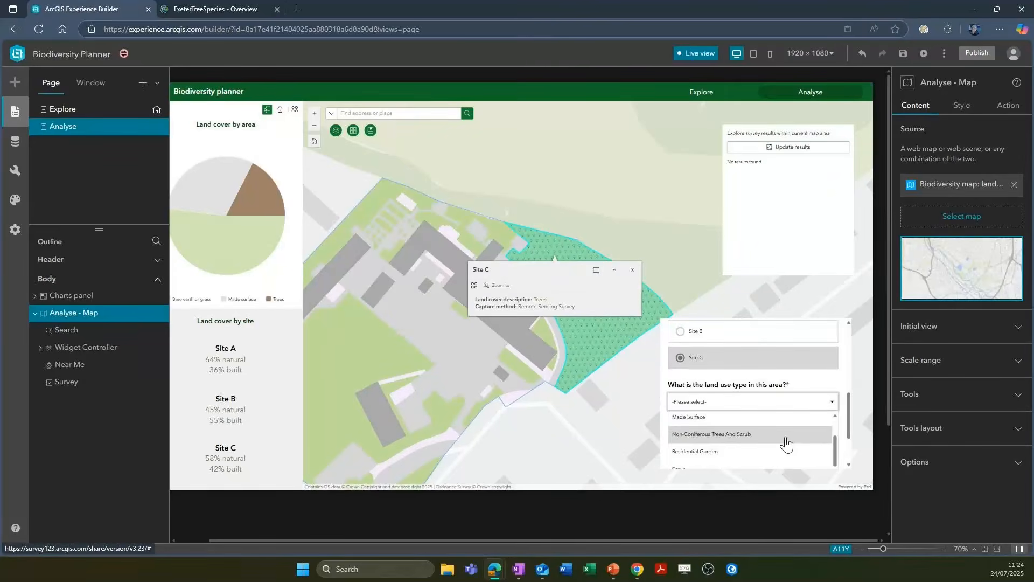
{"action": "left_click", "coordinate": [781, 440]}
{"action": "scroll", "coordinate": [781, 435], "scroll_direction": "down", "scroll_amount": 1}
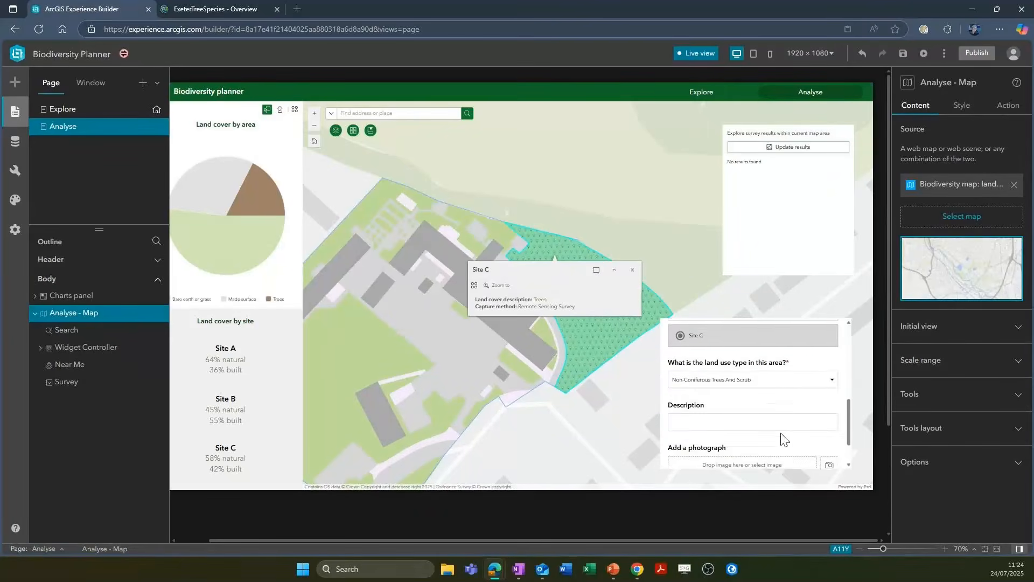
{"action": "scroll", "coordinate": [733, 399], "scroll_direction": "down", "scroll_amount": 1}
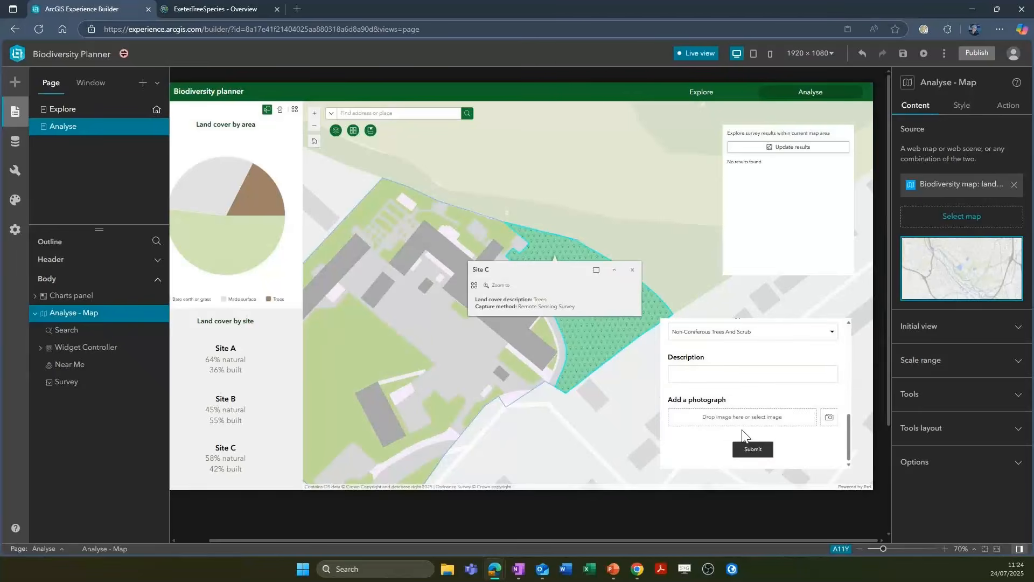
{"action": "left_click", "coordinate": [749, 447]}
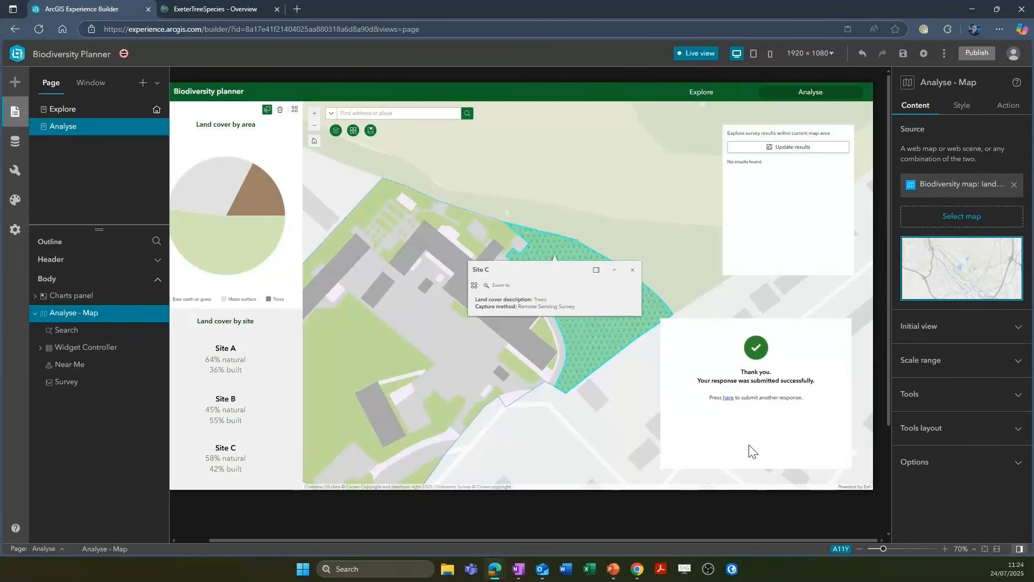
Update the Near Me results for the whole Site C extent and review the newly submitted groundtruthing record
{"action": "scroll", "coordinate": [567, 344], "scroll_direction": "down", "scroll_amount": 1}
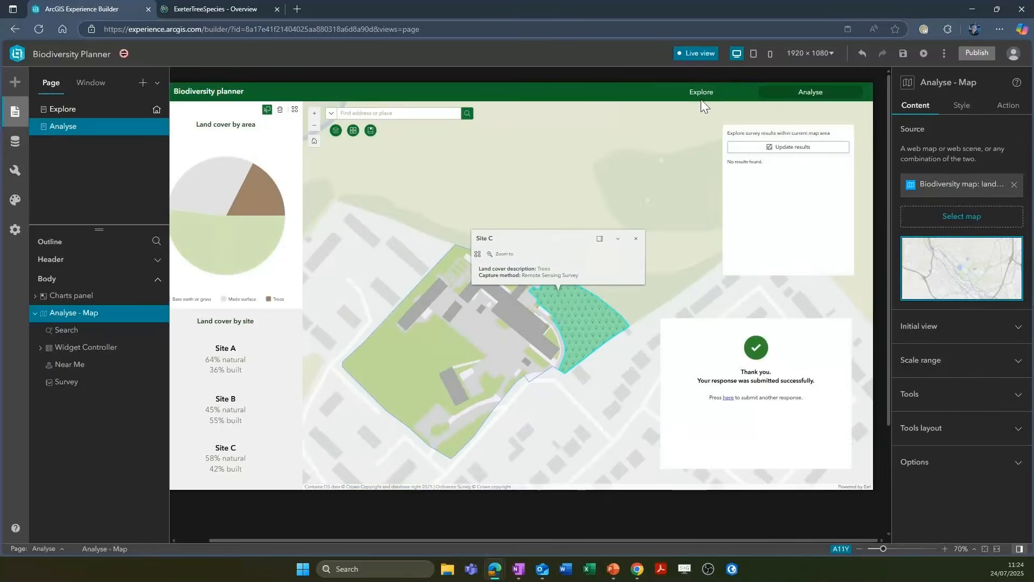
{"action": "left_click", "coordinate": [759, 147]}
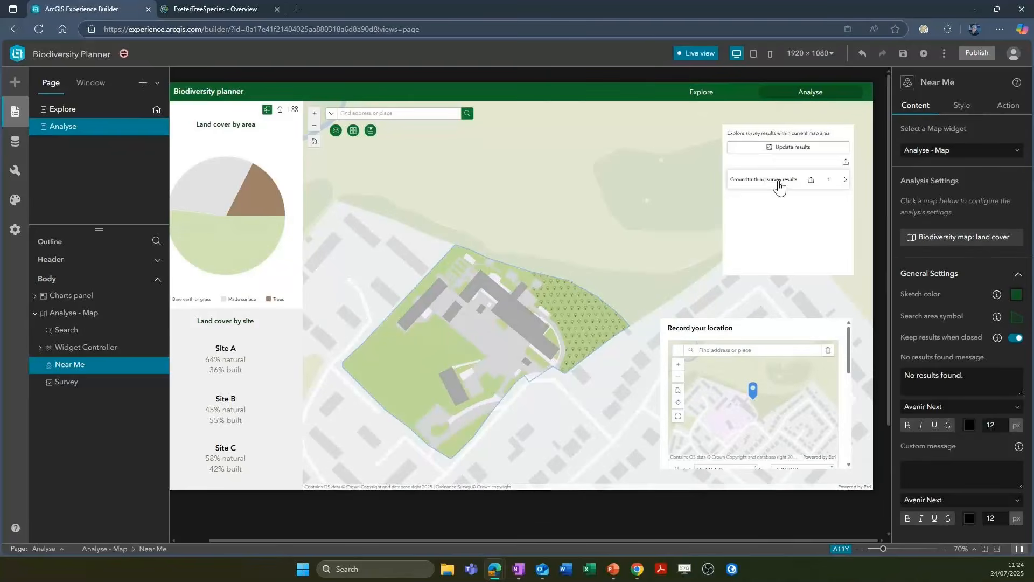
{"action": "left_click", "coordinate": [779, 183]}
{"action": "left_click", "coordinate": [780, 197]}
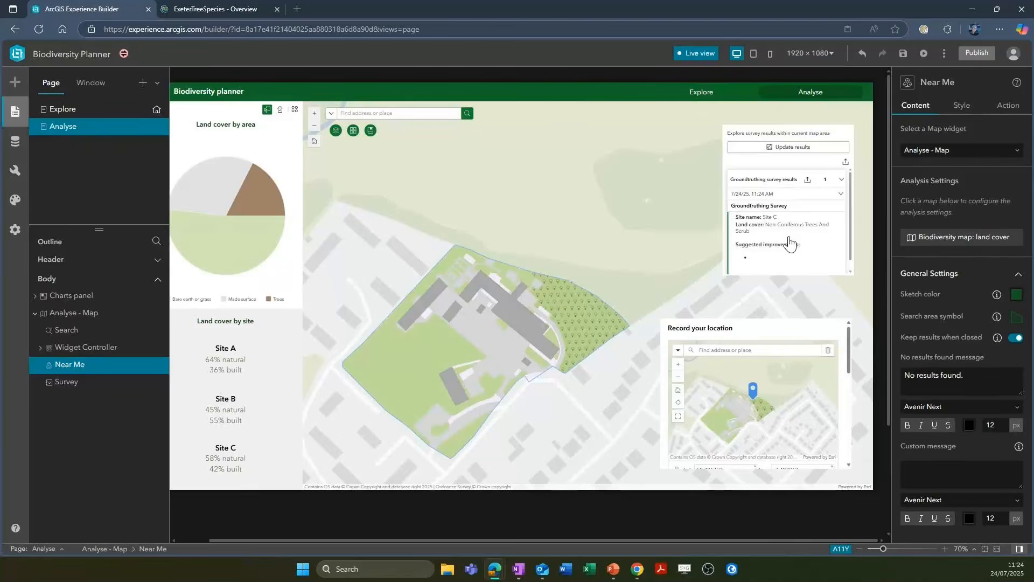
{"action": "scroll", "coordinate": [790, 243], "scroll_direction": "down", "scroll_amount": 1}
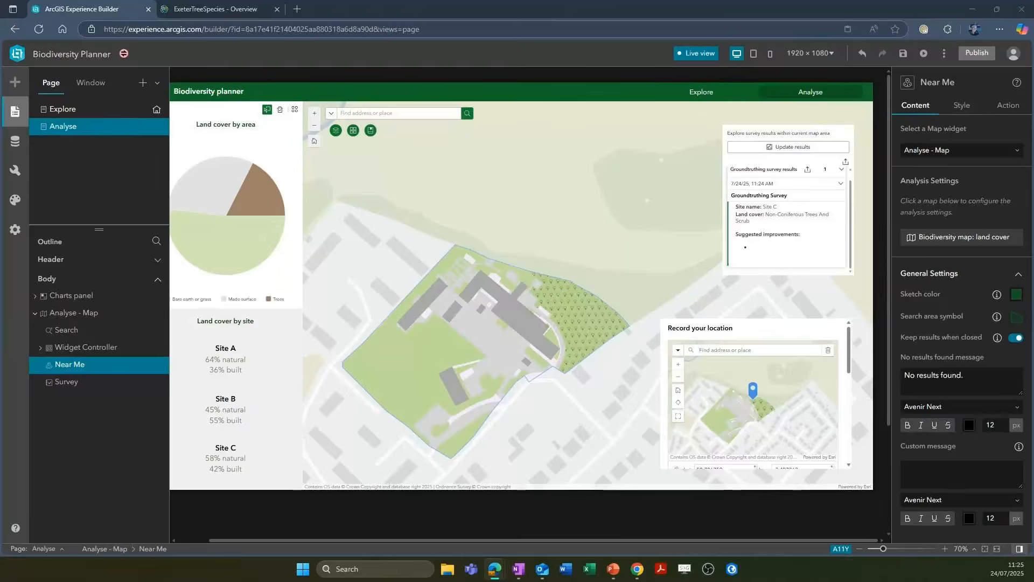
{"action": "key", "text": "alt+Tab"}
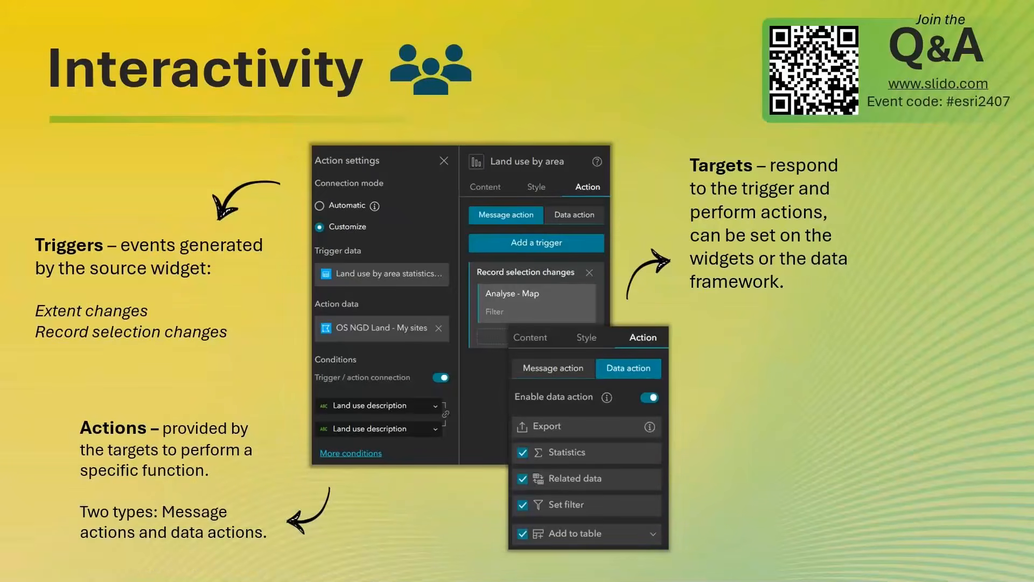
{"action": "key", "text": "Right"}
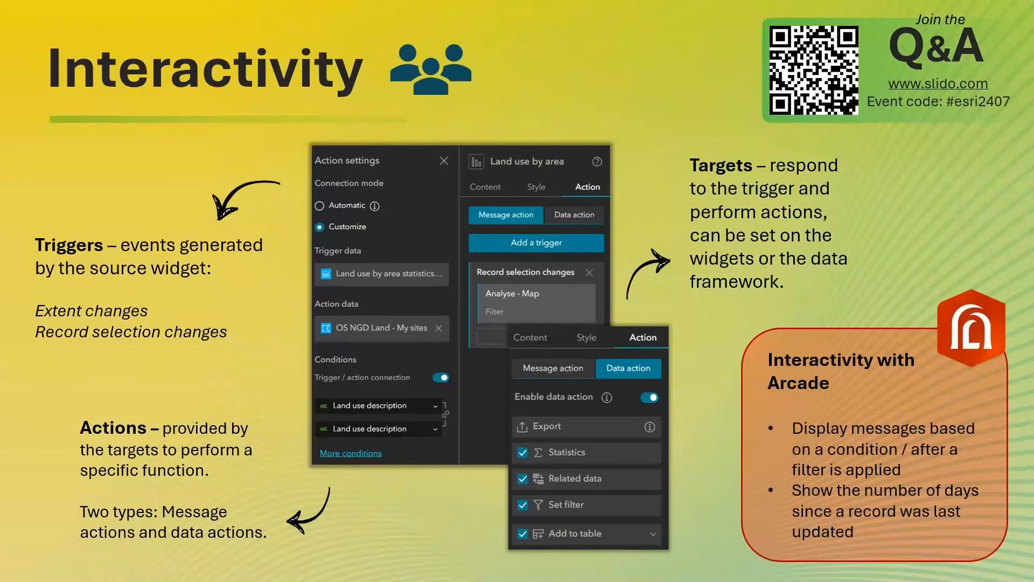
{"action": "key", "text": "Right"}
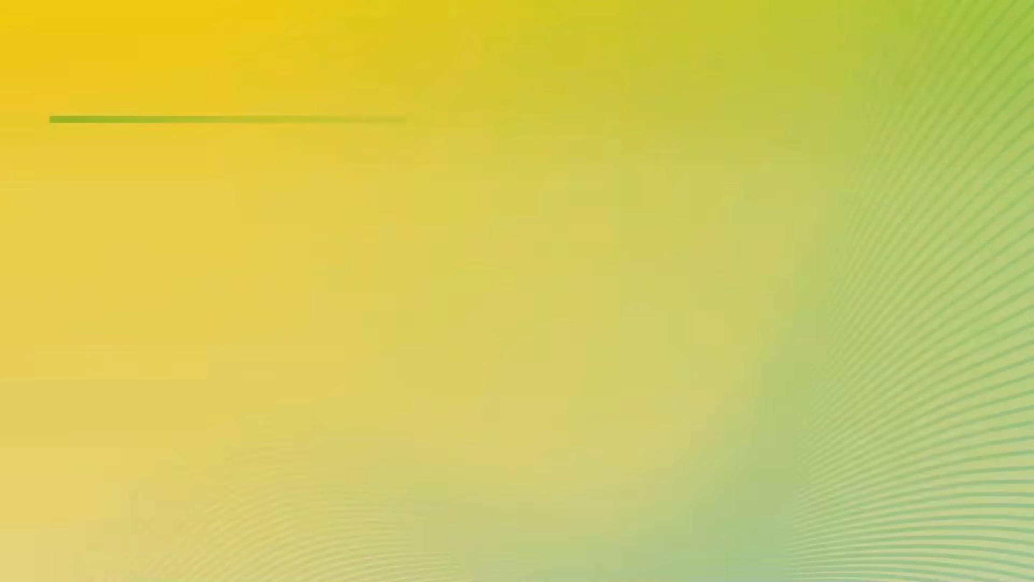